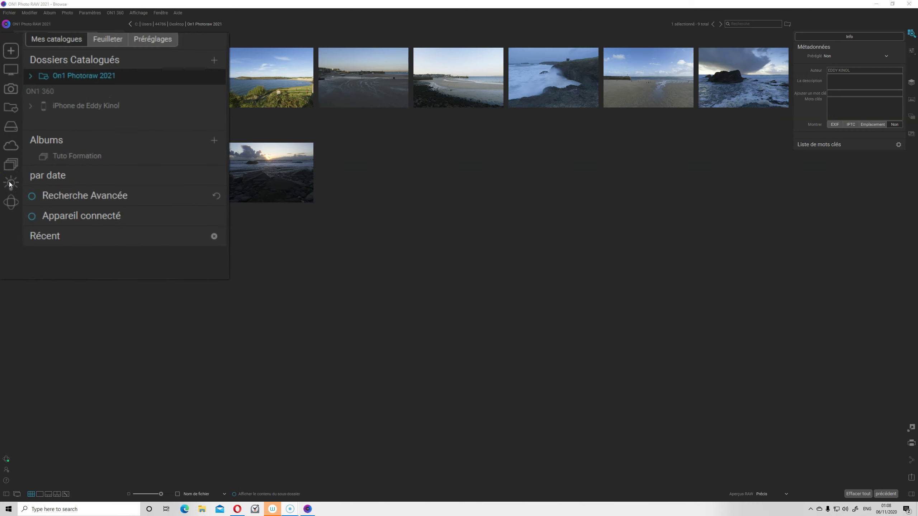
Open the On1 Photoraw 2021 folder under My Catalogs and select the sunset beach photo
{"action": "left_click", "coordinate": [12, 49]}
{"action": "left_click", "coordinate": [10, 204]}
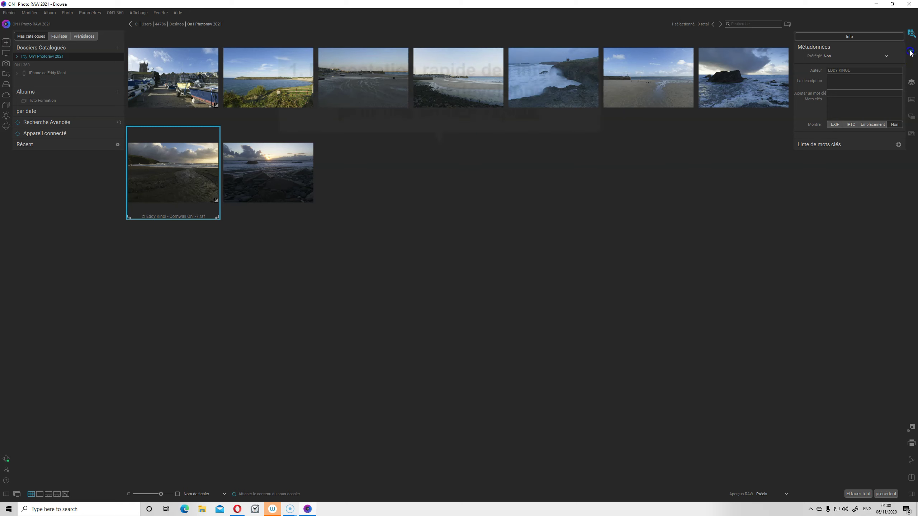
Open the beach photo in Develop and collapse the Ton & Couleur section
{"action": "left_click", "coordinate": [911, 52]}
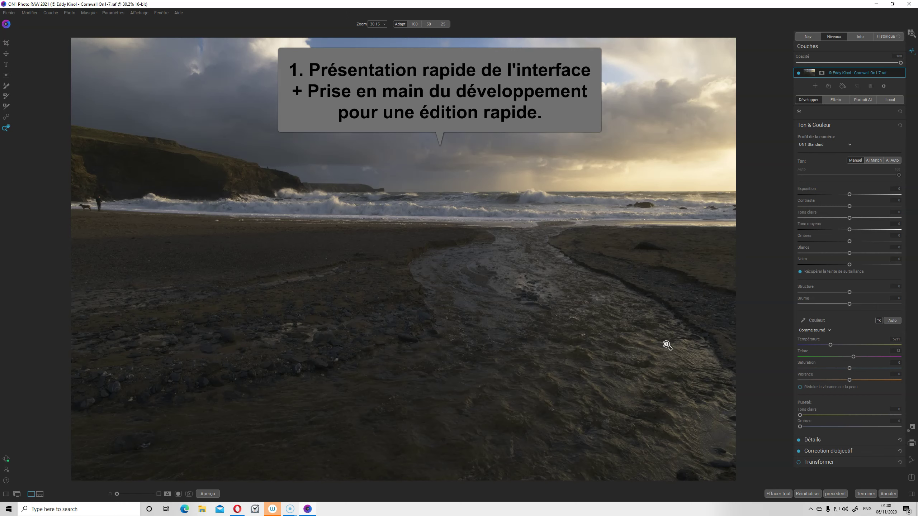
{"action": "left_click", "coordinate": [812, 126]}
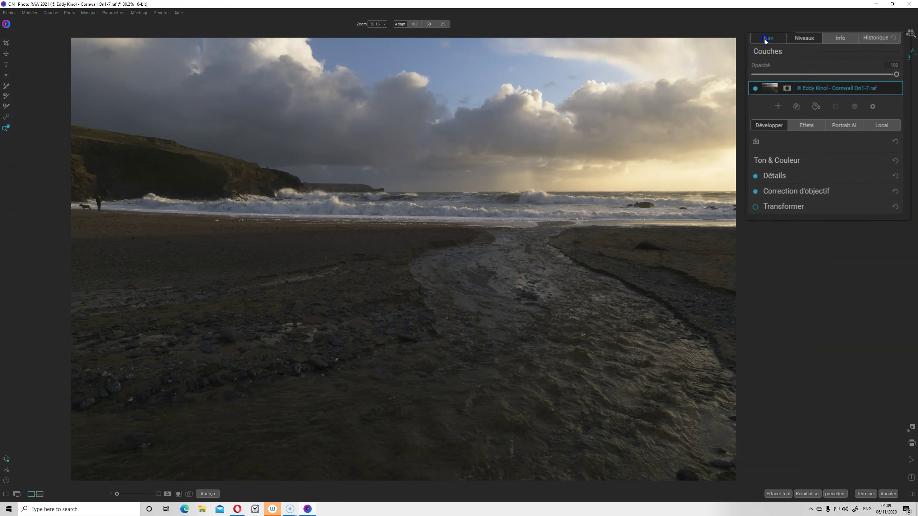
Check the photo at 100% and Fit in Nav, view History, then settle on the Niveaux histogram
{"action": "left_click", "coordinate": [763, 38]}
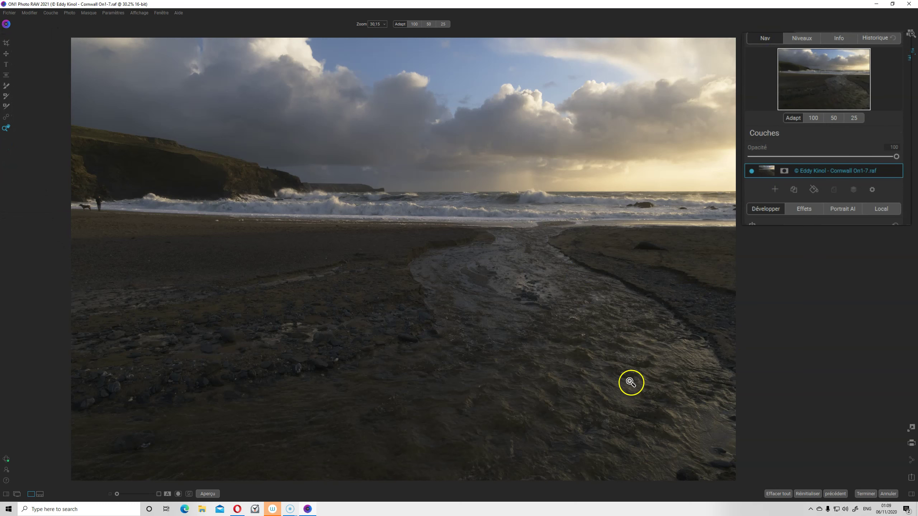
{"action": "left_click", "coordinate": [623, 364]}
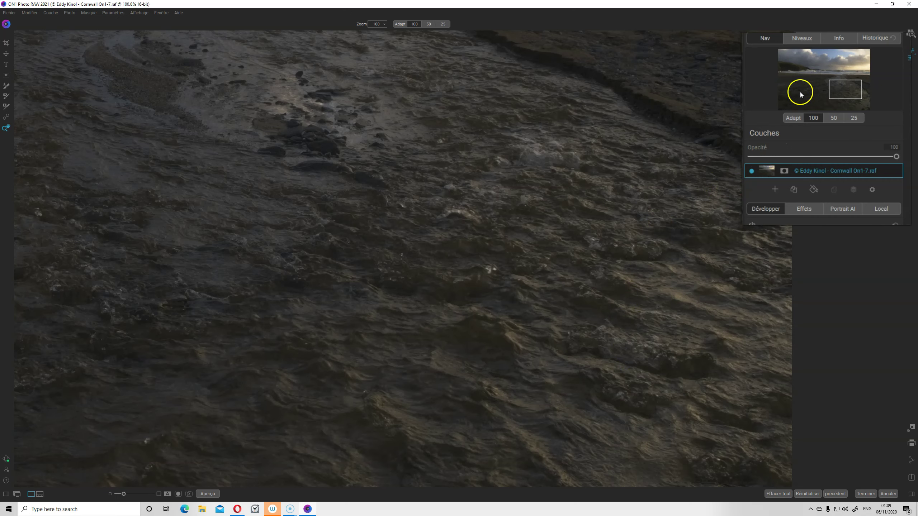
{"action": "left_click", "coordinate": [591, 291]}
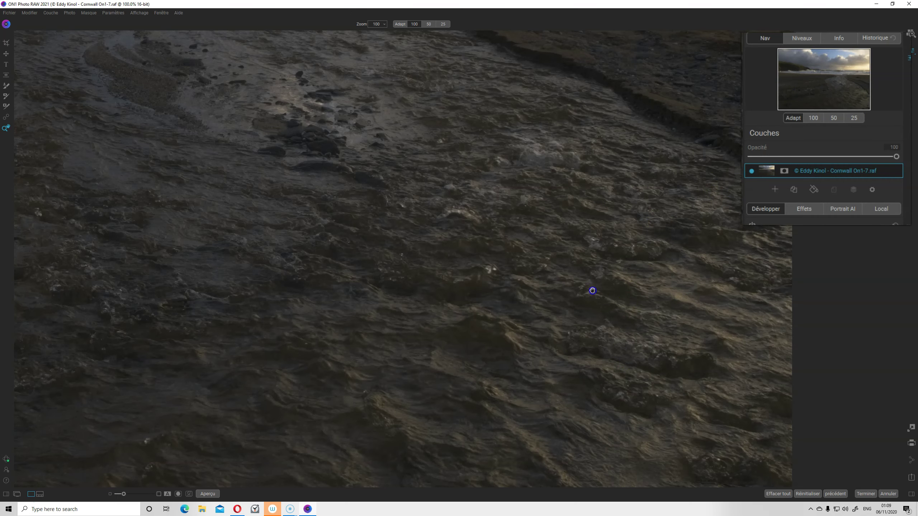
{"action": "left_click", "coordinate": [795, 38]}
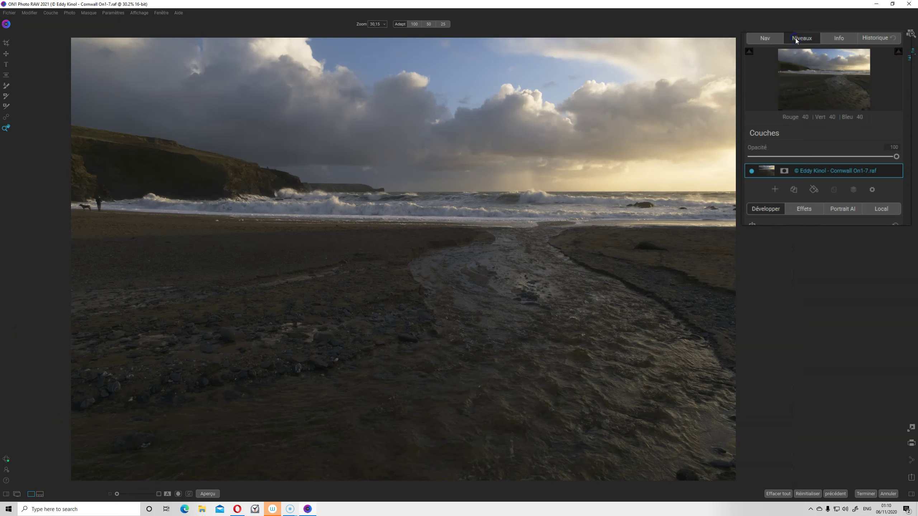
{"action": "left_click", "coordinate": [840, 36]}
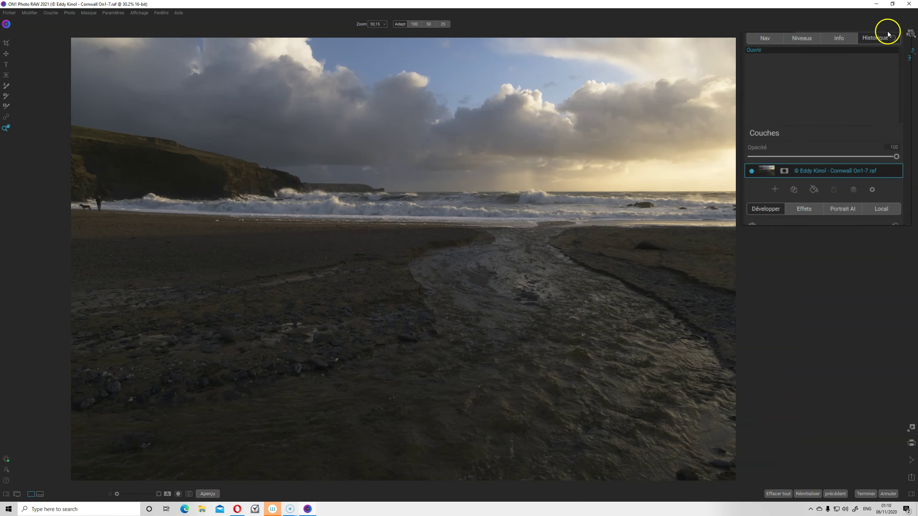
{"action": "left_click", "coordinate": [796, 37]}
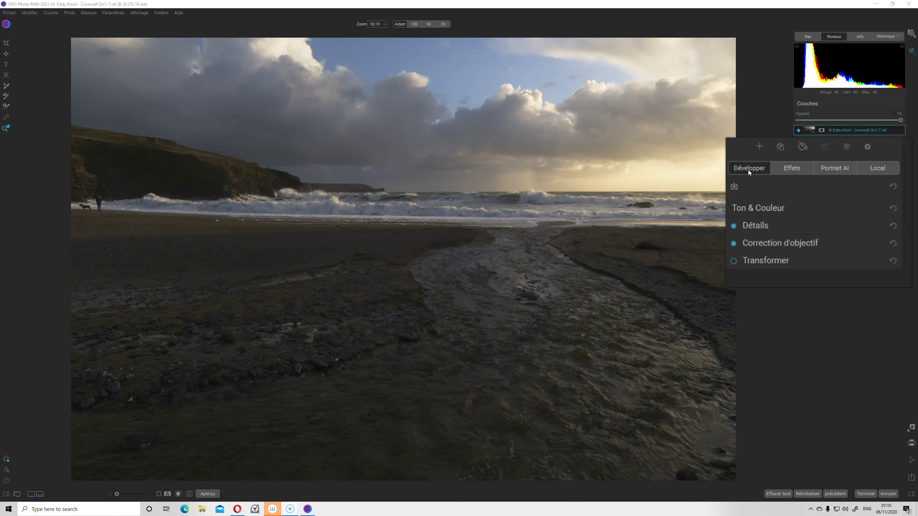
Toggle Ton & Couleur, then browse the Effets filter list and close it without adding a filter
{"action": "left_click", "coordinate": [764, 208]}
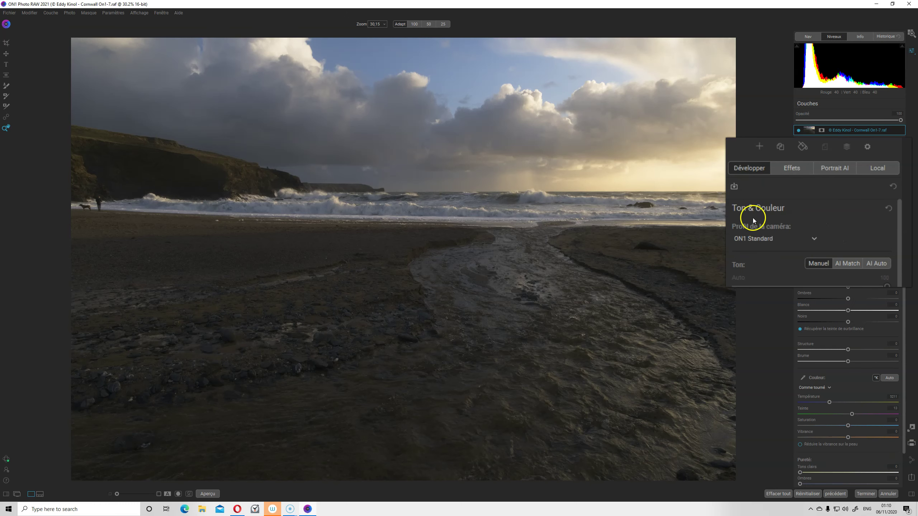
{"action": "left_click", "coordinate": [753, 209]}
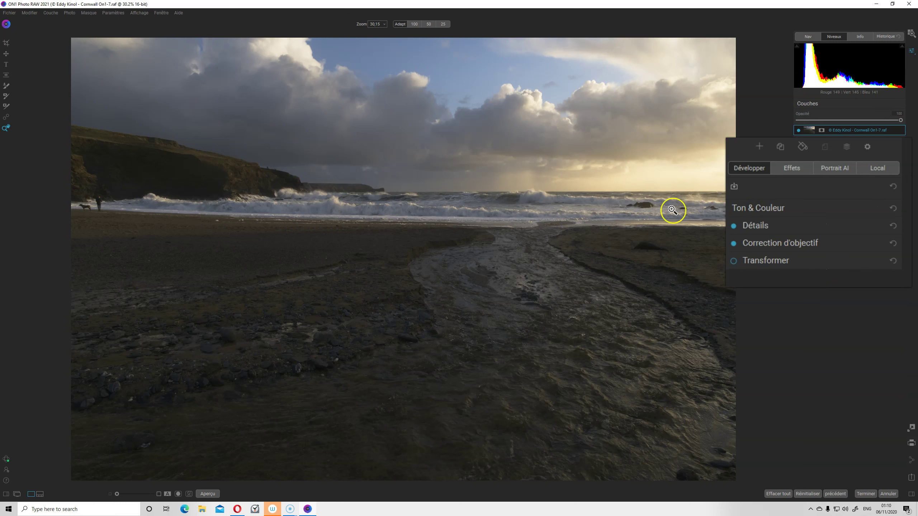
{"action": "left_click", "coordinate": [781, 167]}
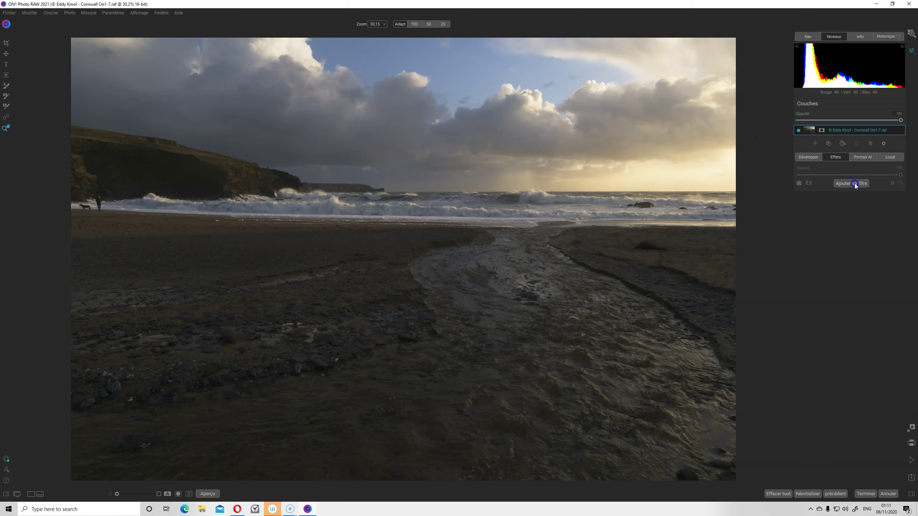
{"action": "left_click", "coordinate": [851, 182]}
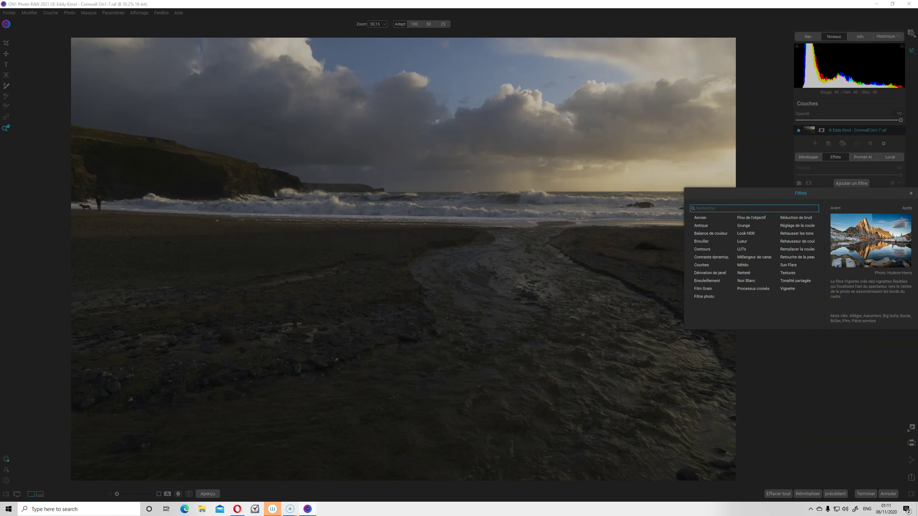
{"action": "left_click", "coordinate": [910, 193]}
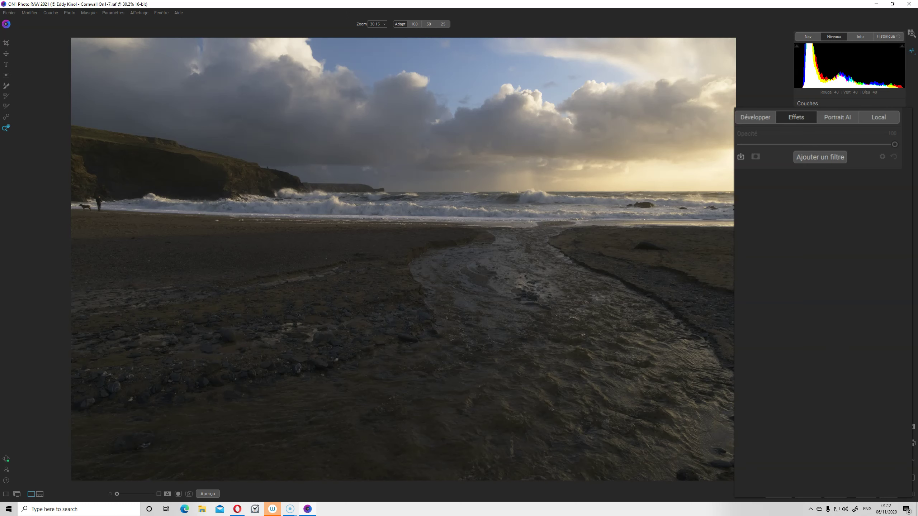
Look through the Local adjustment settings and open the Portrait AI options
{"action": "left_click", "coordinate": [882, 117]}
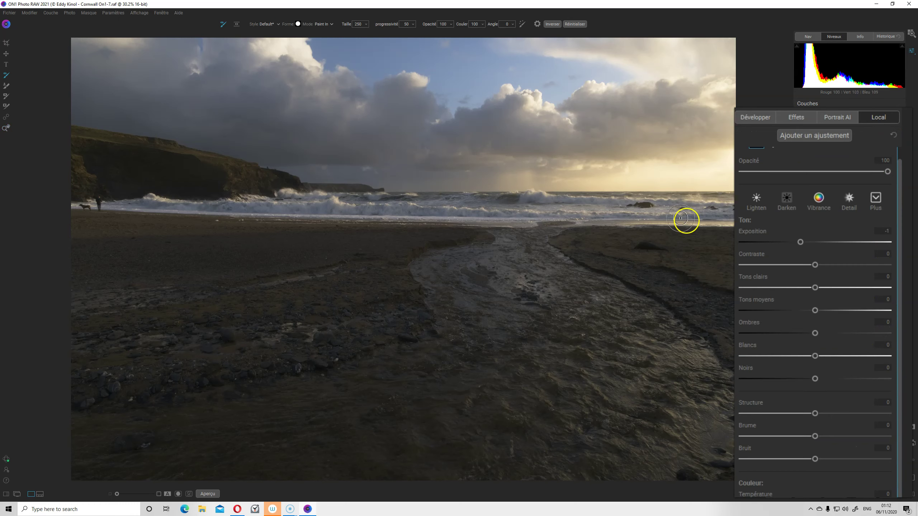
{"action": "scroll", "coordinate": [818, 410], "scroll_direction": "down", "scroll_amount": 1}
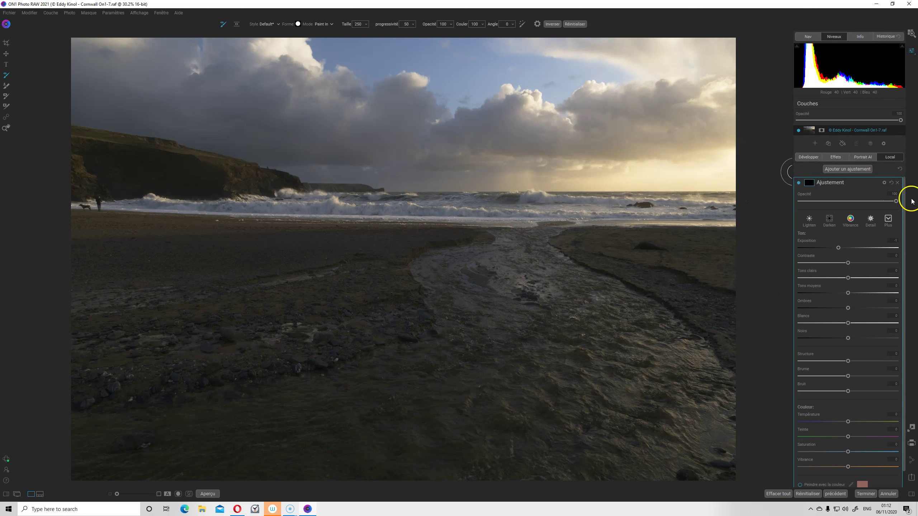
{"action": "mouse_move", "coordinate": [817, 174]}
{"action": "left_click", "coordinate": [869, 159]}
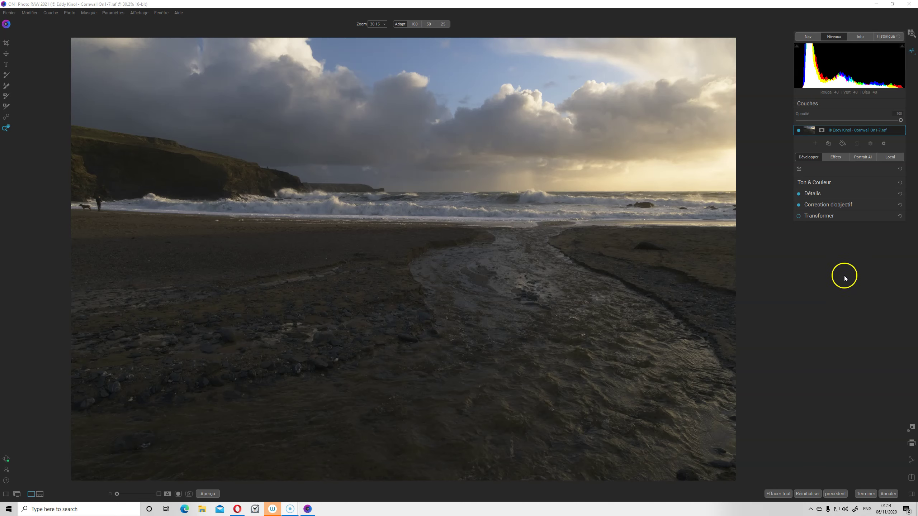
Expand Ton & Couleur and open the Profil de la caméra dropdown
{"action": "left_click", "coordinate": [818, 182]}
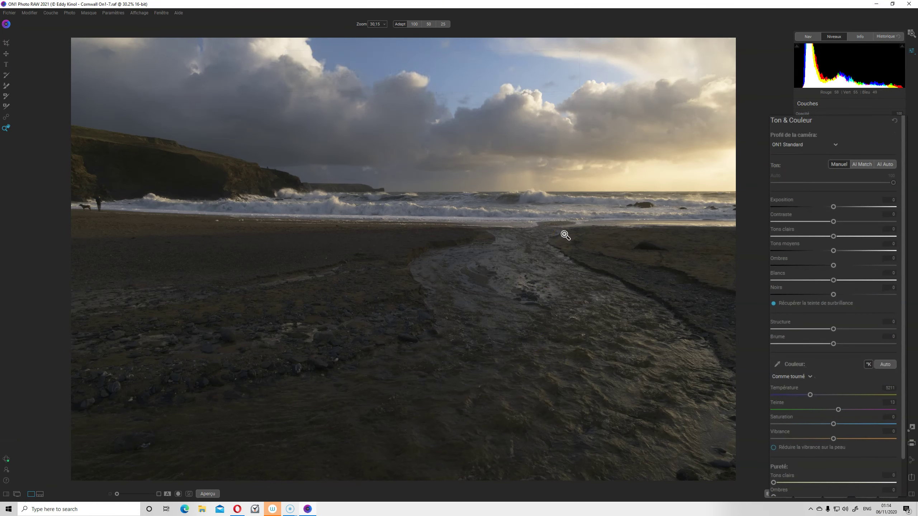
{"action": "left_click", "coordinate": [797, 144]}
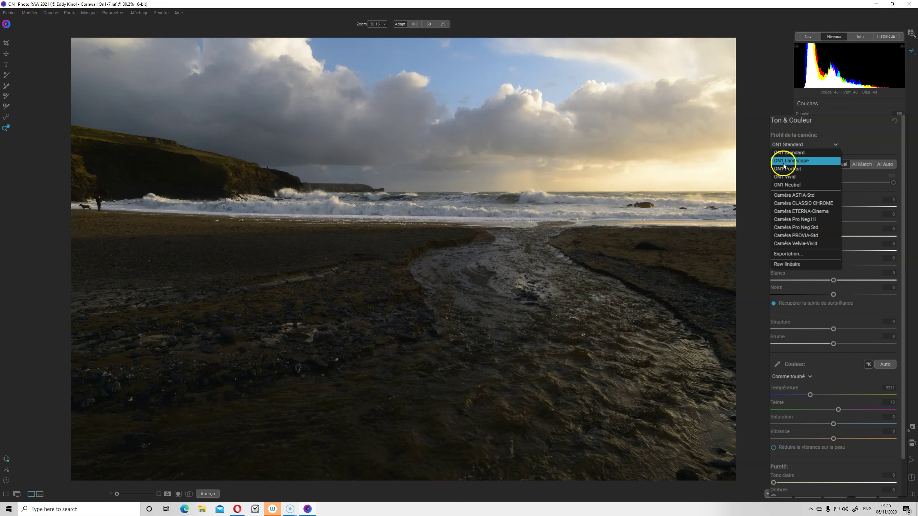
Apply the ON1 Landscape camera profile and AI Auto tone to the beach photo
{"action": "left_click", "coordinate": [784, 160]}
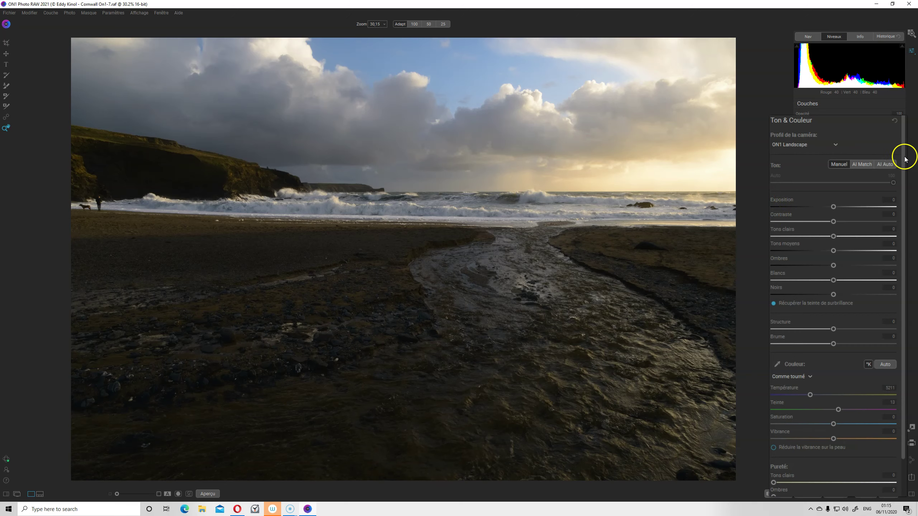
{"action": "left_click", "coordinate": [889, 164]}
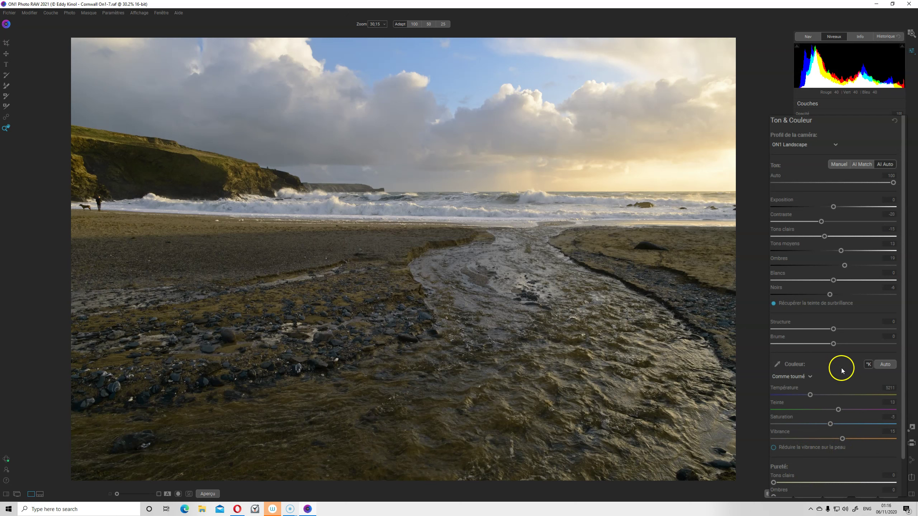
Set the beach photo's white balance to Auto
{"action": "left_click", "coordinate": [886, 365]}
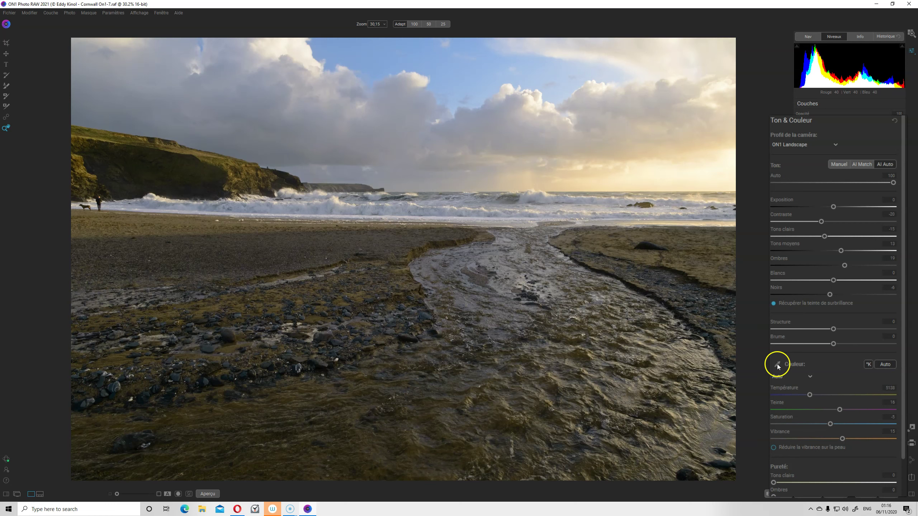
{"action": "left_click", "coordinate": [810, 377]}
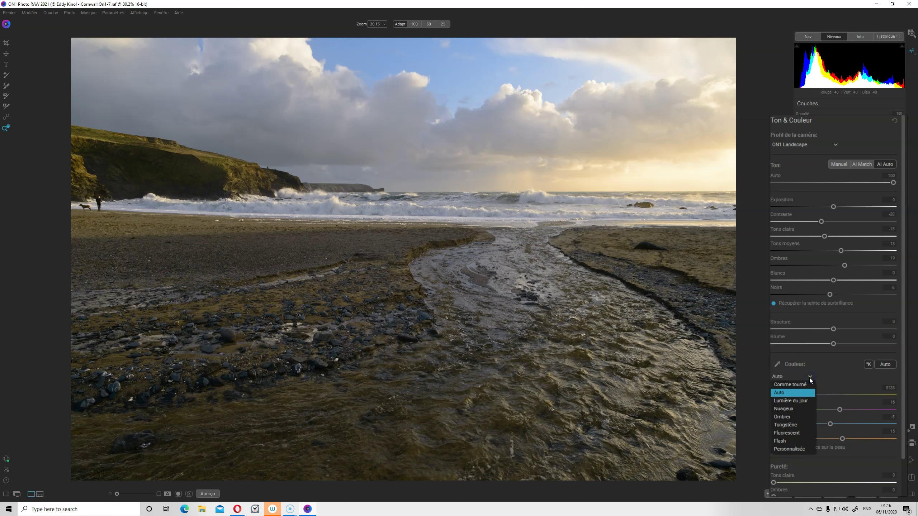
{"action": "left_click", "coordinate": [810, 378]}
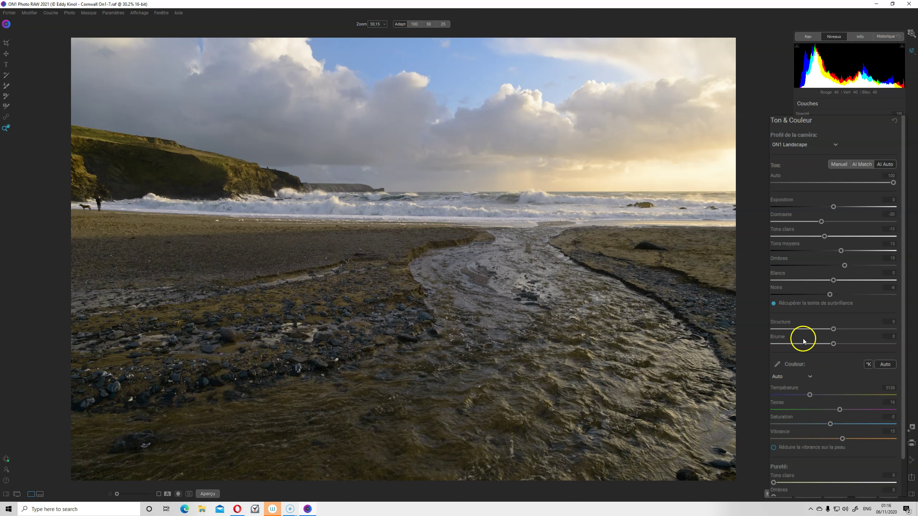
Settle the Brume haze slider at about -7 after trying 19 and -100
{"action": "left_click", "coordinate": [833, 344]}
{"action": "left_click_drag", "start_coordinate": [834, 345], "coordinate": [845, 344]}
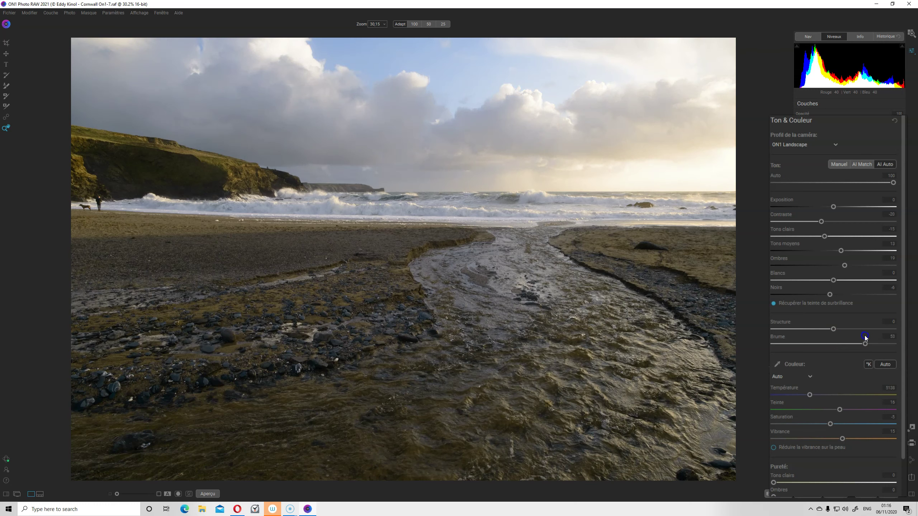
{"action": "mouse_move", "coordinate": [849, 342]}
{"action": "left_mouse_down"}
{"action": "mouse_move", "coordinate": [835, 340]}
{"action": "mouse_move", "coordinate": [861, 336]}
{"action": "mouse_move", "coordinate": [774, 346]}
{"action": "left_mouse_up"}
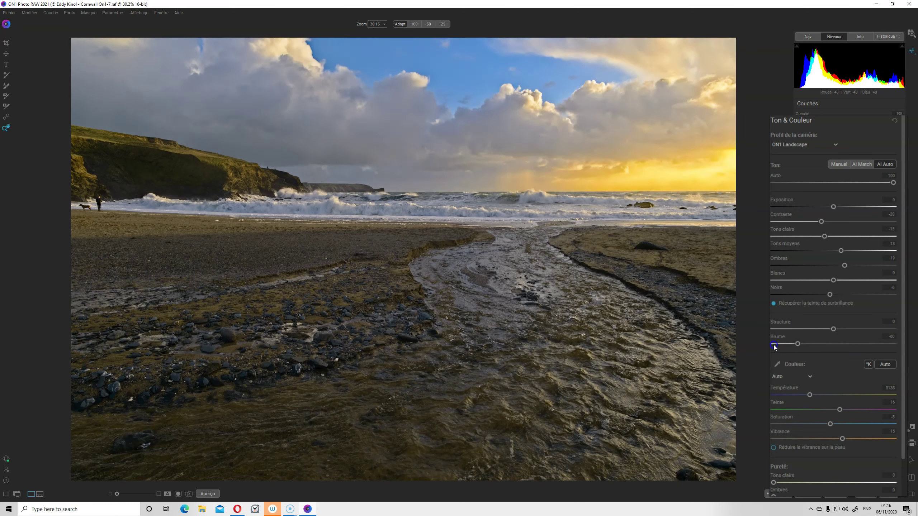
{"action": "left_click_drag", "start_coordinate": [774, 344], "coordinate": [831, 346]}
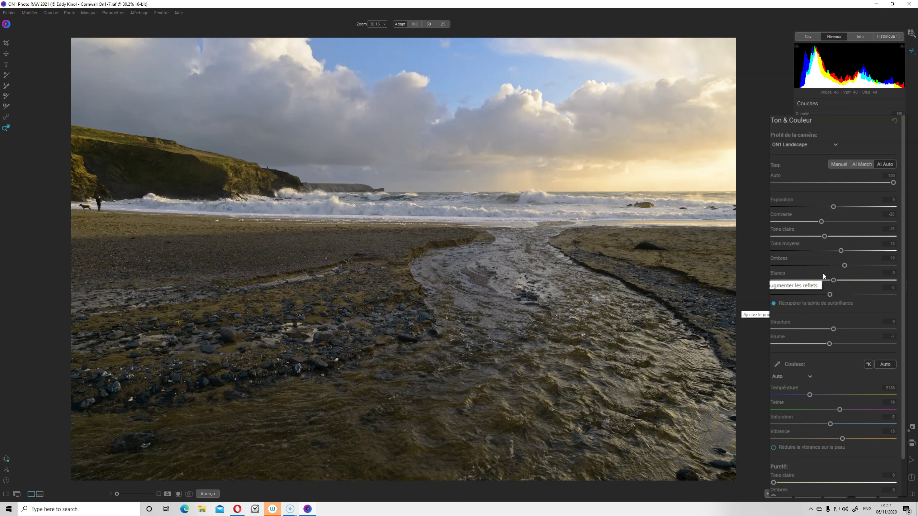
Compare before and after, trying AI Auto tone strengths 9 and 78 before resetting to 100
{"action": "left_click", "coordinate": [833, 213]}
{"action": "left_click", "coordinate": [793, 172]}
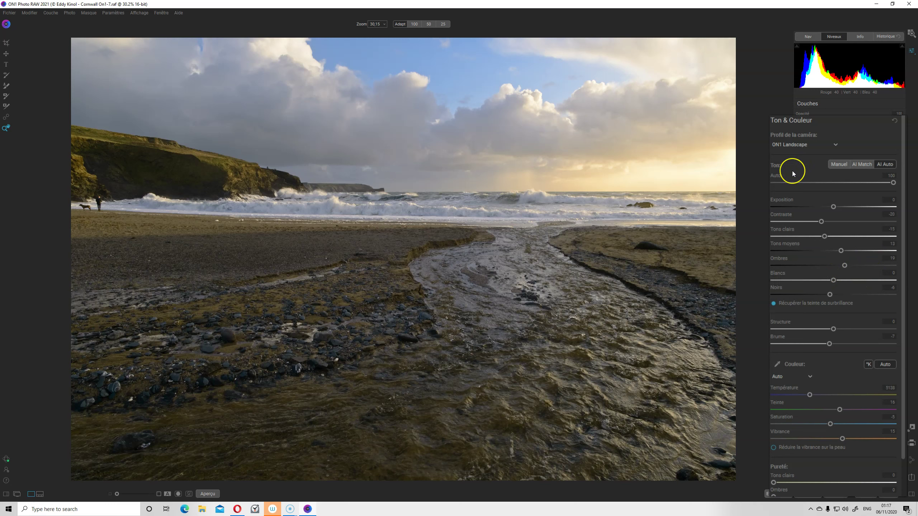
{"action": "left_click", "coordinate": [893, 183]}
{"action": "mouse_move", "coordinate": [893, 183]}
{"action": "left_mouse_down"}
{"action": "mouse_move", "coordinate": [791, 181]}
{"action": "mouse_move", "coordinate": [872, 182]}
{"action": "left_mouse_up"}
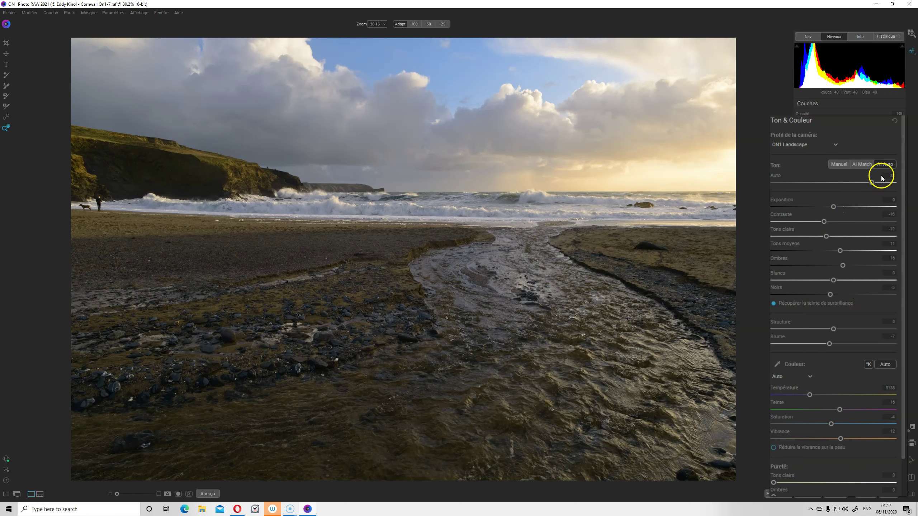
{"action": "left_click", "coordinate": [871, 182]}
{"action": "left_click_drag", "start_coordinate": [889, 184], "coordinate": [895, 182]}
{"action": "left_click", "coordinate": [834, 206]}
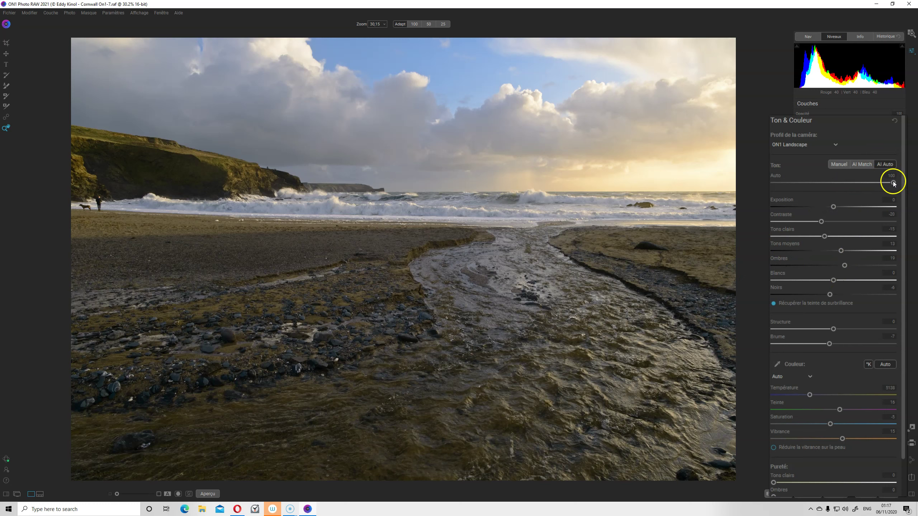
{"action": "left_click_drag", "start_coordinate": [880, 183], "coordinate": [867, 185]}
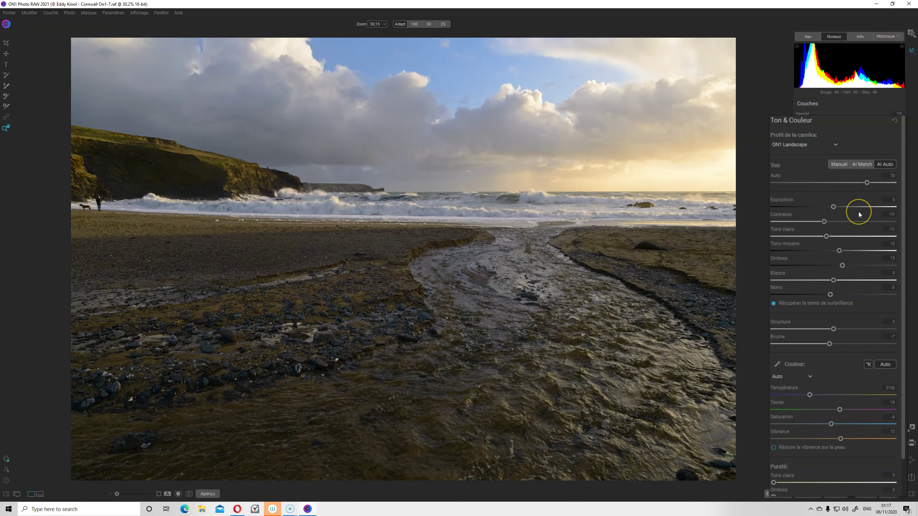
{"action": "double_click", "coordinate": [867, 183]}
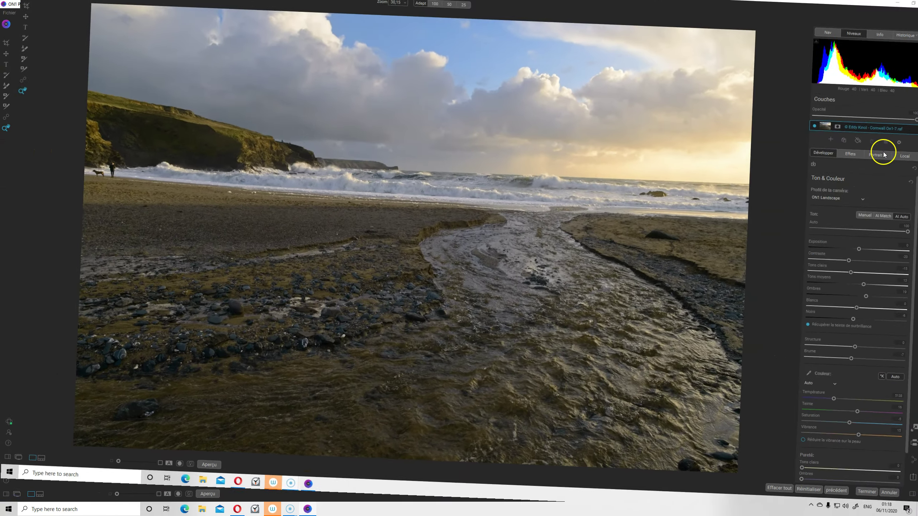
Add a local adjustment with a Pente gradient mask dragged from the sky down to the horizon
{"action": "left_click", "coordinate": [890, 156]}
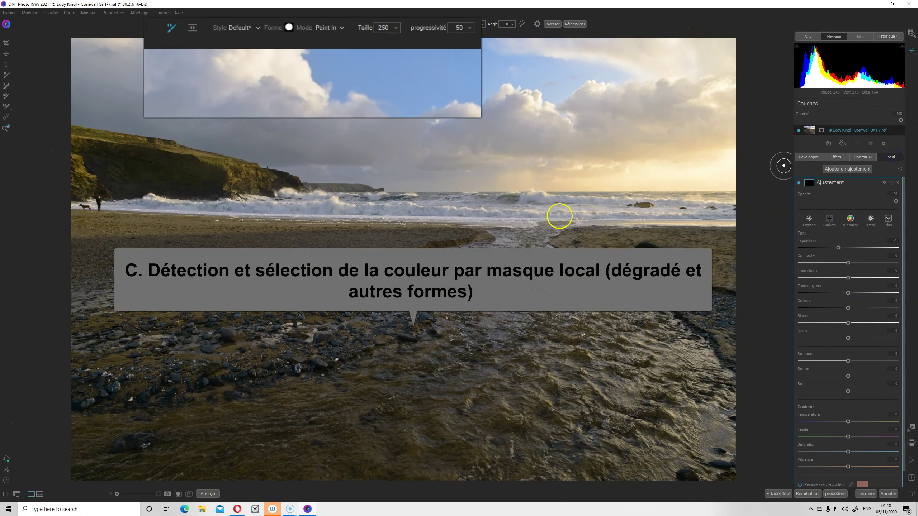
{"action": "left_click", "coordinate": [191, 28]}
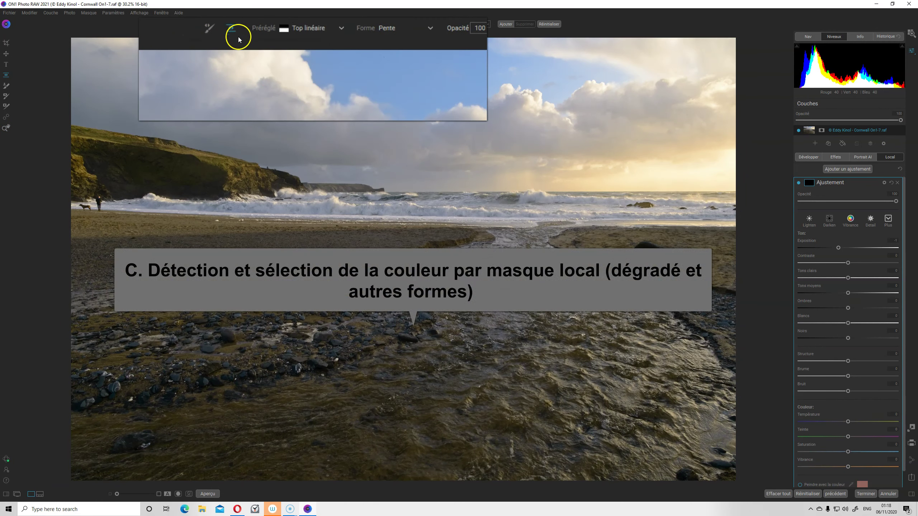
{"action": "left_click", "coordinate": [410, 30]}
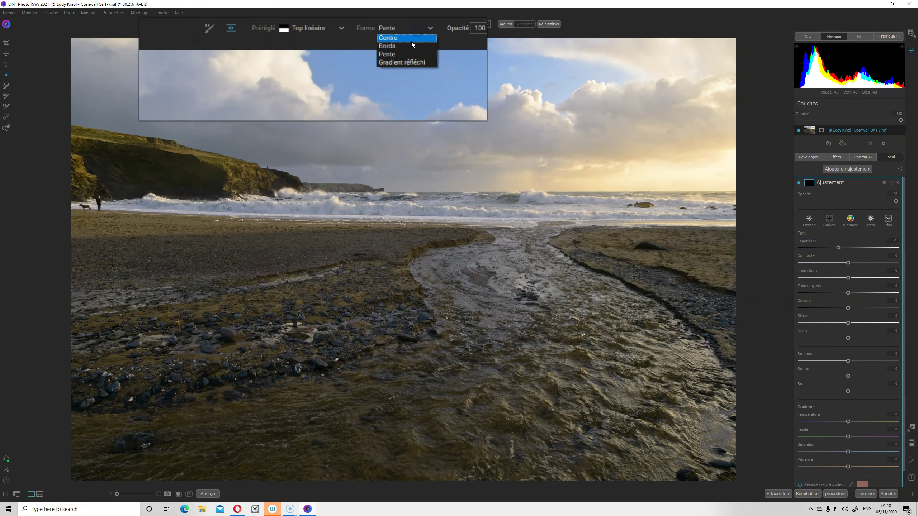
{"action": "left_click", "coordinate": [401, 54]}
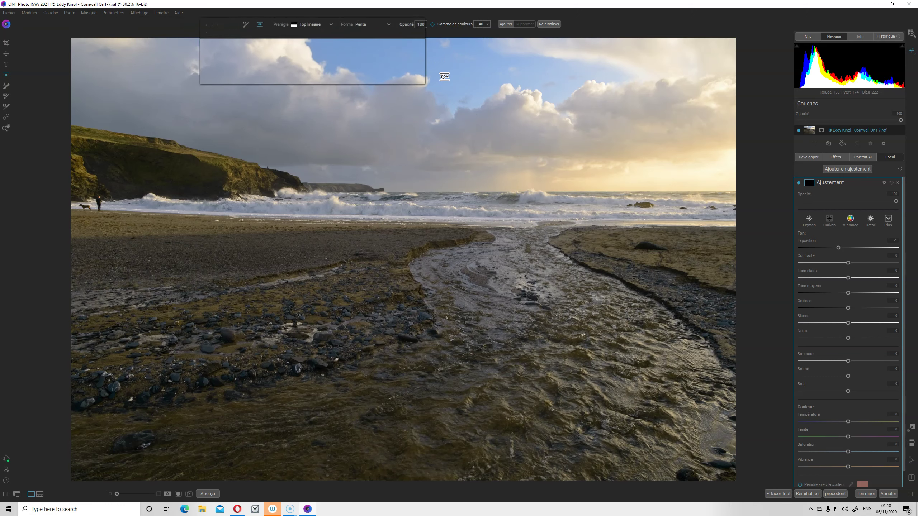
{"action": "mouse_move", "coordinate": [437, 51]}
{"action": "left_mouse_down"}
{"action": "mouse_move", "coordinate": [444, 123]}
{"action": "mouse_move", "coordinate": [482, 191]}
{"action": "left_mouse_up"}
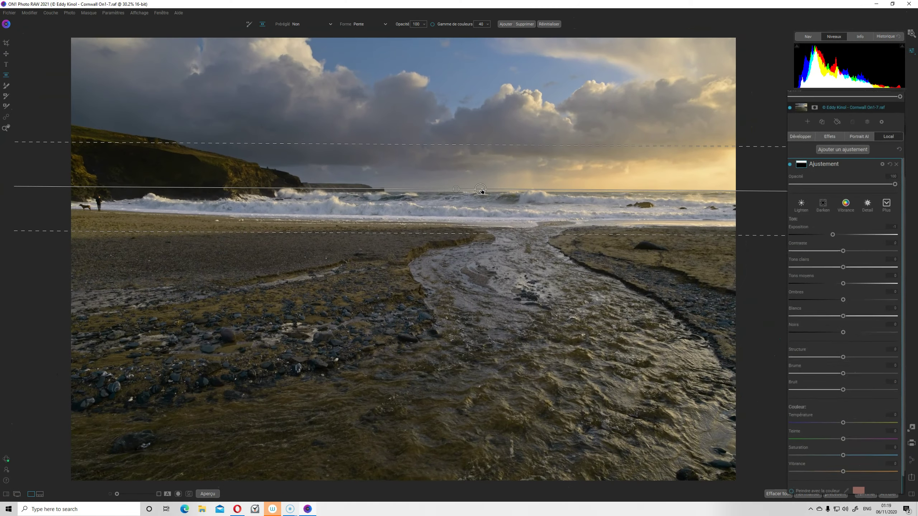
Nudge the gradient slightly lower and check the mask in black-and-white view
{"action": "left_click", "coordinate": [780, 118]}
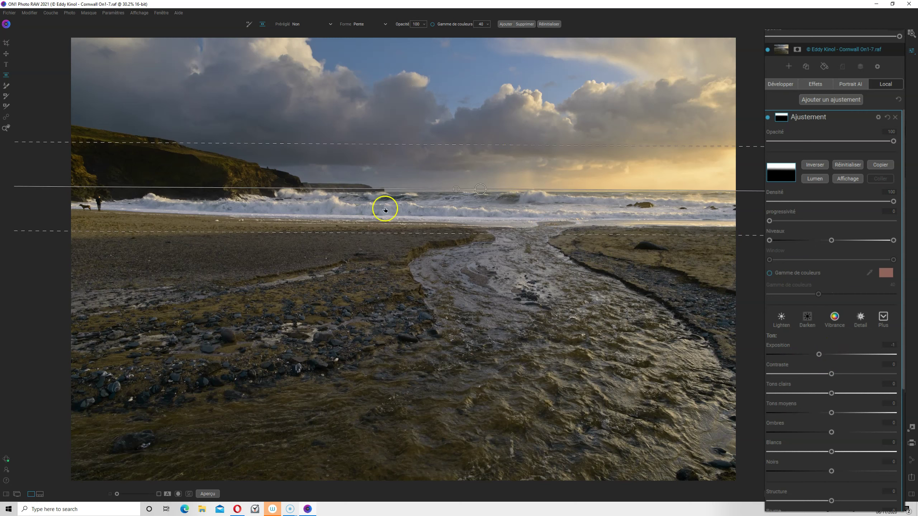
{"action": "left_click_drag", "start_coordinate": [482, 188], "coordinate": [482, 189]}
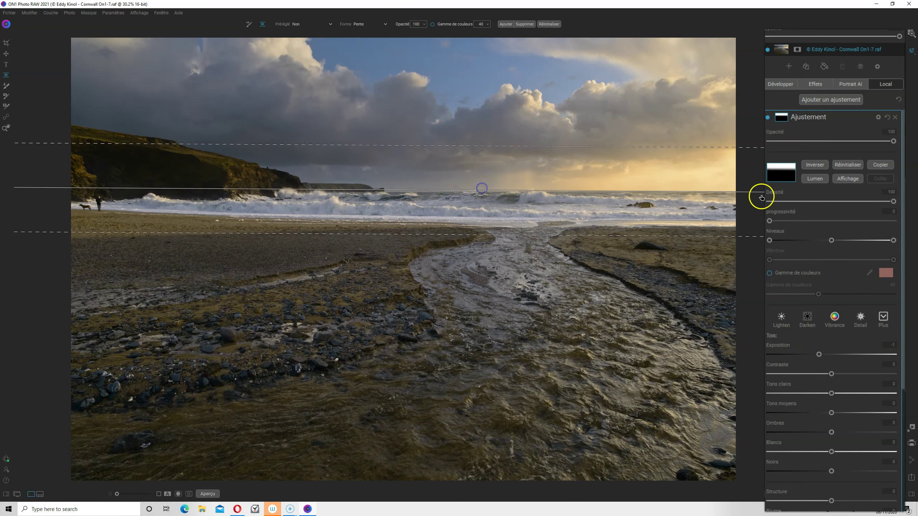
{"action": "left_click", "coordinate": [848, 178]}
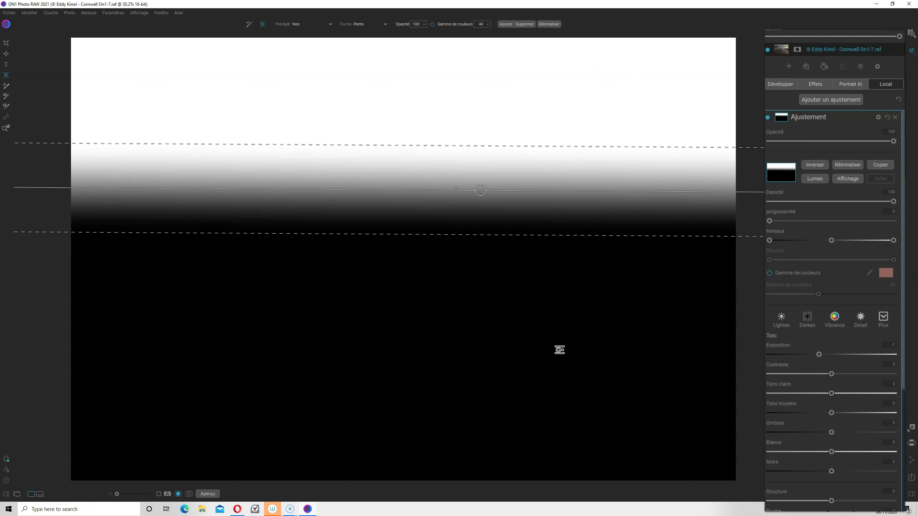
{"action": "left_click", "coordinate": [847, 178]}
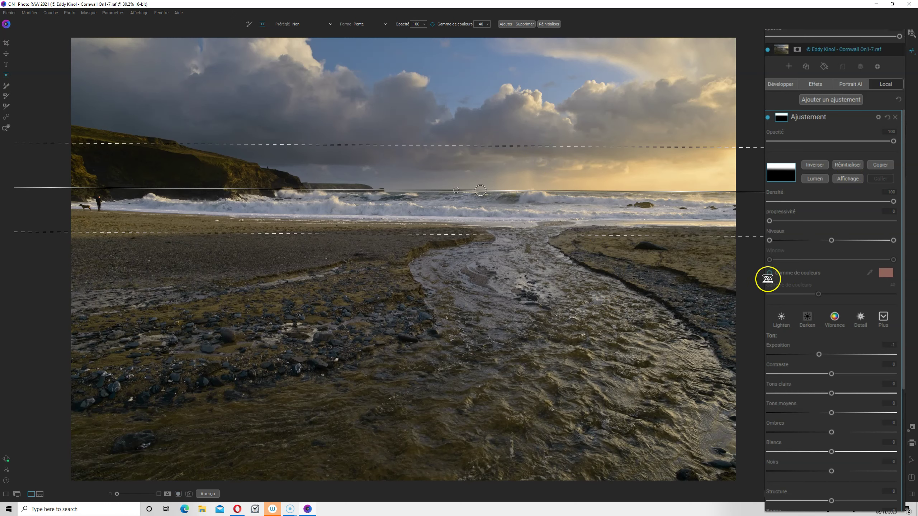
Limit the sky gradient to the sampled colour, shift it up-right, and widen Gamme de couleurs to 66
{"action": "left_click", "coordinate": [433, 25]}
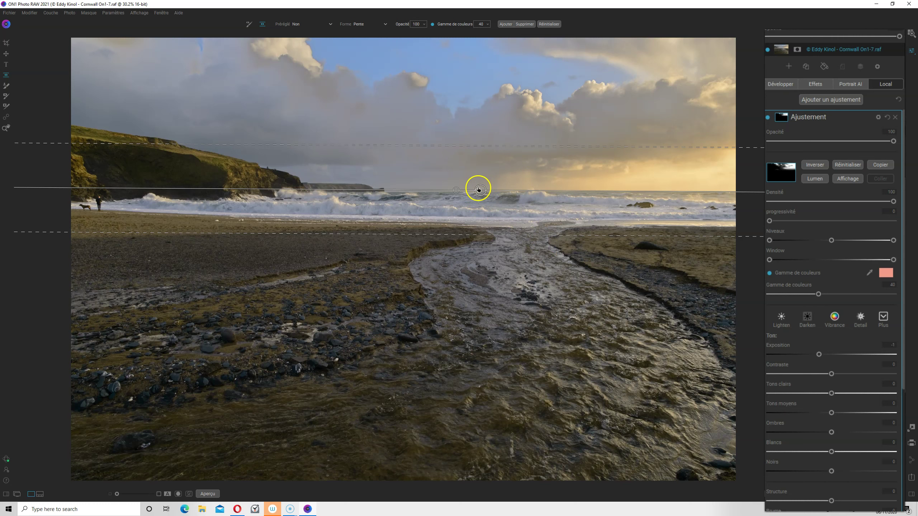
{"action": "left_click_drag", "start_coordinate": [479, 189], "coordinate": [522, 181]}
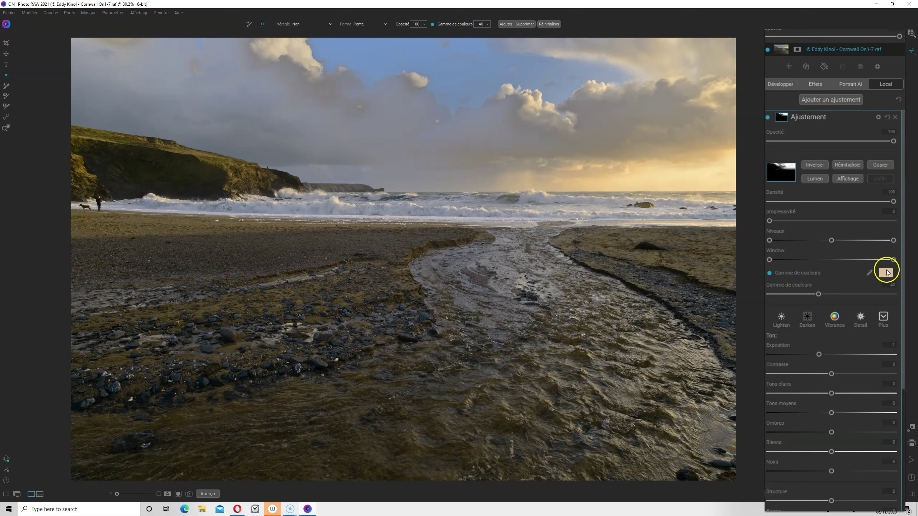
{"action": "left_click", "coordinate": [853, 178]}
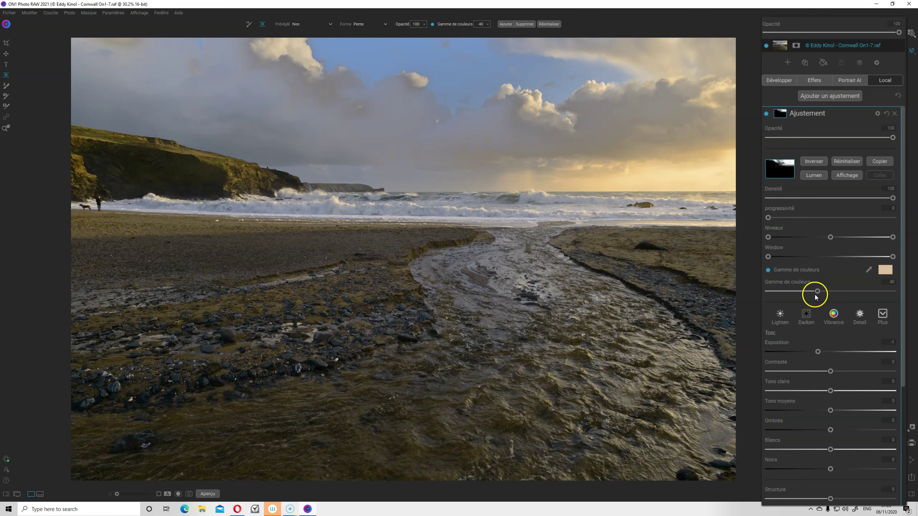
{"action": "left_click_drag", "start_coordinate": [818, 291], "coordinate": [842, 285]}
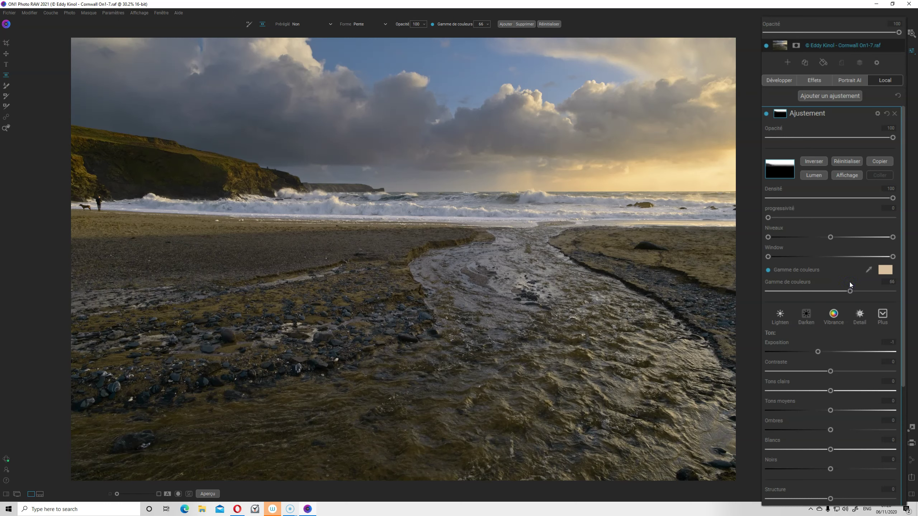
Ease the sky adjustment's Exposition from -1 to -0.5, comparing it on and off
{"action": "left_click", "coordinate": [766, 114]}
{"action": "left_click", "coordinate": [766, 115]}
{"action": "left_click_drag", "start_coordinate": [818, 351], "coordinate": [824, 352]}
{"action": "left_click", "coordinate": [767, 114]}
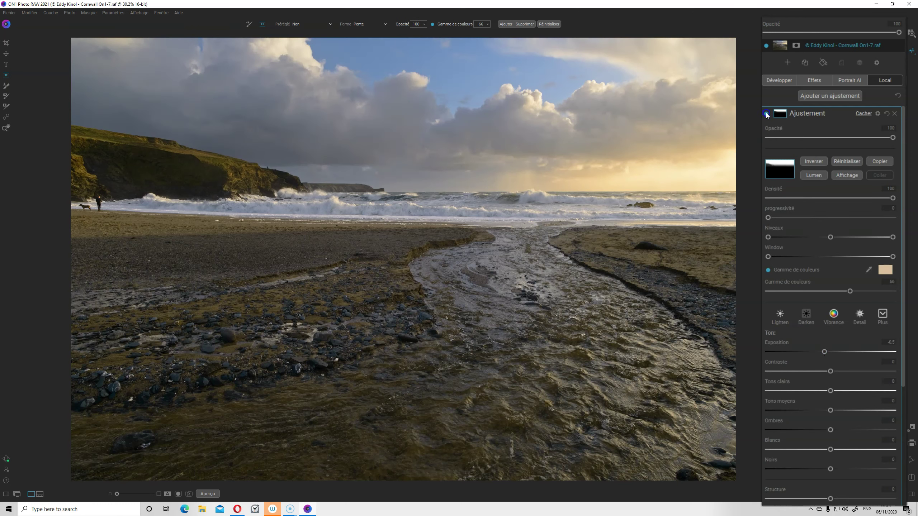
{"action": "left_click", "coordinate": [766, 114]}
{"action": "left_click", "coordinate": [794, 176]}
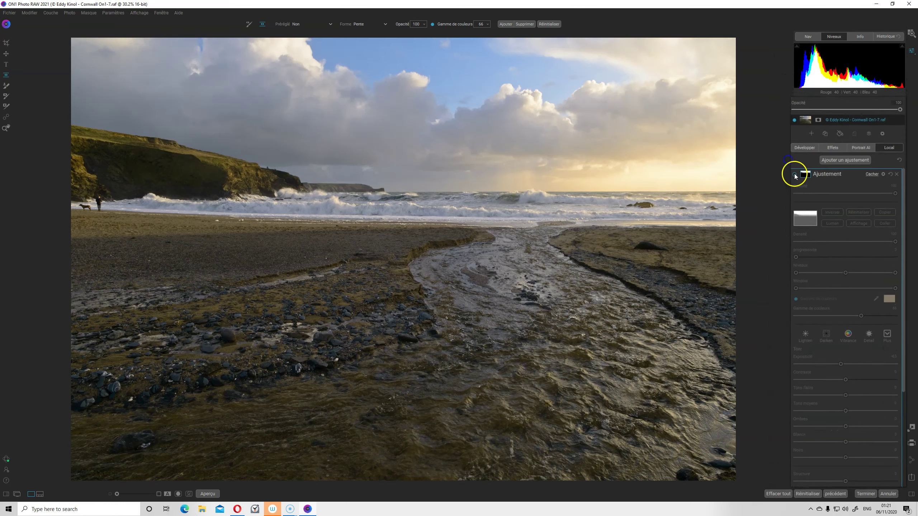
{"action": "left_click", "coordinate": [798, 183]}
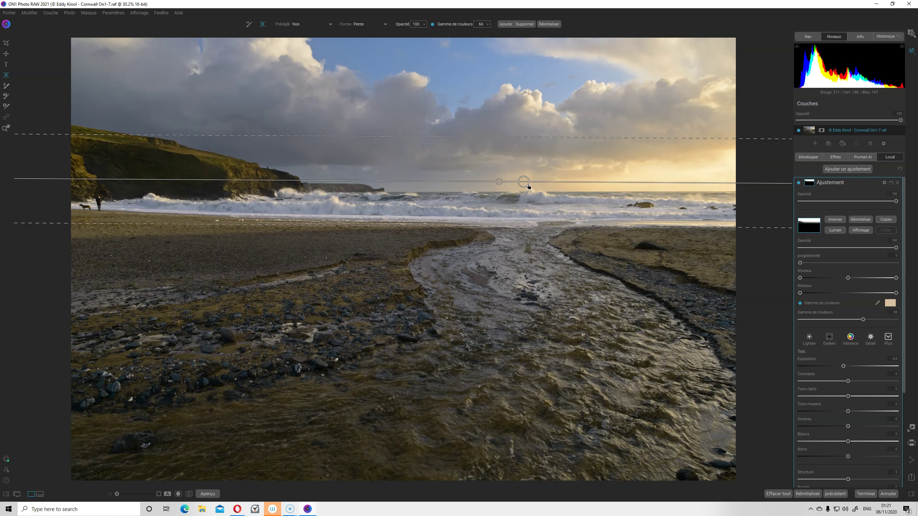
Add a new local adjustment, then set the sky adjustment's Tons clairs -41, Tons moyens -43, Ombres -4
{"action": "left_click", "coordinate": [859, 170]}
{"action": "left_click", "coordinate": [832, 482]}
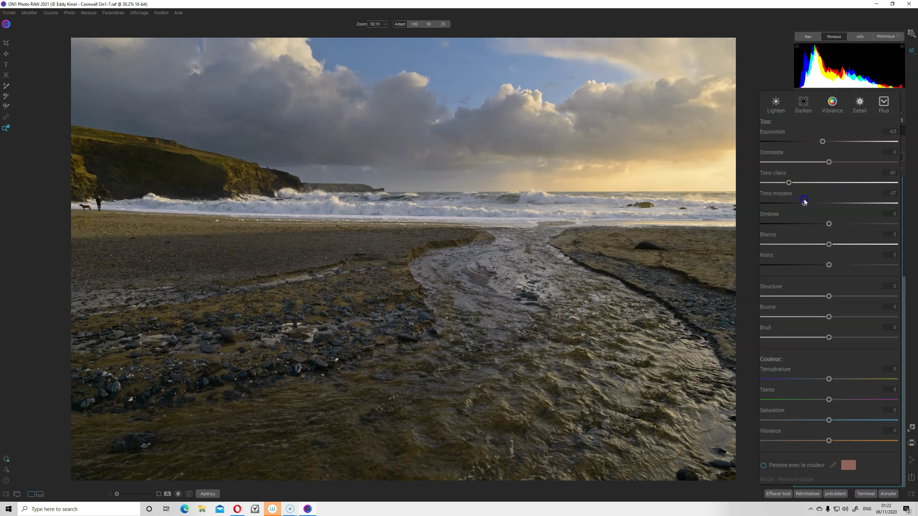
{"action": "left_click", "coordinate": [828, 223]}
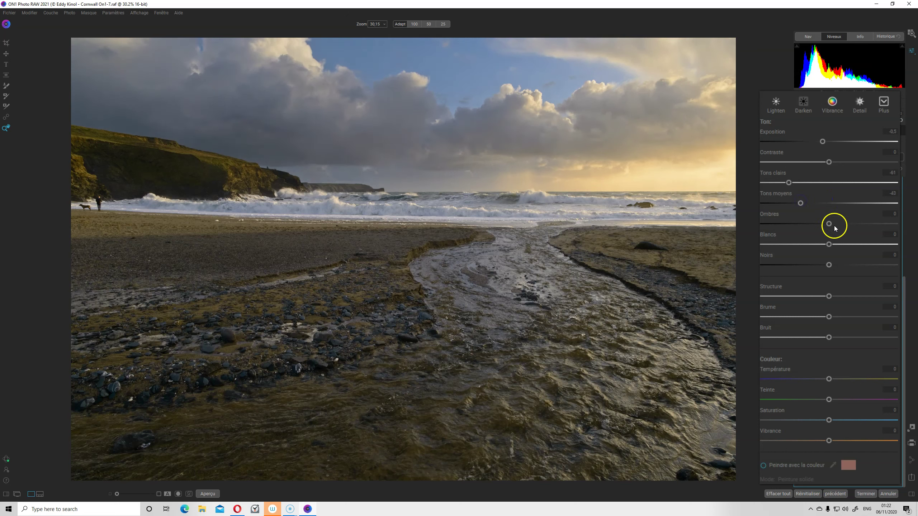
{"action": "left_click_drag", "start_coordinate": [820, 222], "coordinate": [826, 219]}
{"action": "left_click", "coordinate": [798, 156]}
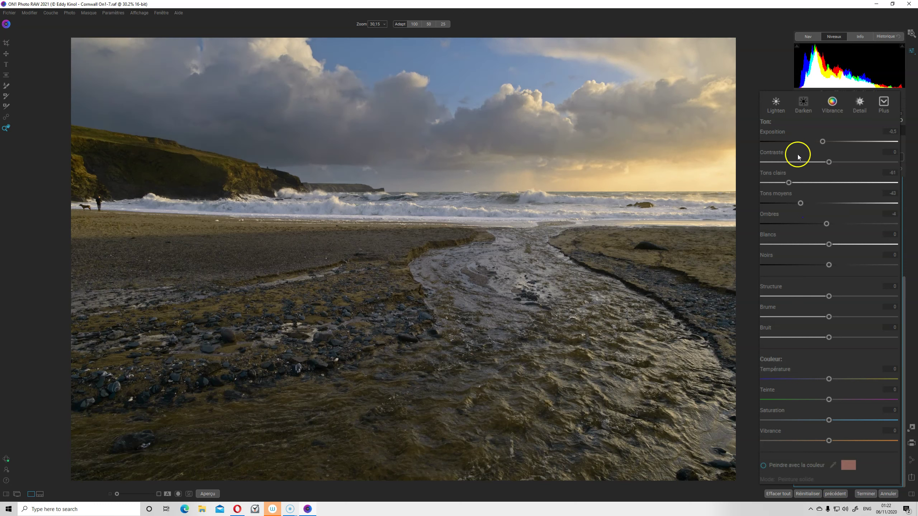
{"action": "scroll", "coordinate": [793, 221], "scroll_direction": "up", "scroll_amount": 5}
{"action": "scroll", "coordinate": [768, 164], "scroll_direction": "up", "scroll_amount": 1}
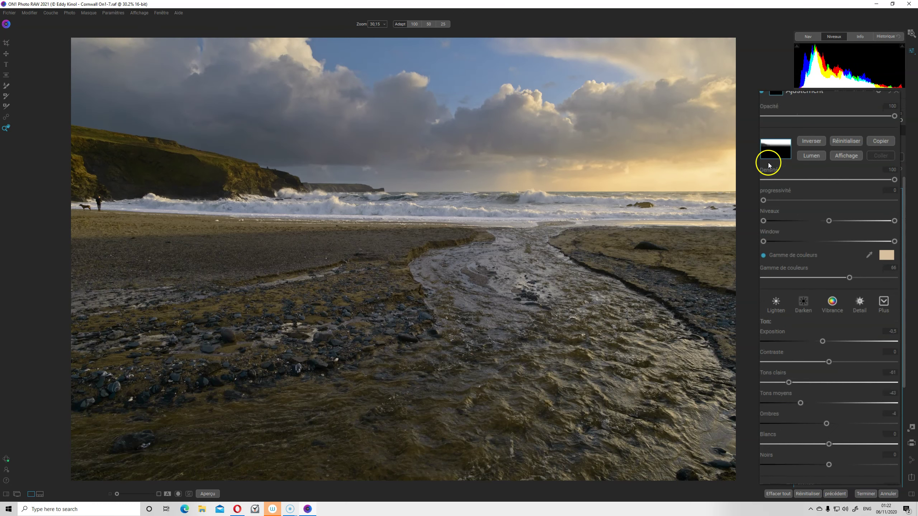
{"action": "left_click", "coordinate": [799, 194]}
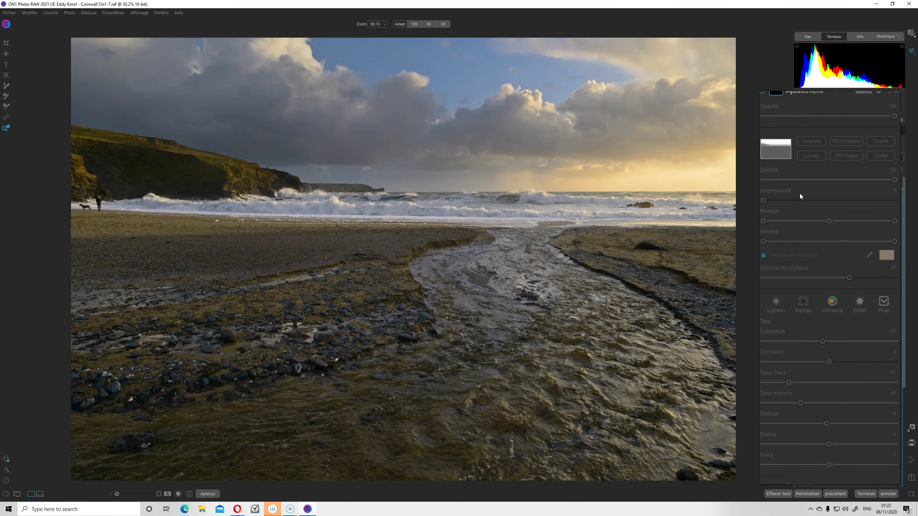
{"action": "left_click", "coordinate": [797, 193]}
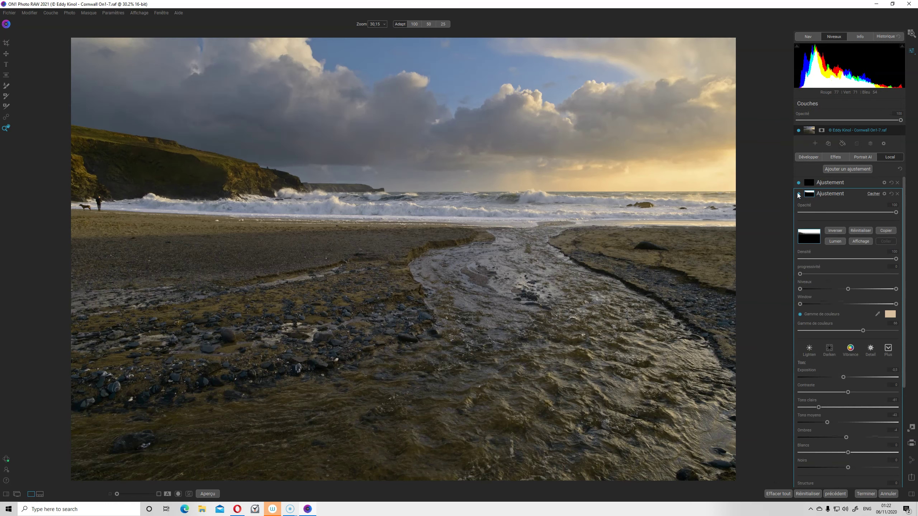
Draw a gradient mask on the new adjustment from the beach up to the horizon, tilted to match it
{"action": "left_click", "coordinate": [825, 184]}
{"action": "left_click_drag", "start_coordinate": [844, 184], "coordinate": [825, 291]}
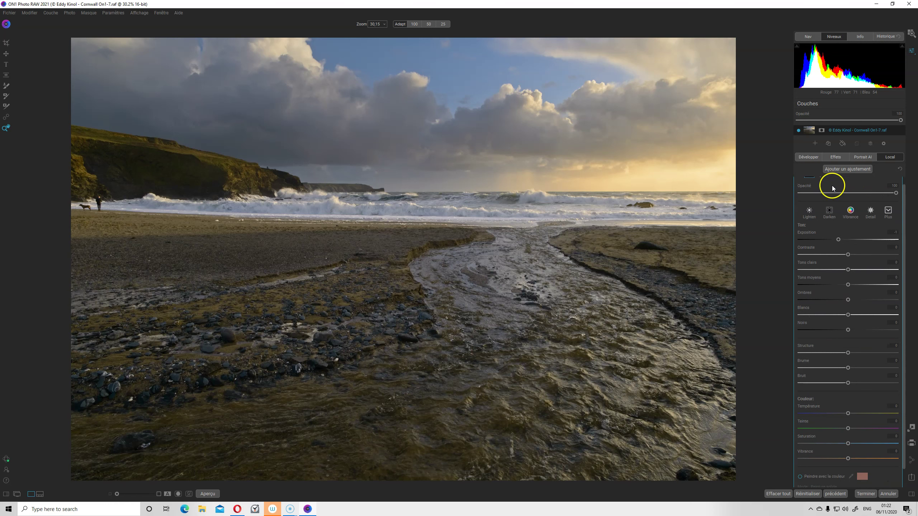
{"action": "scroll", "coordinate": [841, 267], "scroll_direction": "up", "scroll_amount": 1}
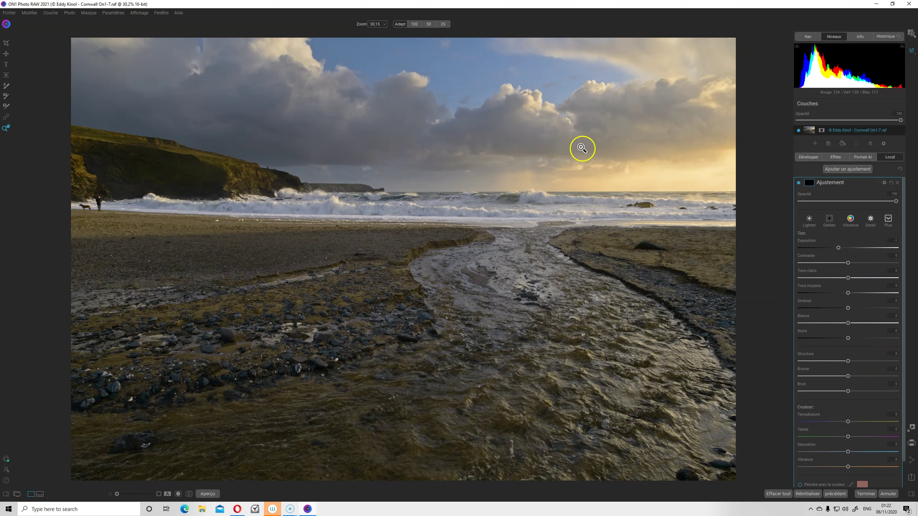
{"action": "key", "text": "b"}
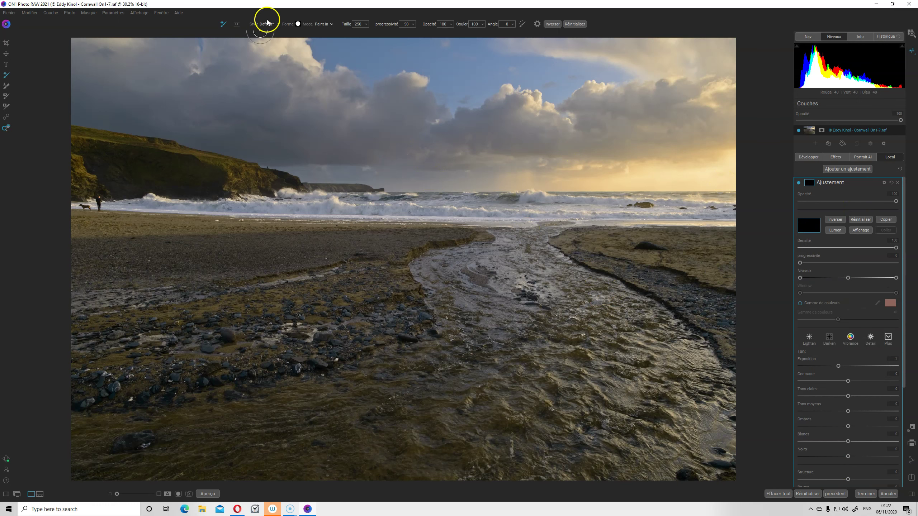
{"action": "left_click", "coordinate": [235, 24]}
{"action": "left_click", "coordinate": [447, 387]}
{"action": "mouse_move", "coordinate": [446, 387]}
{"action": "left_mouse_down"}
{"action": "mouse_move", "coordinate": [435, 224]}
{"action": "mouse_move", "coordinate": [460, 224]}
{"action": "left_mouse_up"}
{"action": "left_click_drag", "start_coordinate": [460, 224], "coordinate": [434, 220]}
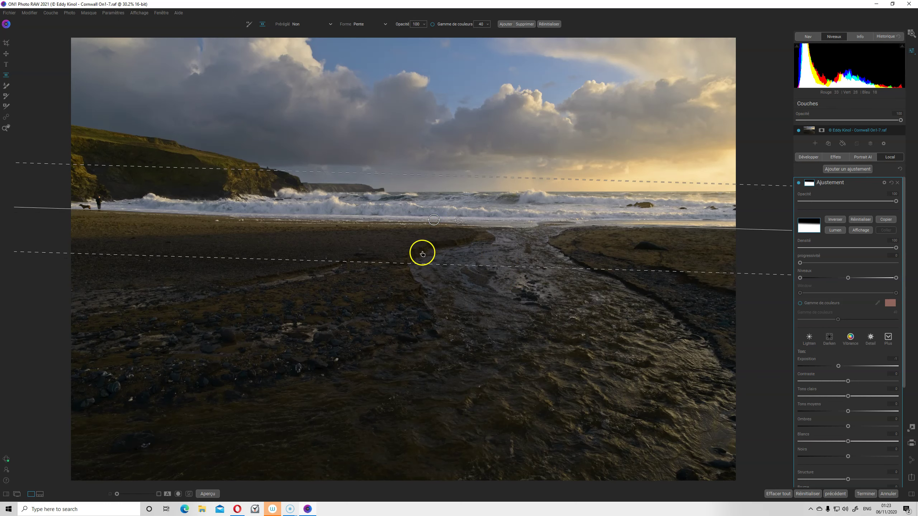
Limit the foreground gradient to a sampled grey colour range and move its centre left and down
{"action": "left_click", "coordinate": [432, 24]}
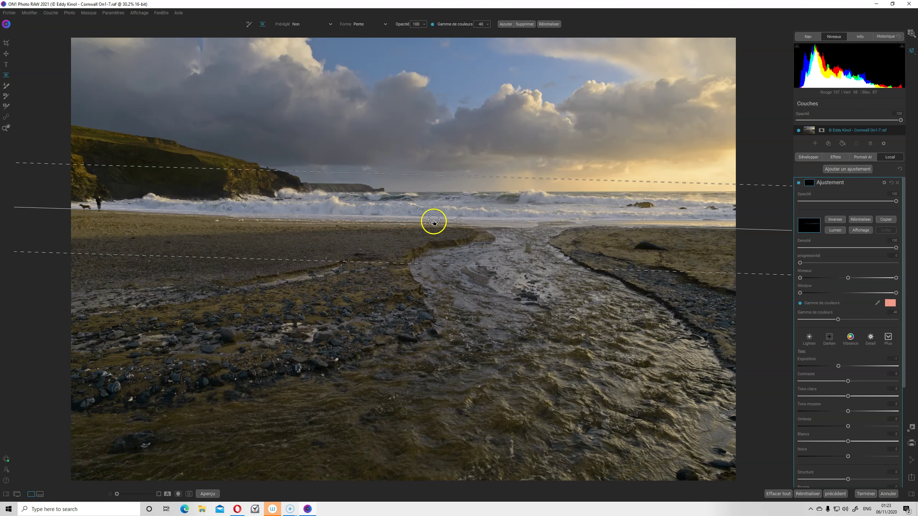
{"action": "left_click", "coordinate": [432, 234]}
{"action": "left_click_drag", "start_coordinate": [432, 234], "coordinate": [414, 237]}
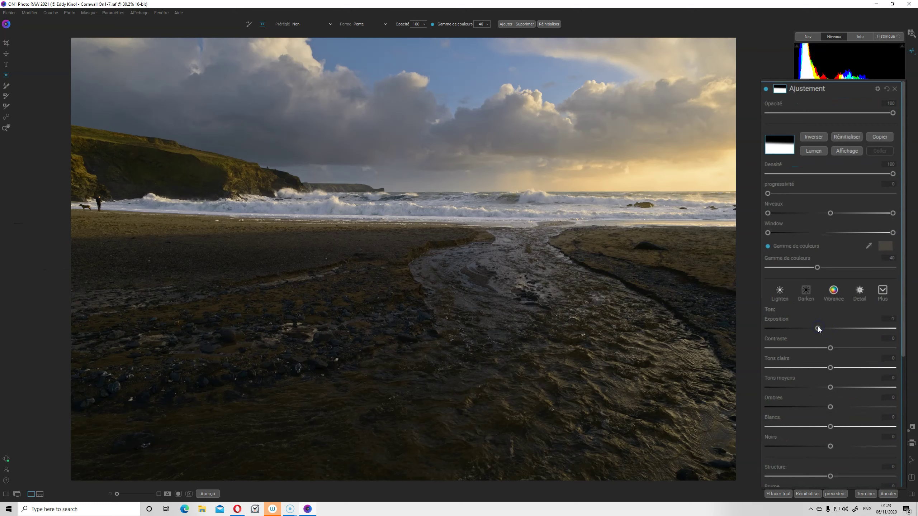
Set the foreground adjustment to Exposition 0.7, Contraste 25, Structure 14 and Vibrance 26
{"action": "left_click_drag", "start_coordinate": [819, 329], "coordinate": [840, 323]}
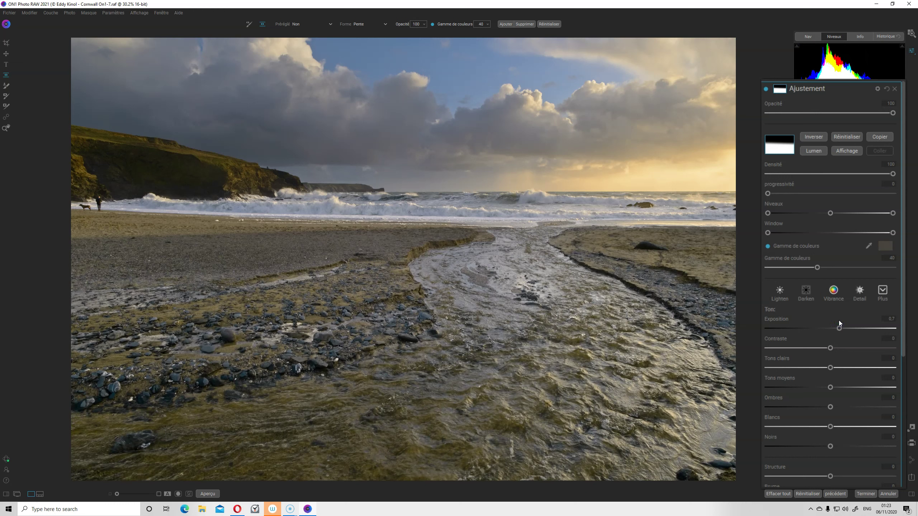
{"action": "left_click", "coordinate": [830, 348]}
{"action": "left_click_drag", "start_coordinate": [830, 348], "coordinate": [854, 344]}
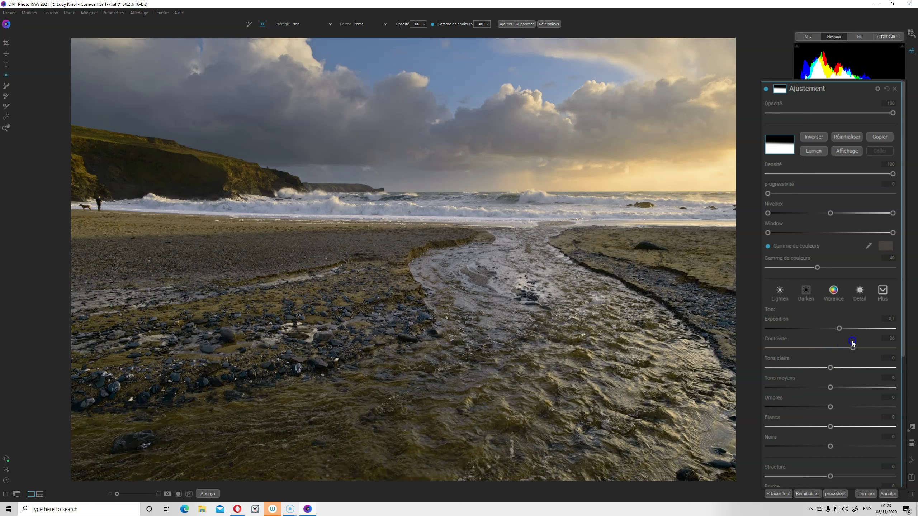
{"action": "left_click_drag", "start_coordinate": [804, 388], "coordinate": [831, 389]}
{"action": "scroll", "coordinate": [845, 425], "scroll_direction": "down", "scroll_amount": 2}
{"action": "scroll", "coordinate": [845, 425], "scroll_direction": "down", "scroll_amount": 2}
{"action": "scroll", "coordinate": [845, 425], "scroll_direction": "down", "scroll_amount": 2}
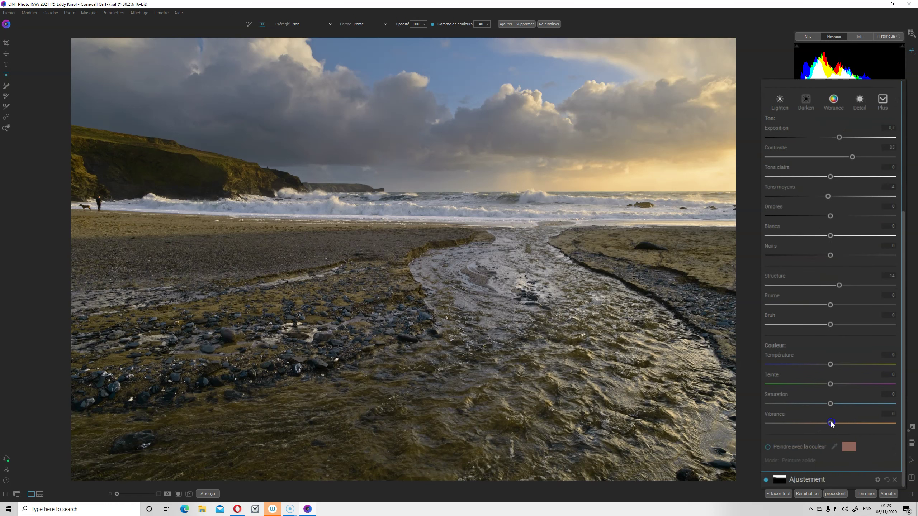
{"action": "left_click_drag", "start_coordinate": [846, 423], "coordinate": [855, 422]}
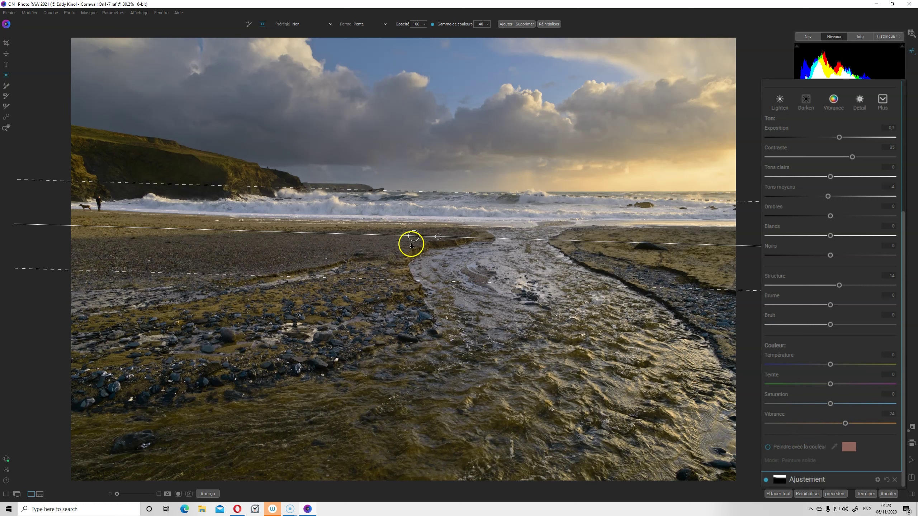
Toggle the foreground adjustment off and on to compare its effect
{"action": "scroll", "coordinate": [865, 231], "scroll_direction": "up", "scroll_amount": 4}
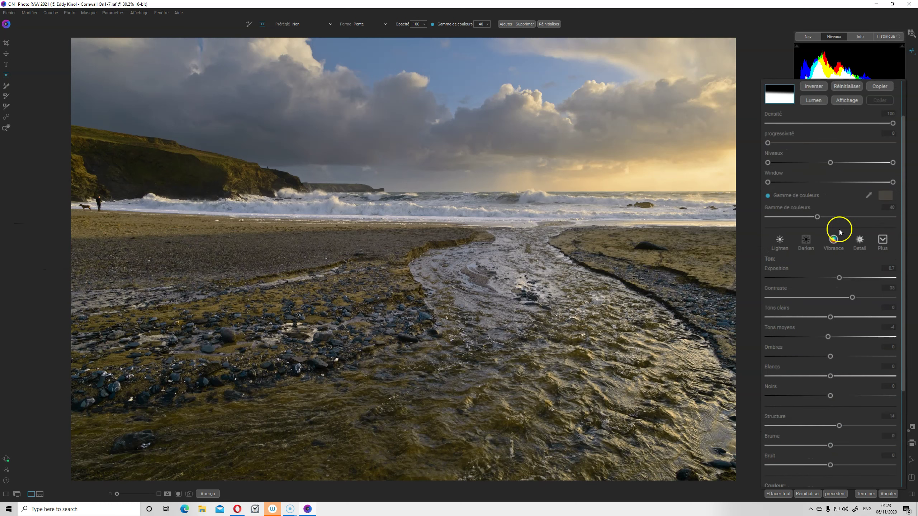
{"action": "scroll", "coordinate": [838, 230], "scroll_direction": "up", "scroll_amount": 2}
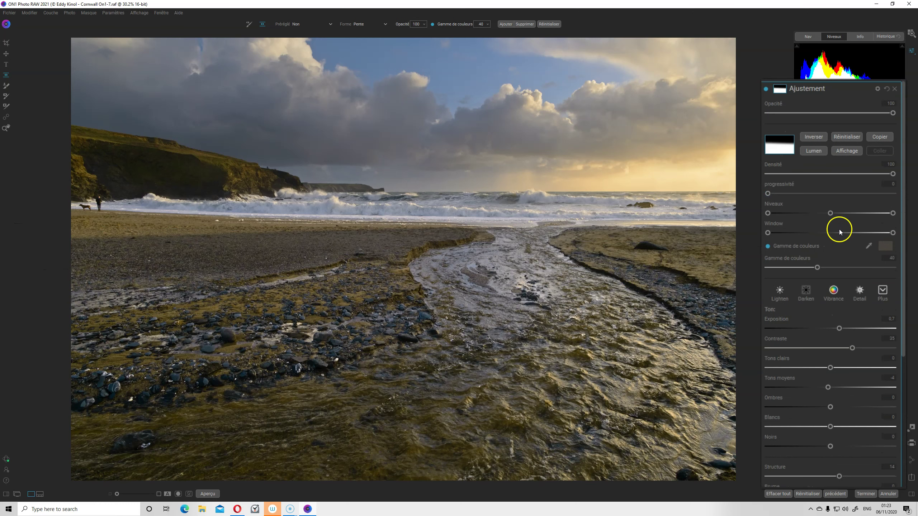
{"action": "left_click", "coordinate": [765, 89]}
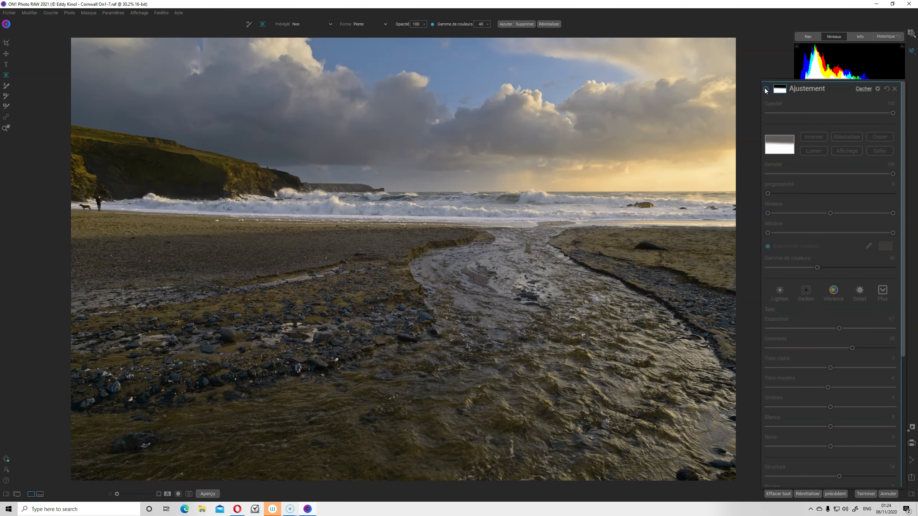
{"action": "left_click", "coordinate": [765, 89]}
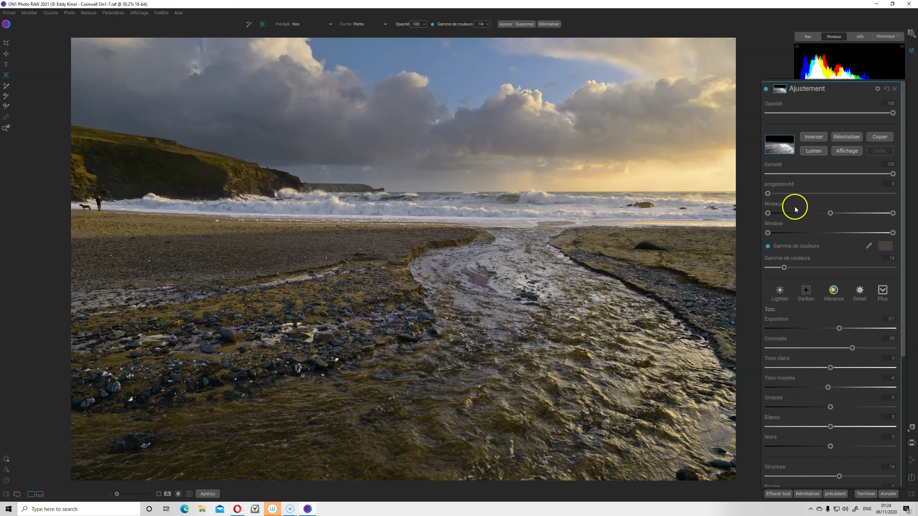
Set the foreground mask's Gamme de couleurs to 22, checking its coverage in the Affichage mask preview
{"action": "left_click", "coordinate": [808, 267]}
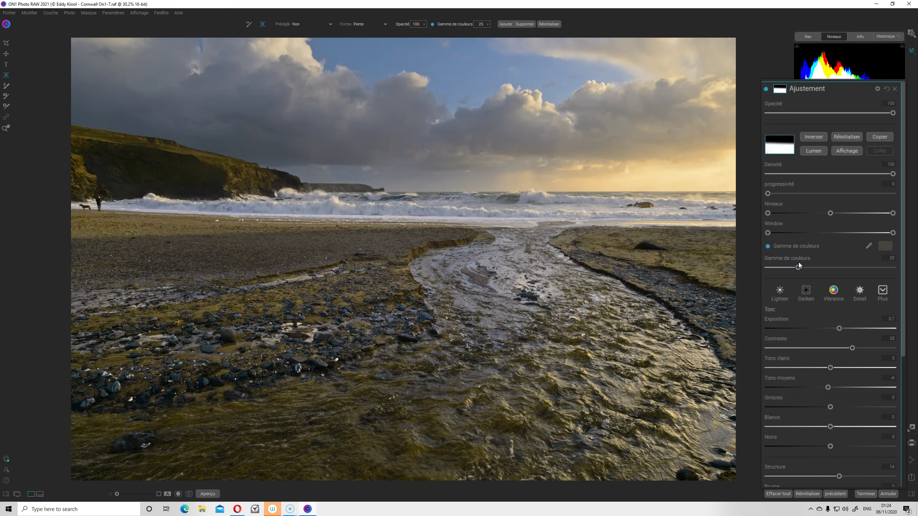
{"action": "left_click_drag", "start_coordinate": [798, 266], "coordinate": [783, 267]}
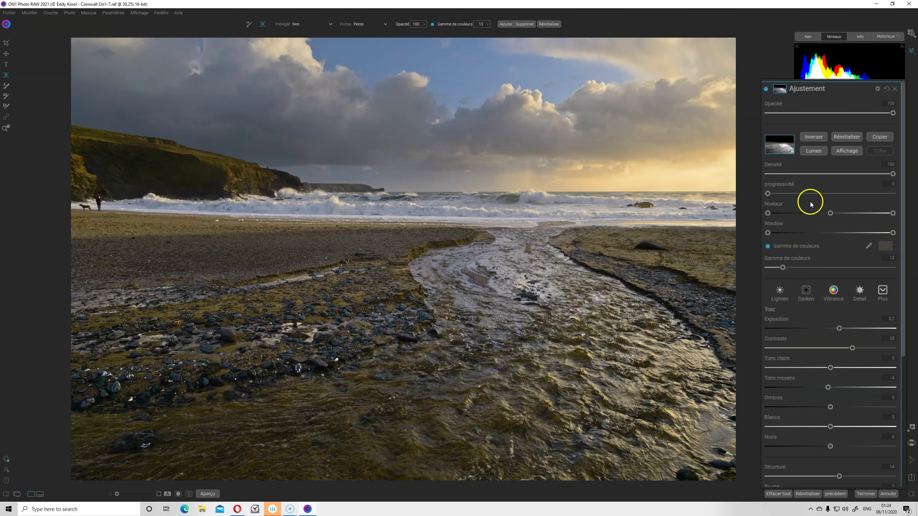
{"action": "left_click", "coordinate": [839, 151]}
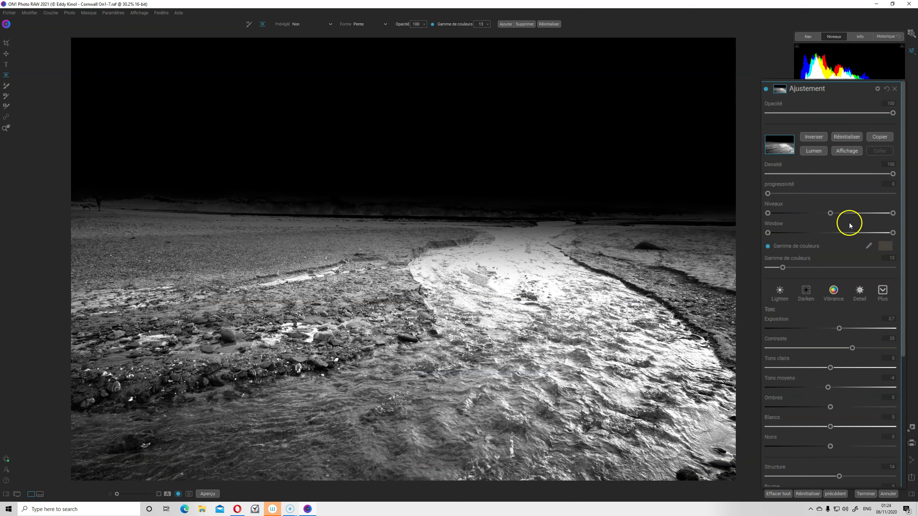
{"action": "left_click", "coordinate": [766, 89]}
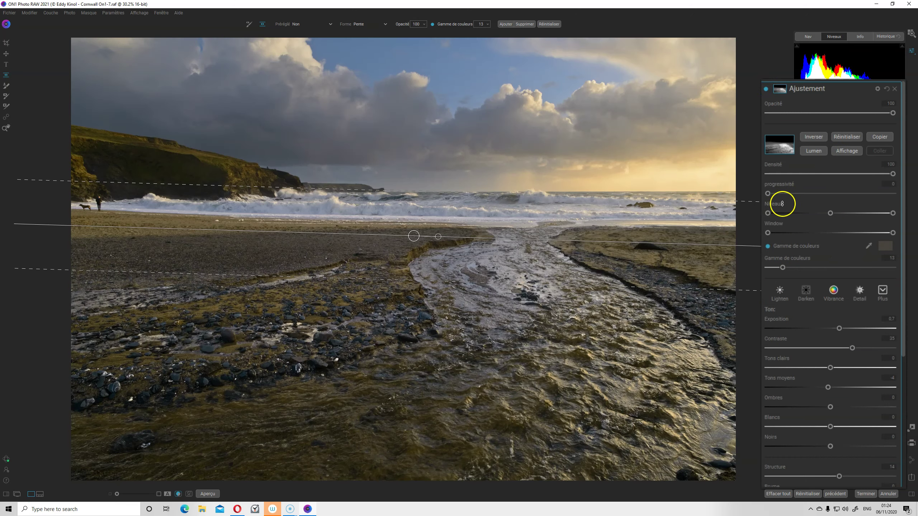
{"action": "mouse_move", "coordinate": [782, 267]}
{"action": "left_mouse_down"}
{"action": "mouse_move", "coordinate": [801, 266]}
{"action": "mouse_move", "coordinate": [793, 267]}
{"action": "left_mouse_up"}
{"action": "left_click", "coordinate": [843, 152]}
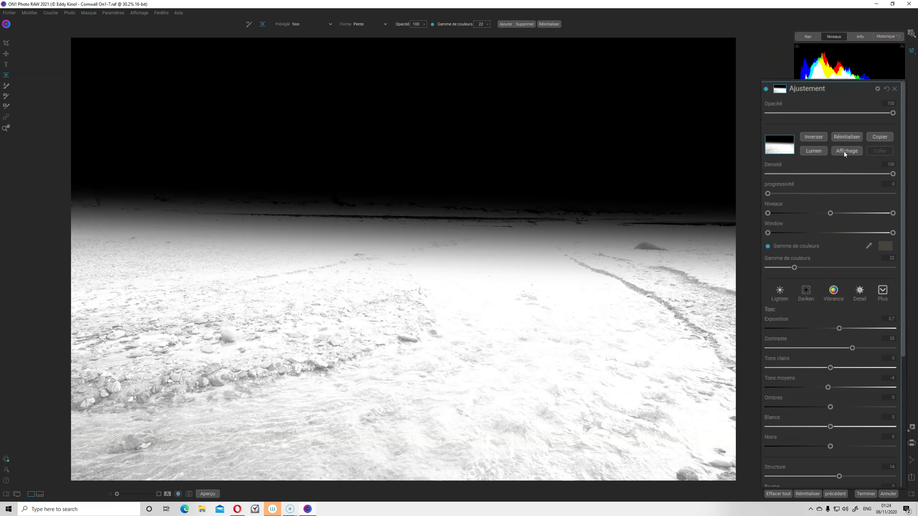
{"action": "left_click", "coordinate": [844, 152]}
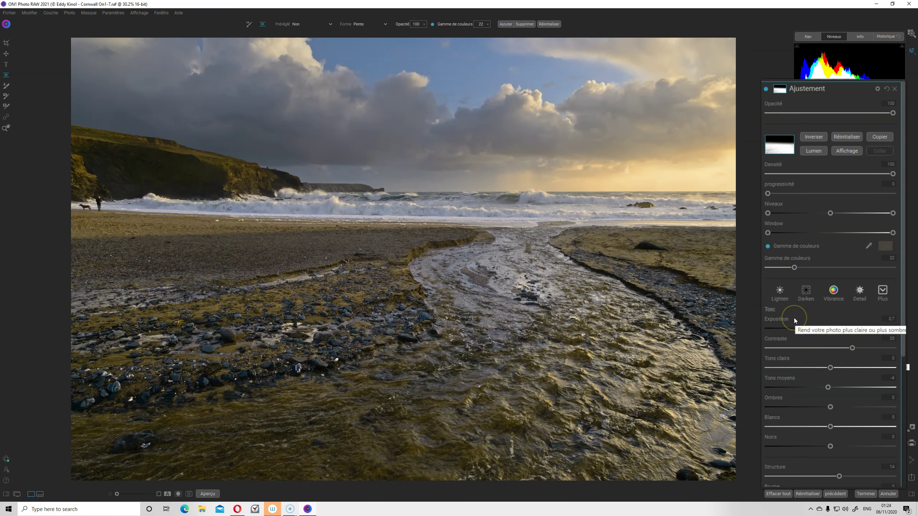
{"action": "left_click", "coordinate": [795, 310]}
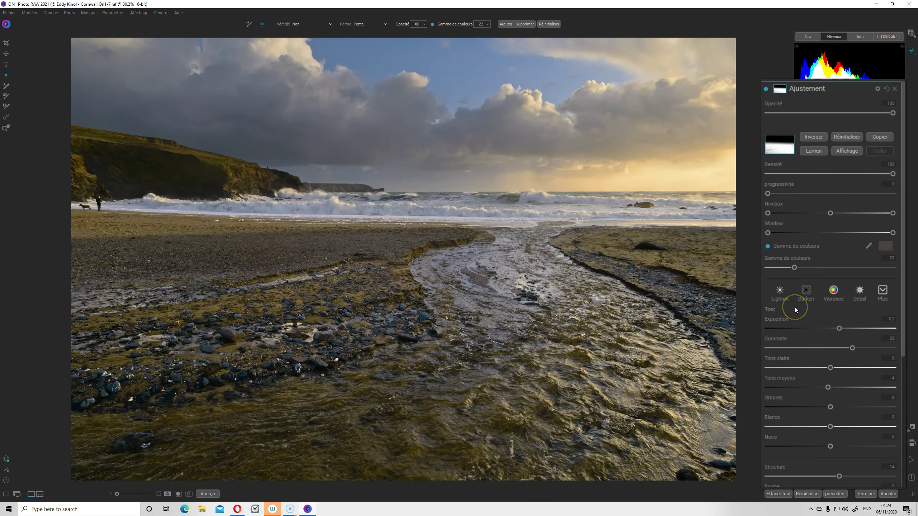
Compare both local adjustments on and off, then return to the Développer tone and colour settings
{"action": "left_click", "coordinate": [798, 194]}
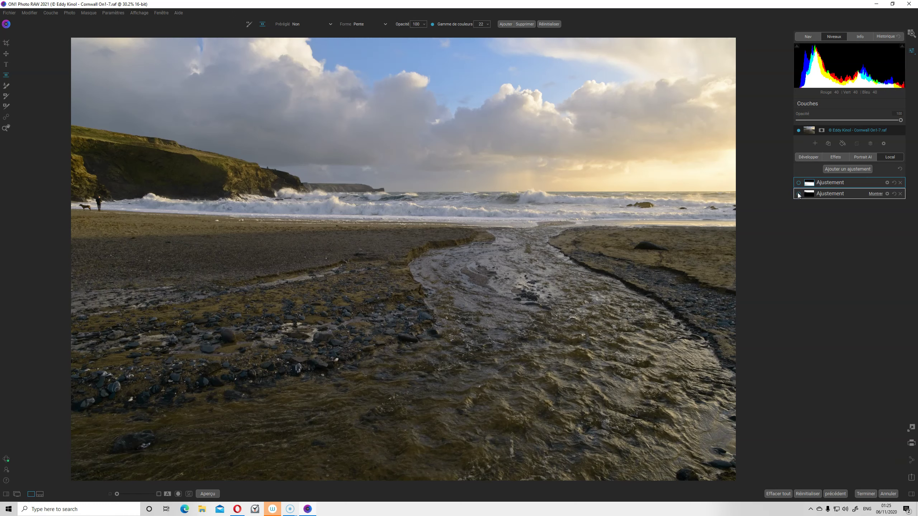
{"action": "left_click", "coordinate": [798, 194]}
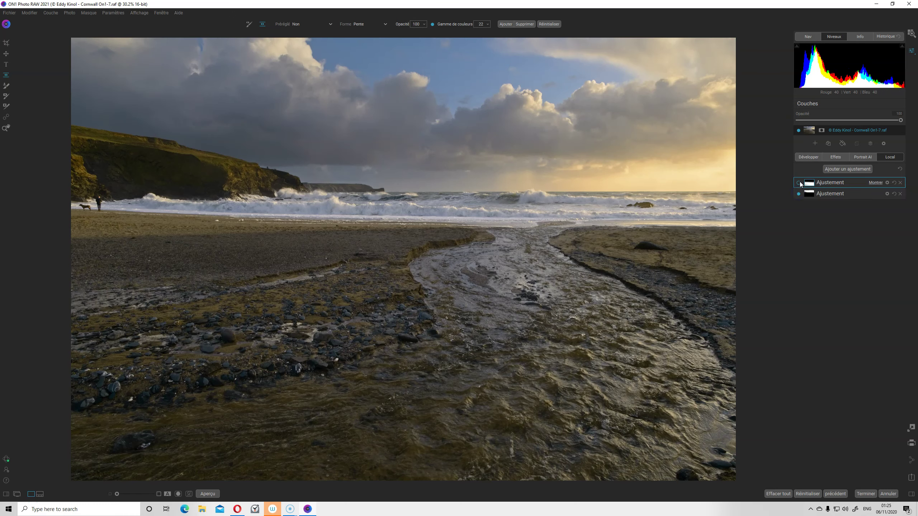
{"action": "left_click", "coordinate": [799, 183]}
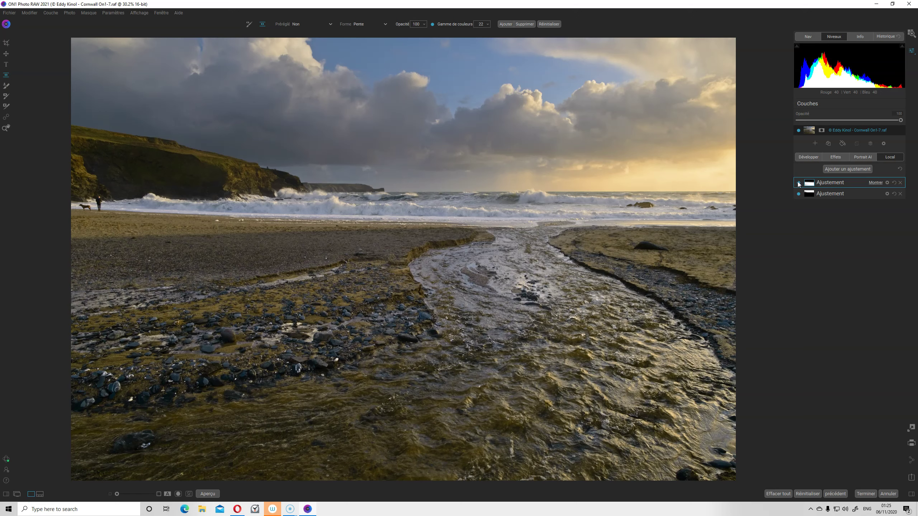
{"action": "left_click", "coordinate": [799, 183]}
{"action": "left_click", "coordinate": [799, 183]}
{"action": "left_click", "coordinate": [815, 157]}
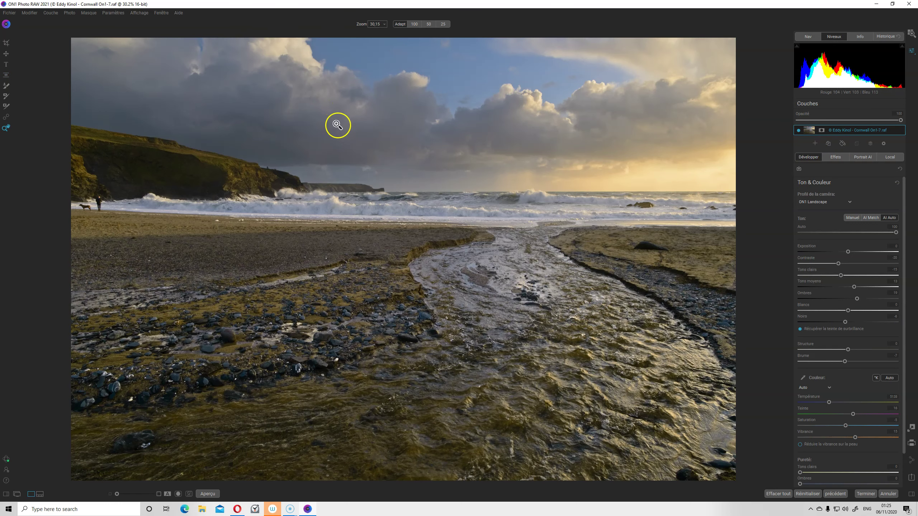
Heal over the person on the left of the beach, then delete the unsatisfactory heal spots
{"action": "left_click", "coordinate": [6, 117]}
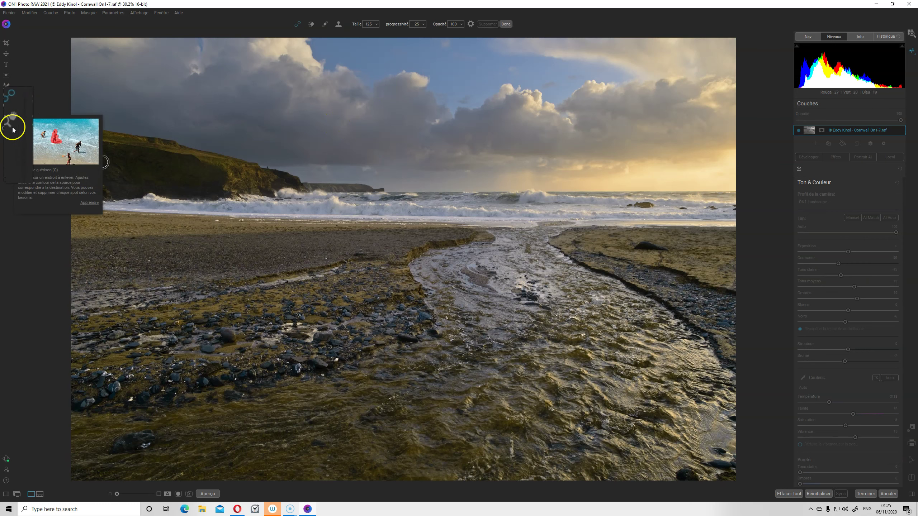
{"action": "left_click_drag", "start_coordinate": [106, 208], "coordinate": [99, 202]}
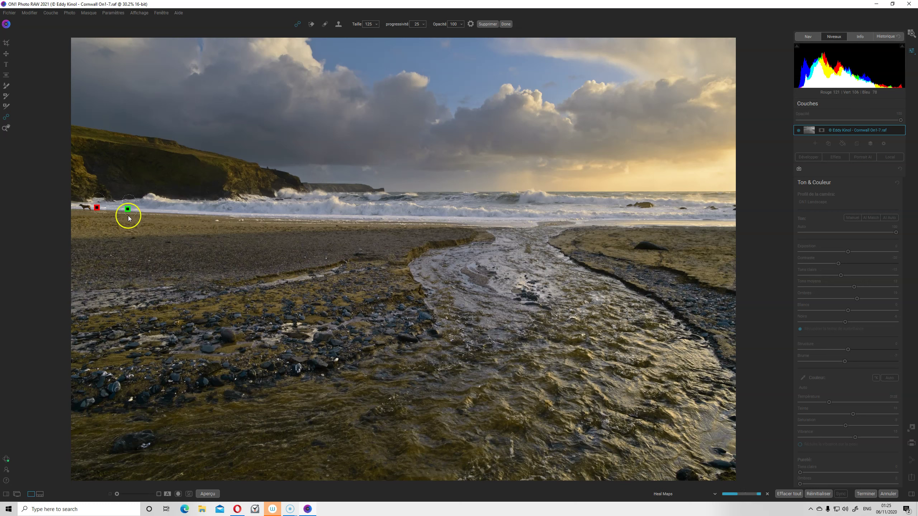
{"action": "left_click", "coordinate": [84, 204]}
{"action": "left_click", "coordinate": [85, 206]}
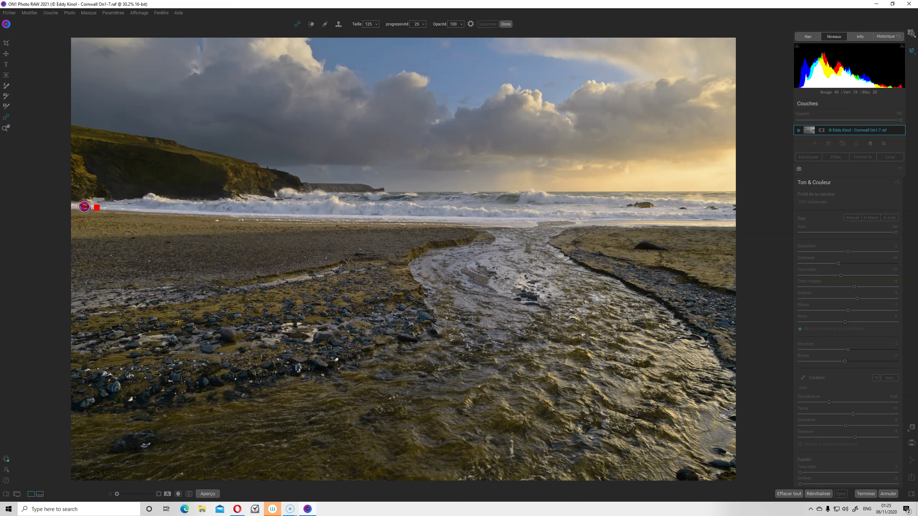
{"action": "left_click", "coordinate": [84, 207]}
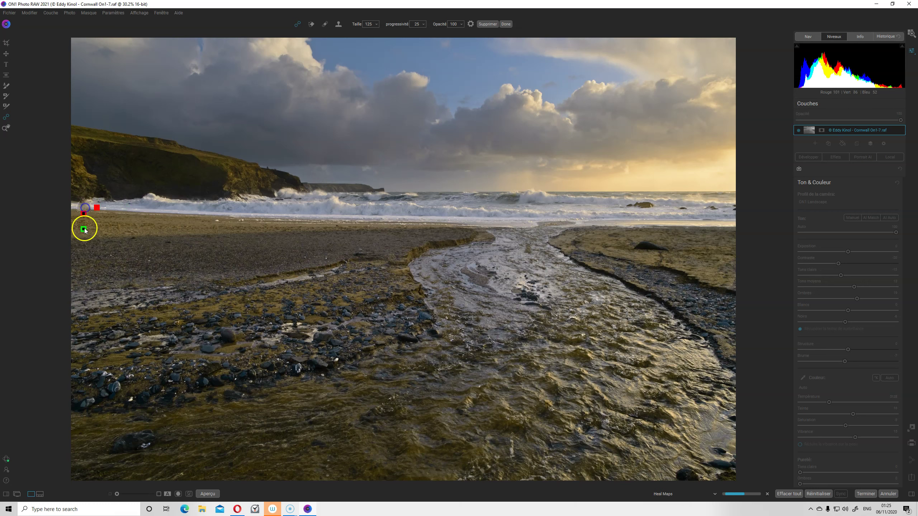
{"action": "left_click_drag", "start_coordinate": [138, 217], "coordinate": [136, 215]}
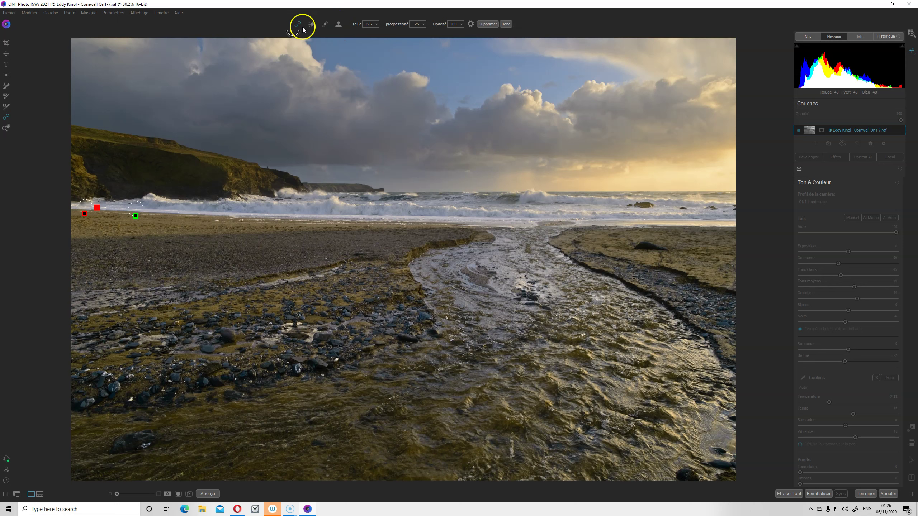
{"action": "left_click", "coordinate": [482, 26]}
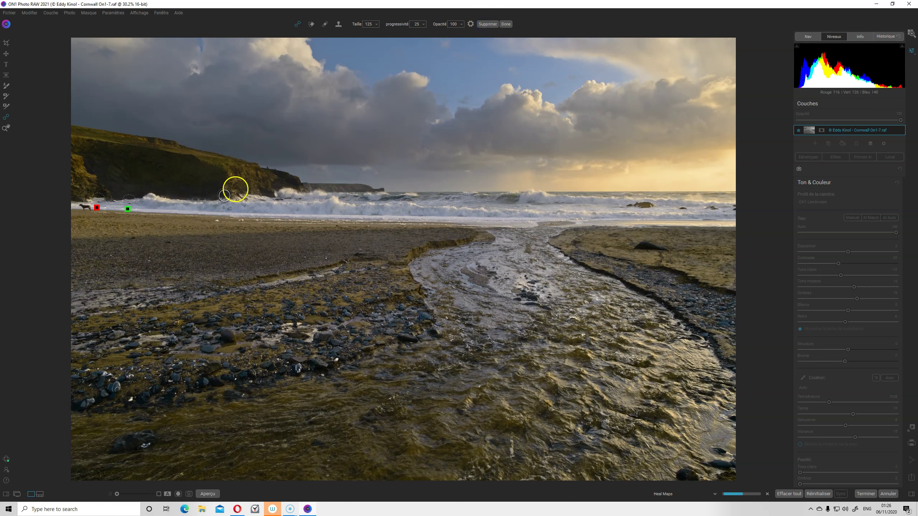
{"action": "left_click", "coordinate": [488, 25]}
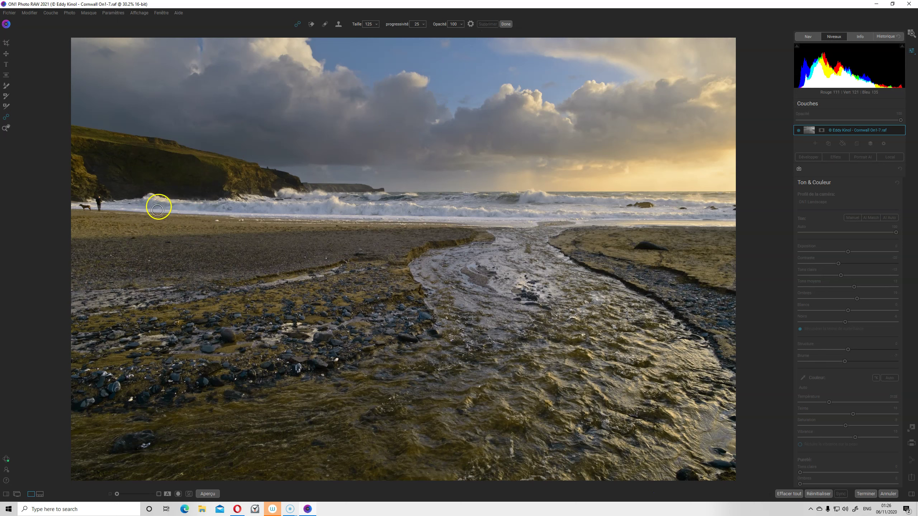
Repaint over the person and take the heal source from the surf line
{"action": "left_click_drag", "start_coordinate": [99, 199], "coordinate": [97, 209]}
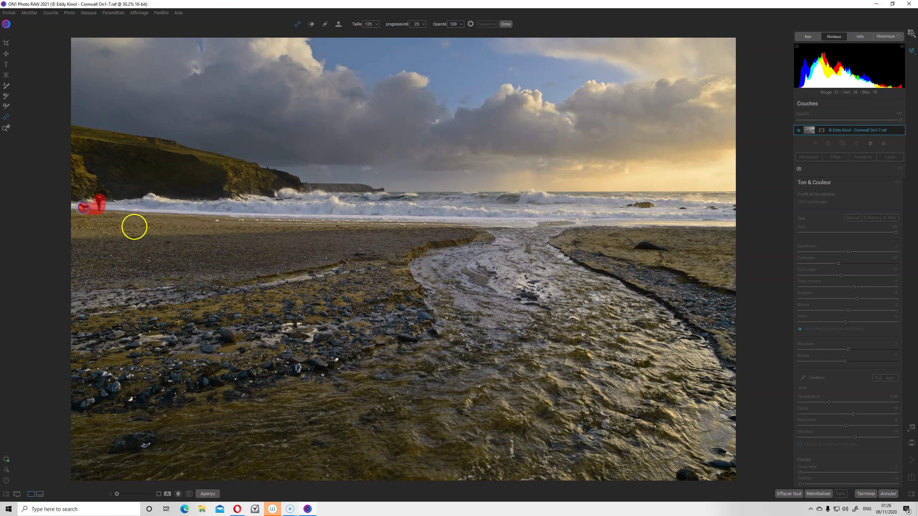
{"action": "left_click_drag", "start_coordinate": [101, 231], "coordinate": [136, 210]}
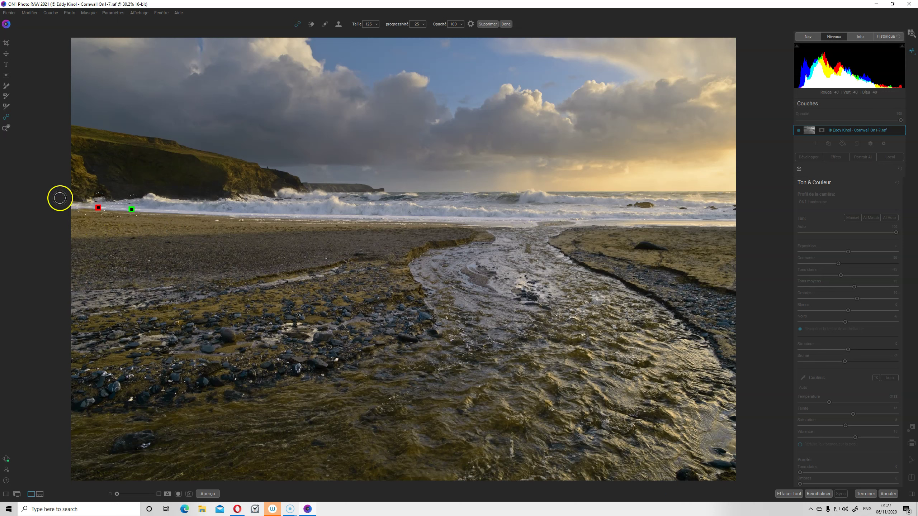
{"action": "left_click", "coordinate": [7, 128]}
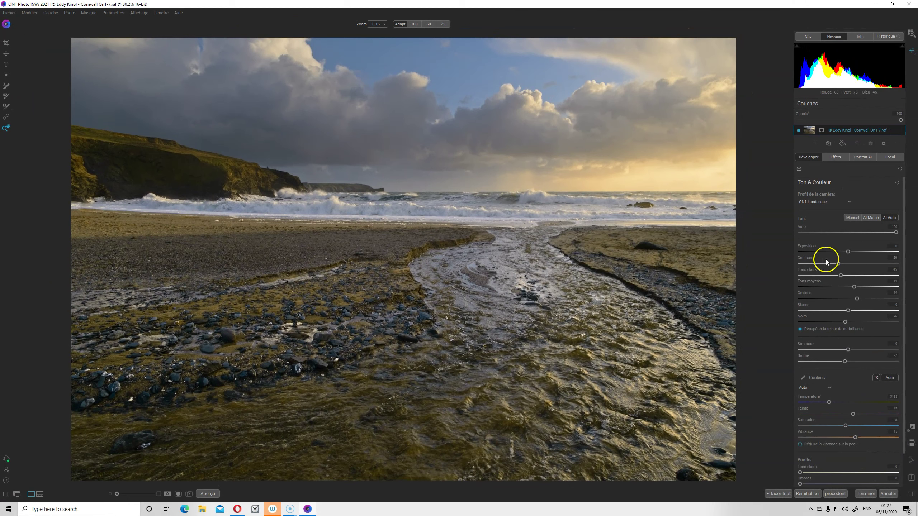
Add a Lueur glow filter with its amount raised to 62 and the halo slightly widened
{"action": "left_click", "coordinate": [837, 158]}
{"action": "left_click", "coordinate": [852, 183]}
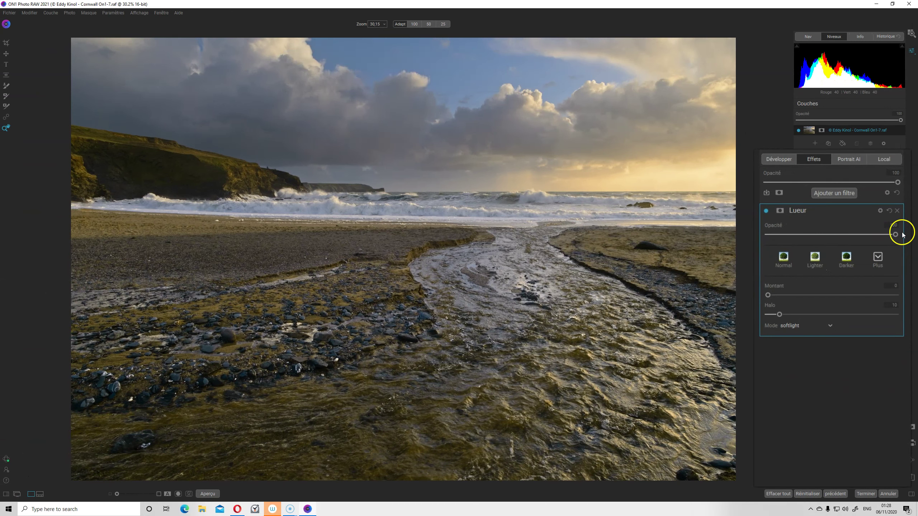
{"action": "left_click", "coordinate": [767, 256]}
{"action": "left_click_drag", "start_coordinate": [768, 295], "coordinate": [846, 295]}
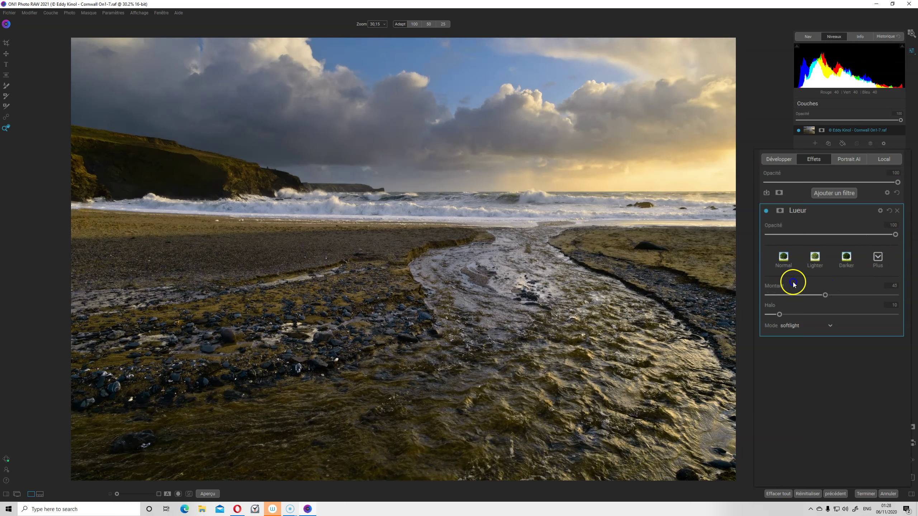
{"action": "left_click_drag", "start_coordinate": [779, 314], "coordinate": [793, 316]}
Set Lueur to Alléger blend at a lower amount, compare on/off, then open the filter list
{"action": "left_click", "coordinate": [831, 330]}
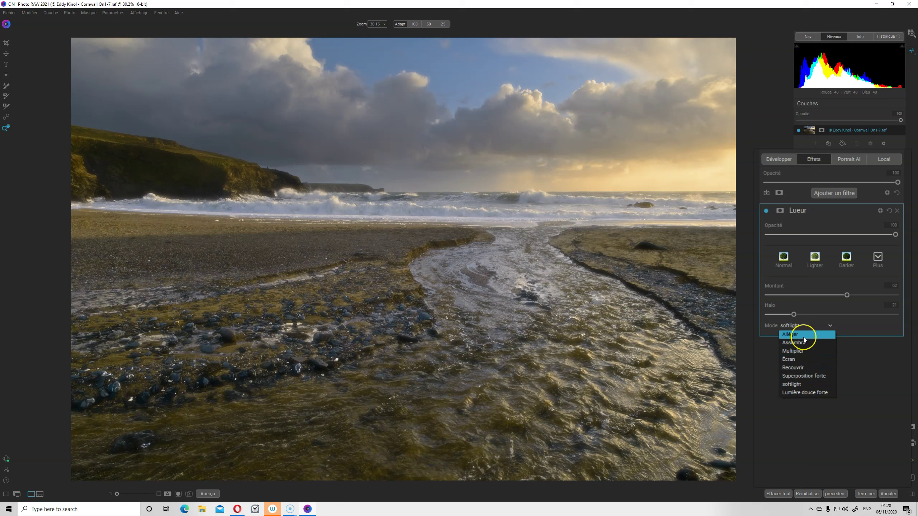
{"action": "left_click", "coordinate": [803, 335]}
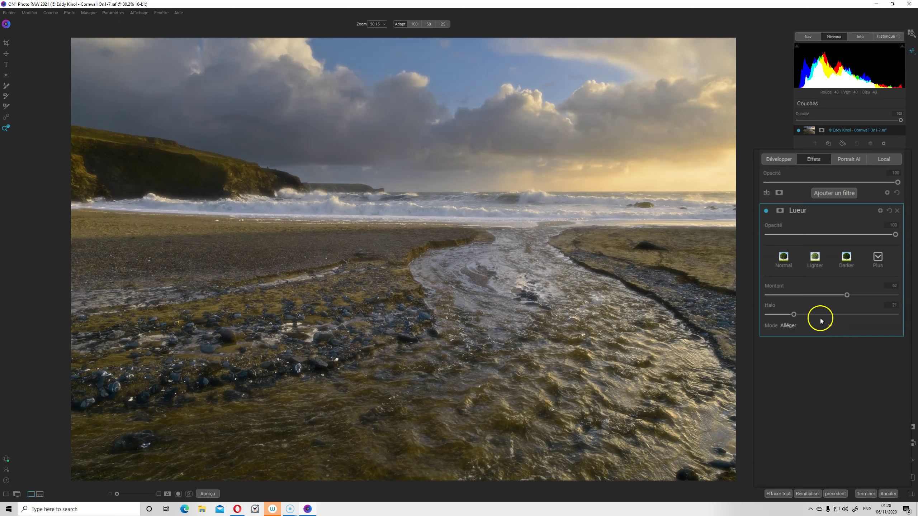
{"action": "mouse_move", "coordinate": [846, 296]}
{"action": "left_mouse_down"}
{"action": "mouse_move", "coordinate": [767, 296]}
{"action": "mouse_move", "coordinate": [823, 297]}
{"action": "left_mouse_up"}
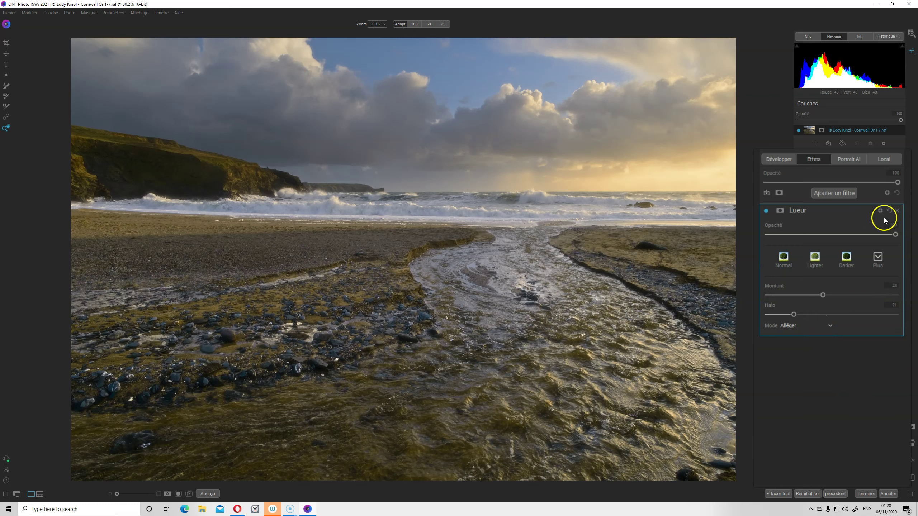
{"action": "left_click", "coordinate": [765, 210]}
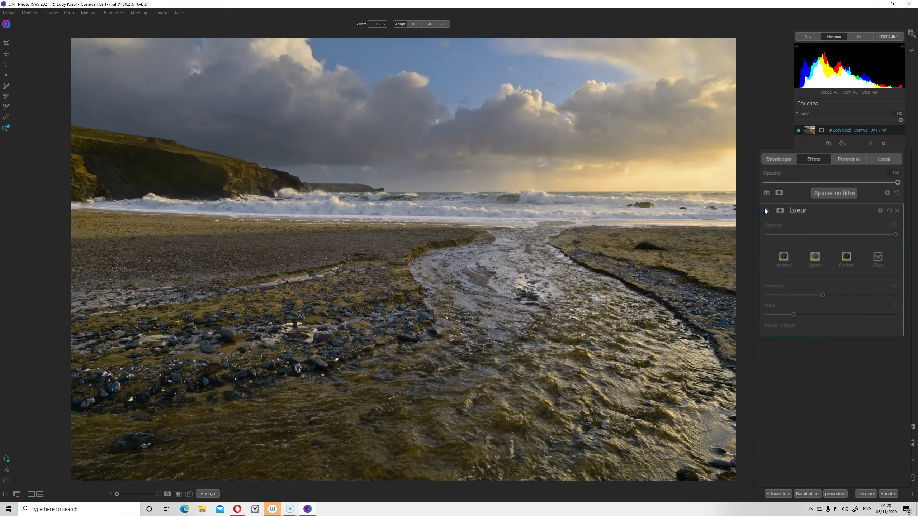
{"action": "left_click", "coordinate": [765, 210]}
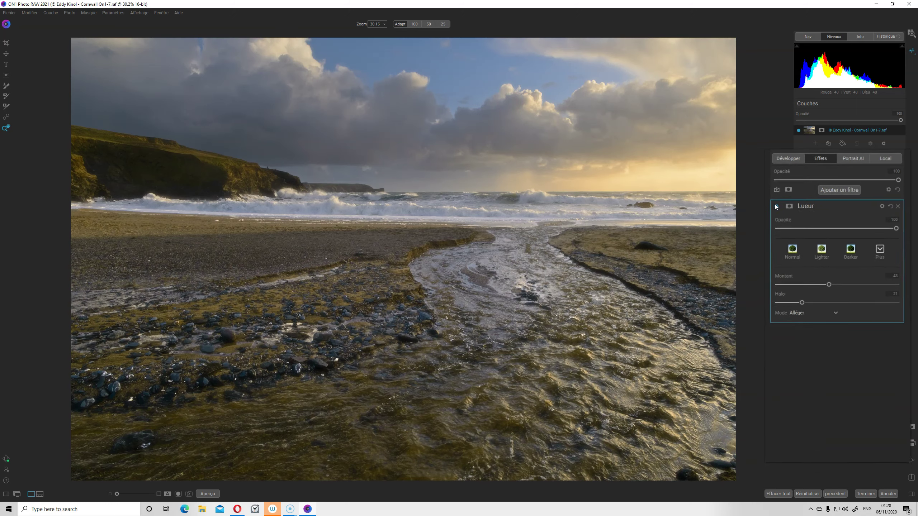
{"action": "left_click", "coordinate": [854, 186]}
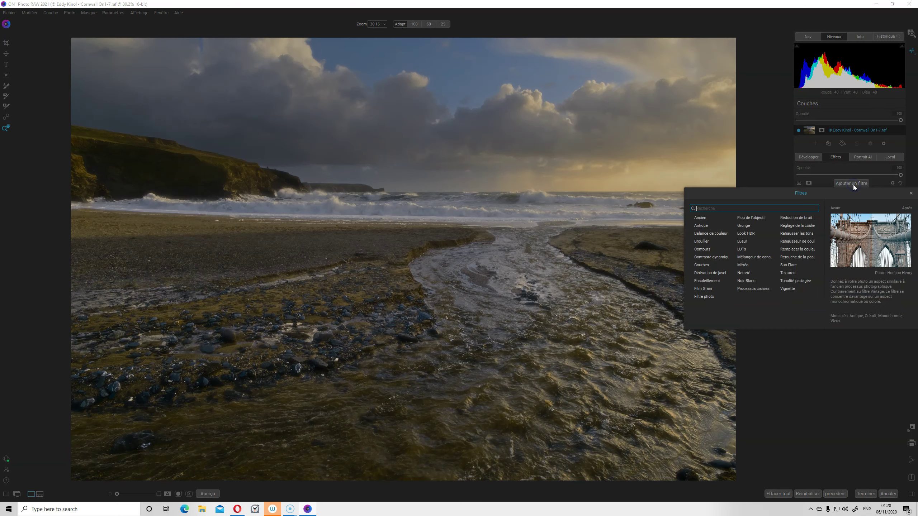
Add a Vignette with Luminosité -100, Taille 0 and progressivité 100
{"action": "left_click", "coordinate": [791, 289]}
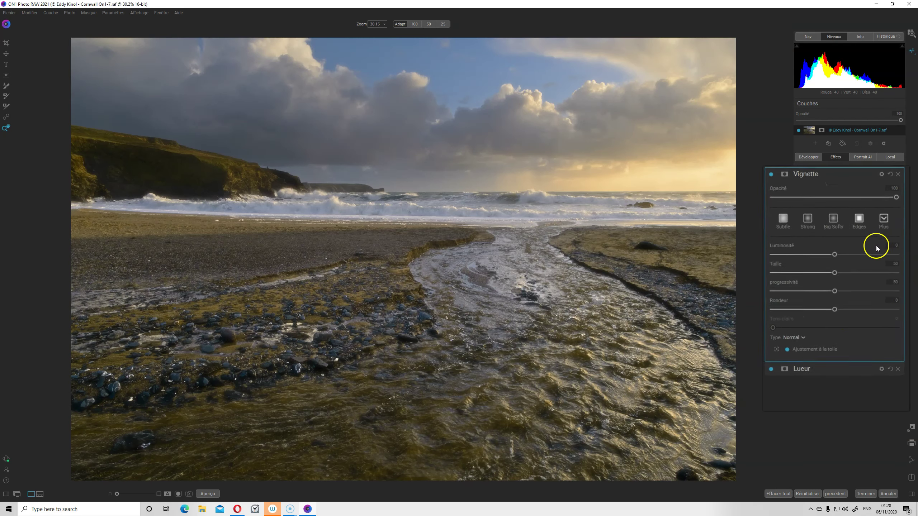
{"action": "left_click", "coordinate": [759, 358]}
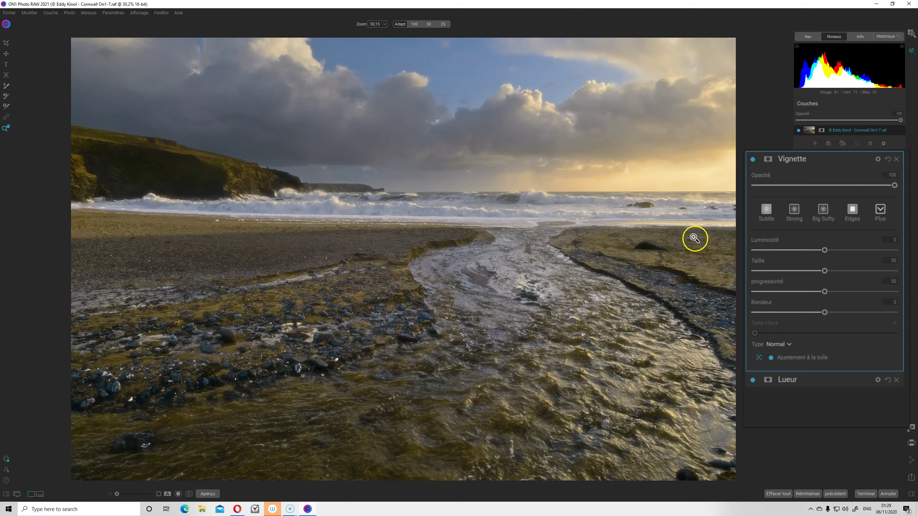
{"action": "left_click_drag", "start_coordinate": [825, 251], "coordinate": [768, 251]}
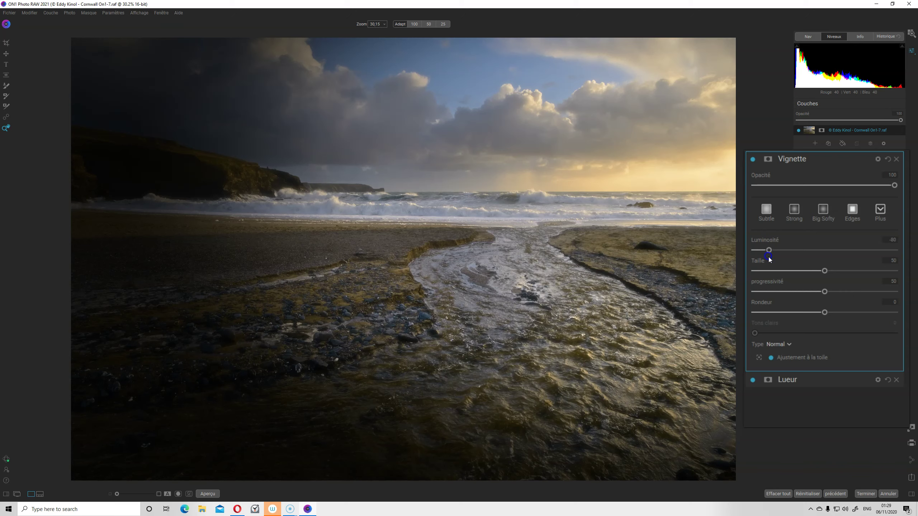
{"action": "mouse_move", "coordinate": [824, 271]}
{"action": "left_mouse_down"}
{"action": "mouse_move", "coordinate": [755, 271]}
{"action": "mouse_move", "coordinate": [755, 249]}
{"action": "left_mouse_up"}
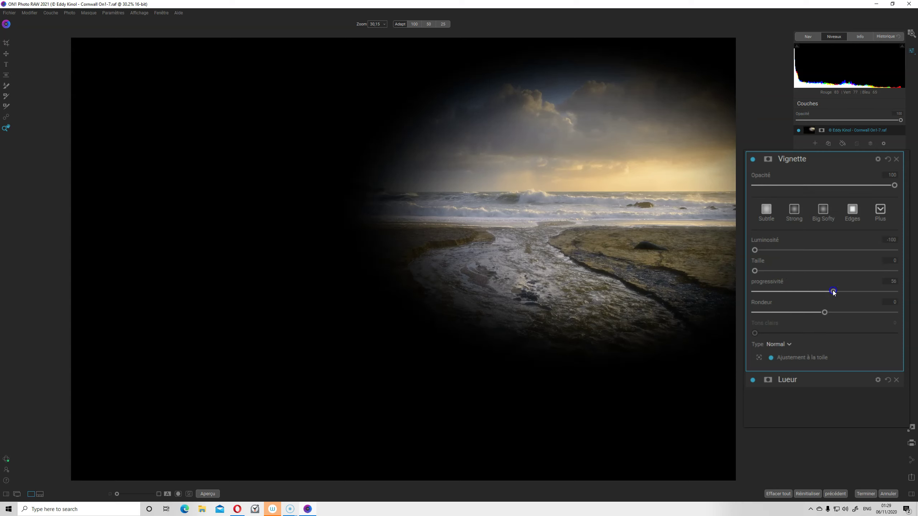
{"action": "left_click_drag", "start_coordinate": [833, 292], "coordinate": [897, 291]}
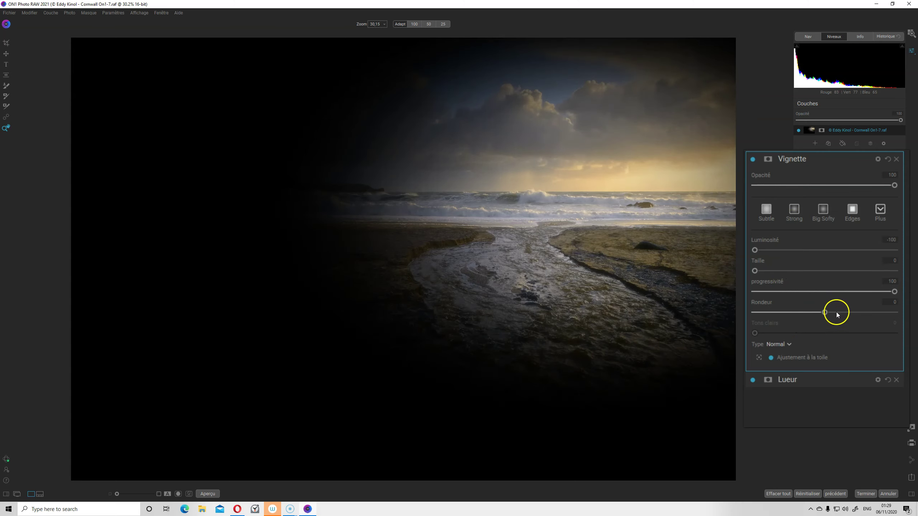
{"action": "mouse_move", "coordinate": [824, 312]}
{"action": "left_mouse_down"}
{"action": "mouse_move", "coordinate": [790, 311]}
{"action": "mouse_move", "coordinate": [824, 311]}
{"action": "left_mouse_up"}
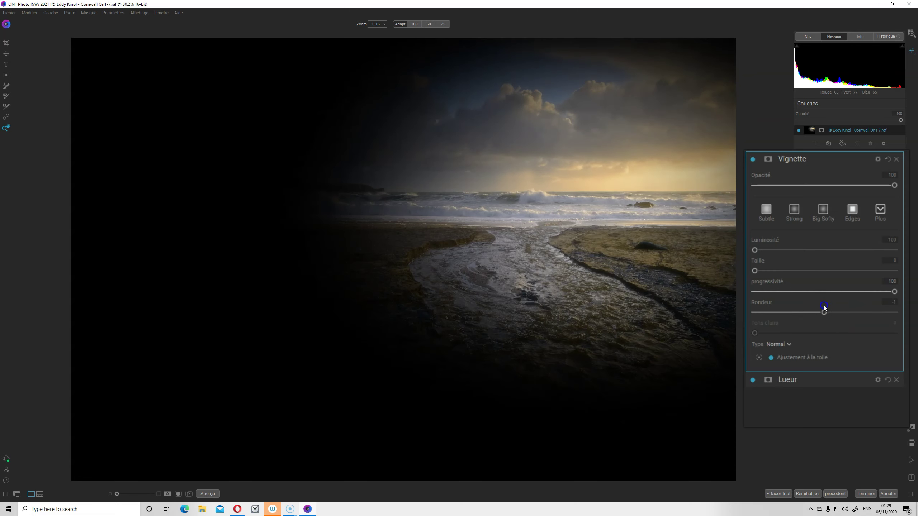
Set the vignette type to Subtil after previewing Doux
{"action": "left_click", "coordinate": [789, 345]}
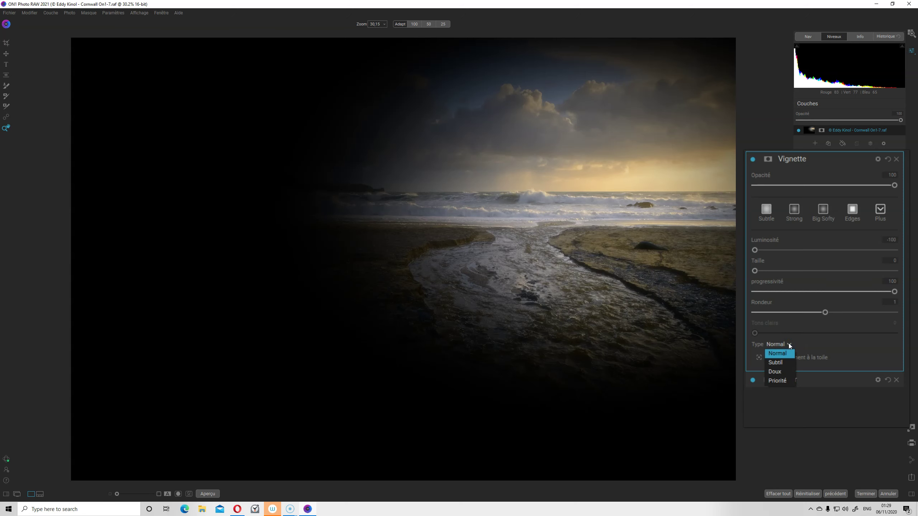
{"action": "left_click", "coordinate": [780, 363]}
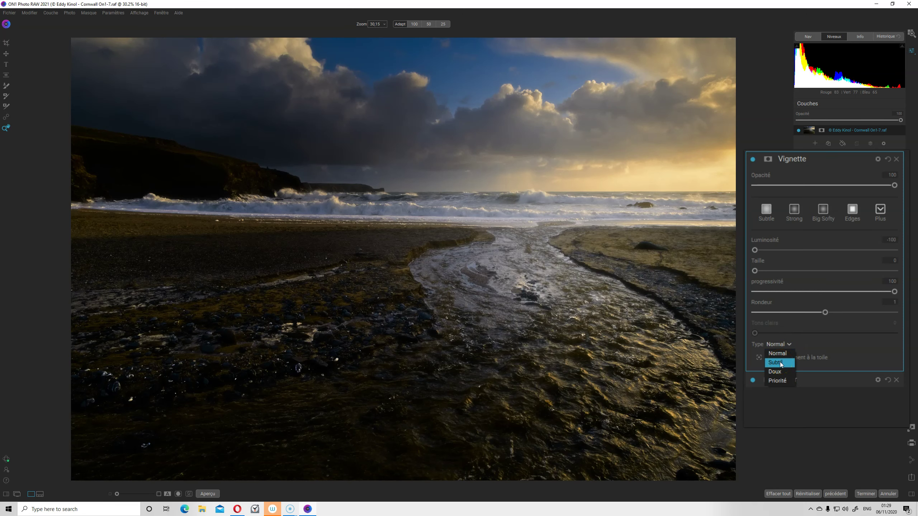
{"action": "left_click", "coordinate": [779, 372]}
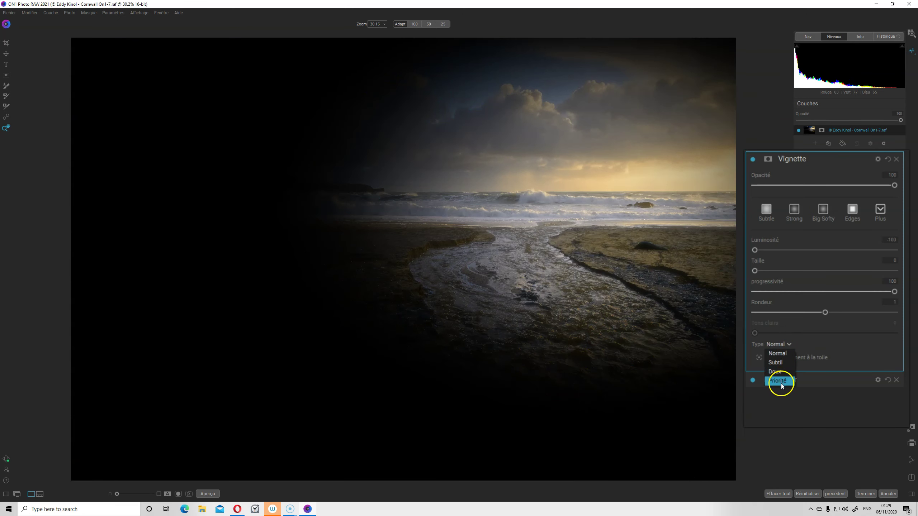
{"action": "left_click", "coordinate": [781, 362]}
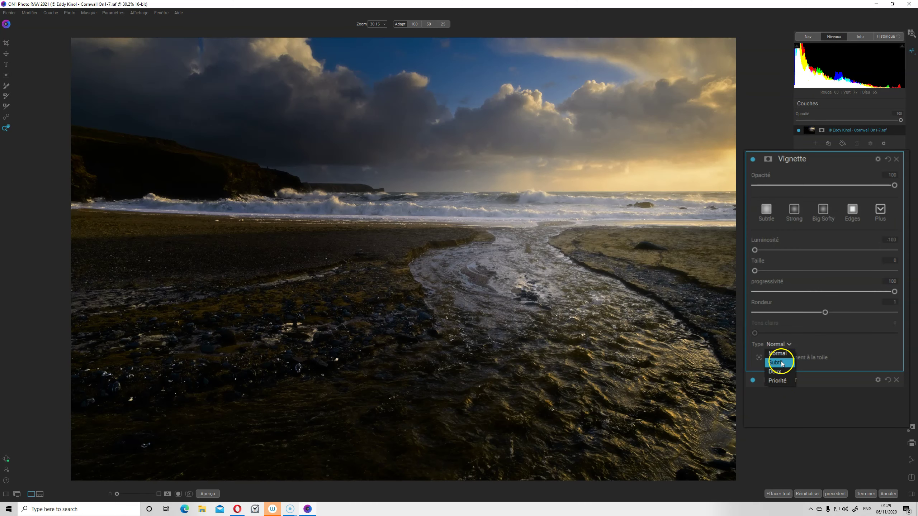
{"action": "left_click", "coordinate": [781, 362]}
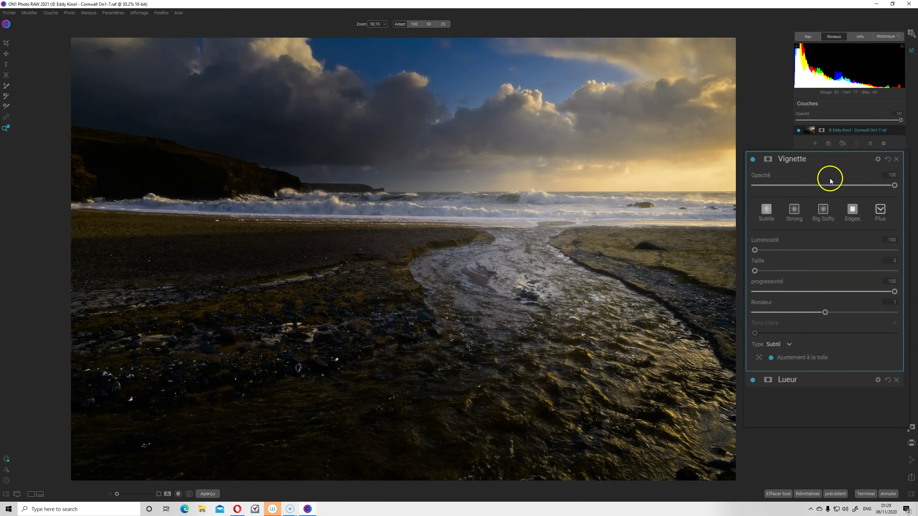
Lower the vignette's Opacité to about 20 and compare the photo with and without it
{"action": "left_click_drag", "start_coordinate": [894, 185], "coordinate": [822, 185]}
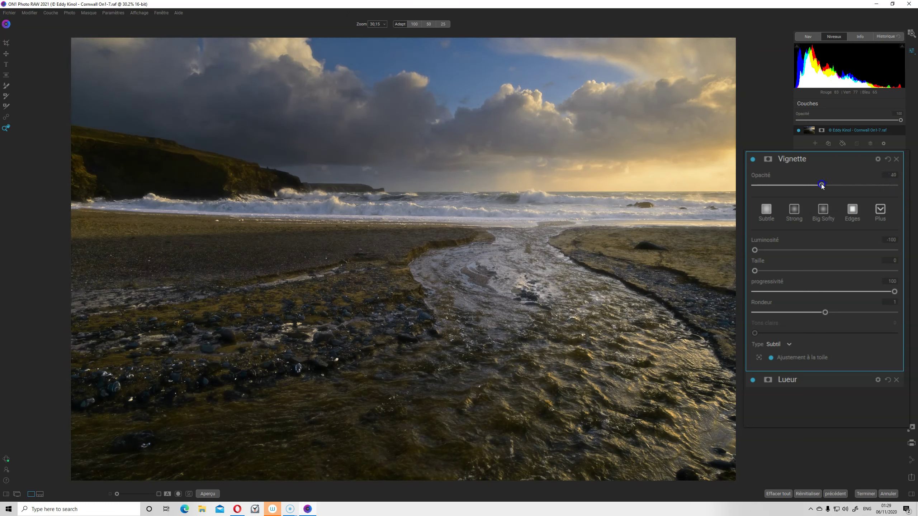
{"action": "mouse_move", "coordinate": [816, 185]}
{"action": "left_mouse_down"}
{"action": "mouse_move", "coordinate": [773, 186]}
{"action": "mouse_move", "coordinate": [787, 185]}
{"action": "left_mouse_up"}
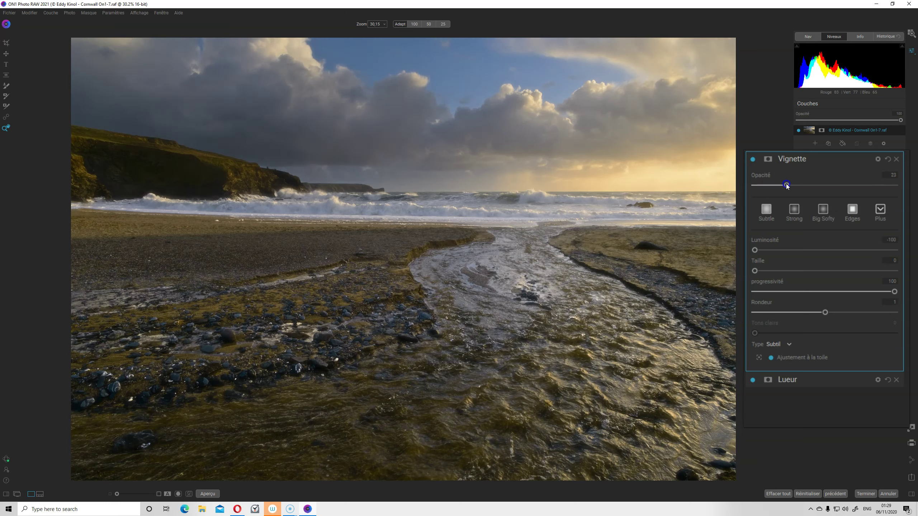
{"action": "left_click", "coordinate": [752, 161]}
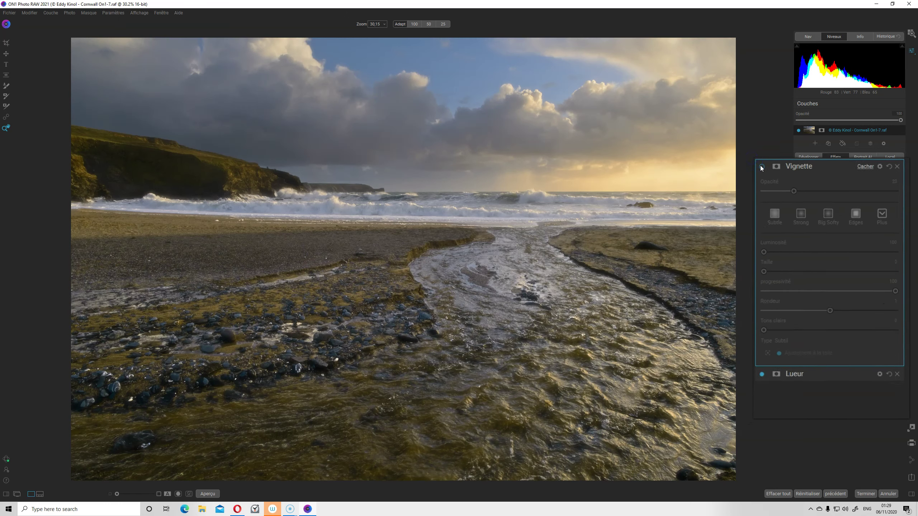
{"action": "left_click", "coordinate": [797, 196]}
{"action": "left_click", "coordinate": [798, 197]}
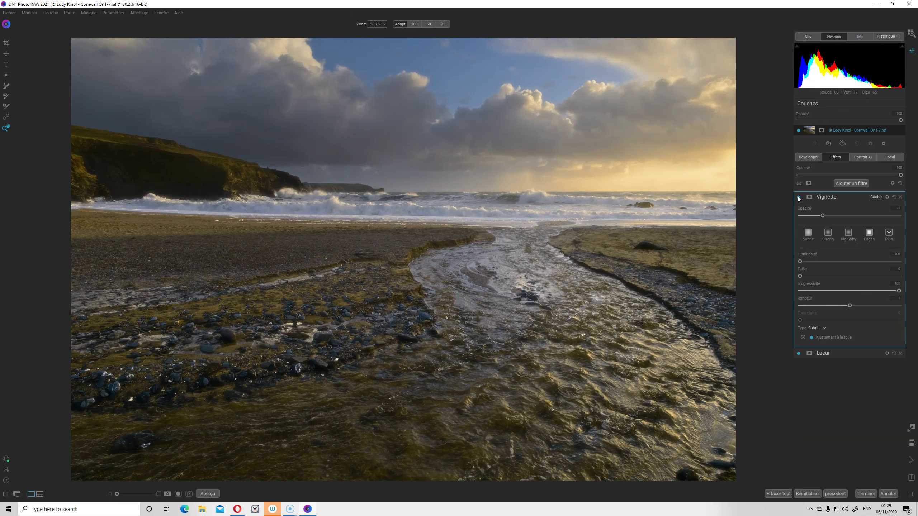
{"action": "left_click", "coordinate": [7, 43]}
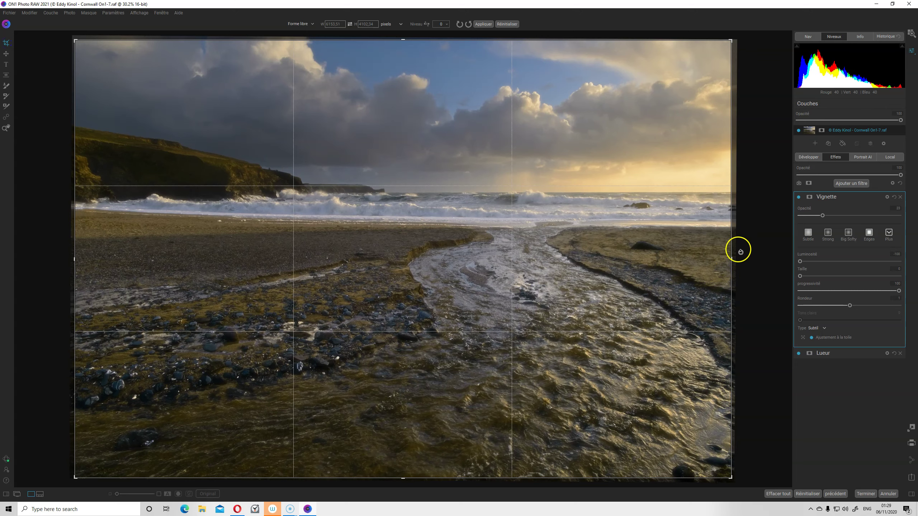
{"action": "left_click_drag", "start_coordinate": [746, 259], "coordinate": [738, 104]}
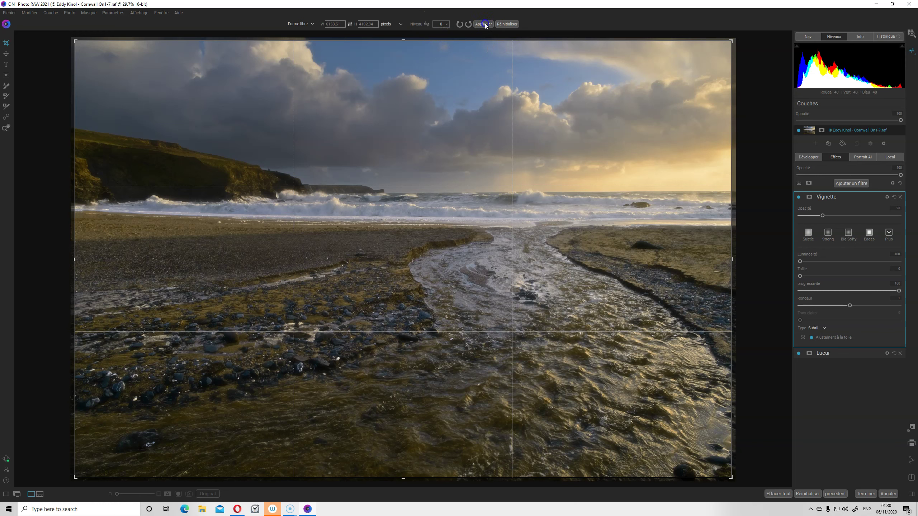
{"action": "key", "text": "z"}
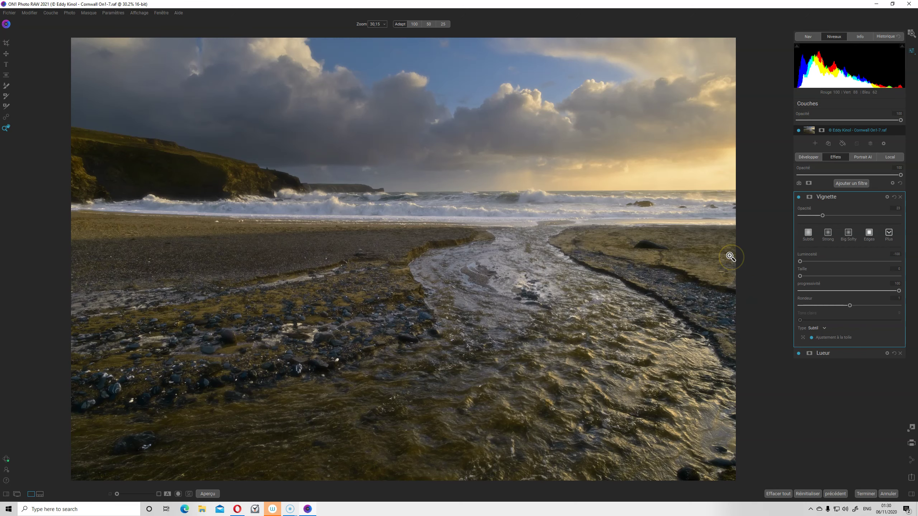
Compare the vignetted beach edit with the unedited original, then show the edit again
{"action": "key", "text": "ctrl+p"}
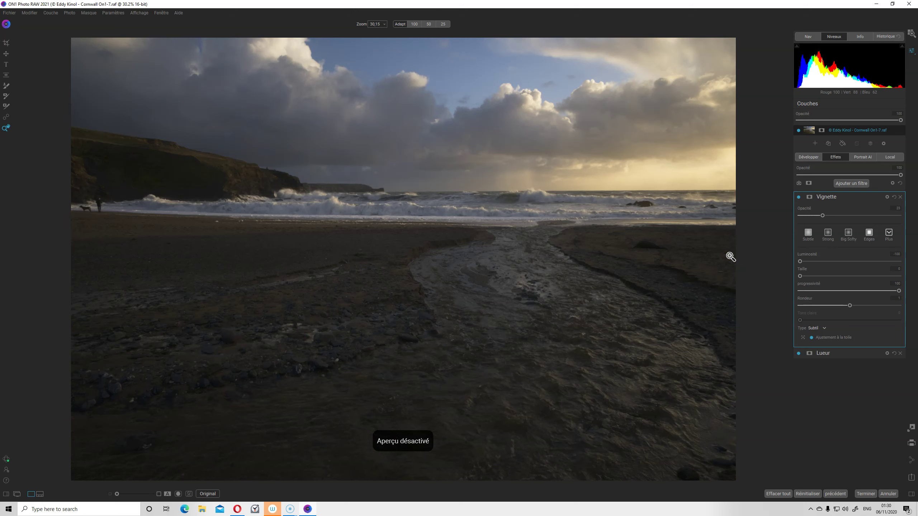
{"action": "key", "text": "ctrl+p"}
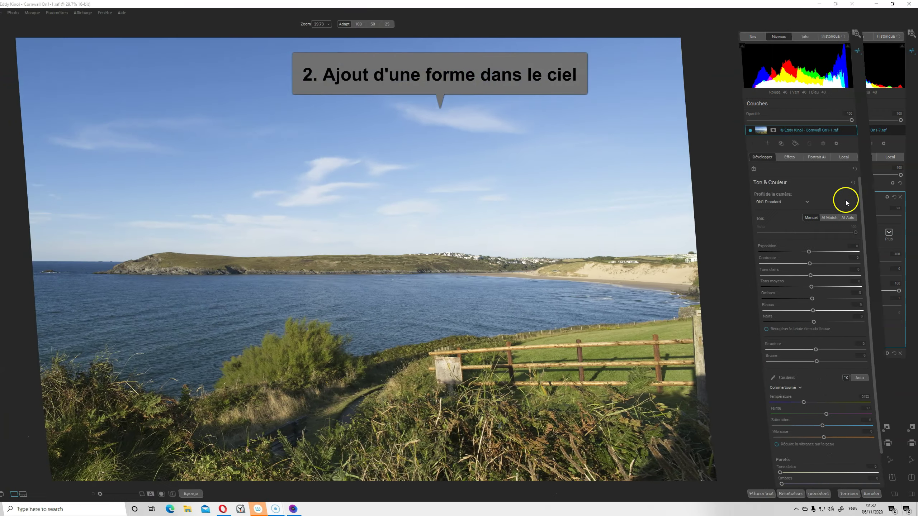
Apply the ON1 Landscape camera profile and AI Auto tone to the coastal bay photo
{"action": "left_click", "coordinate": [827, 202]}
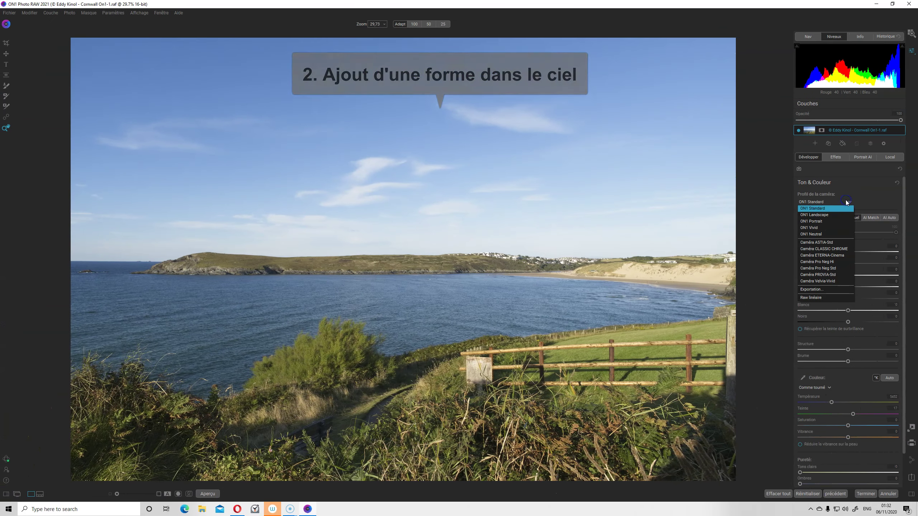
{"action": "left_click", "coordinate": [816, 216]}
{"action": "left_click", "coordinate": [893, 217]}
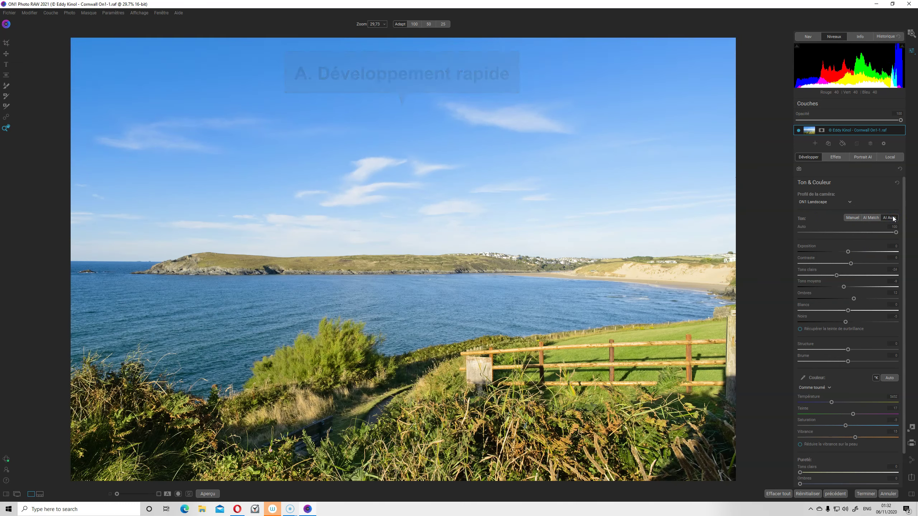
{"action": "left_click", "coordinate": [892, 243]}
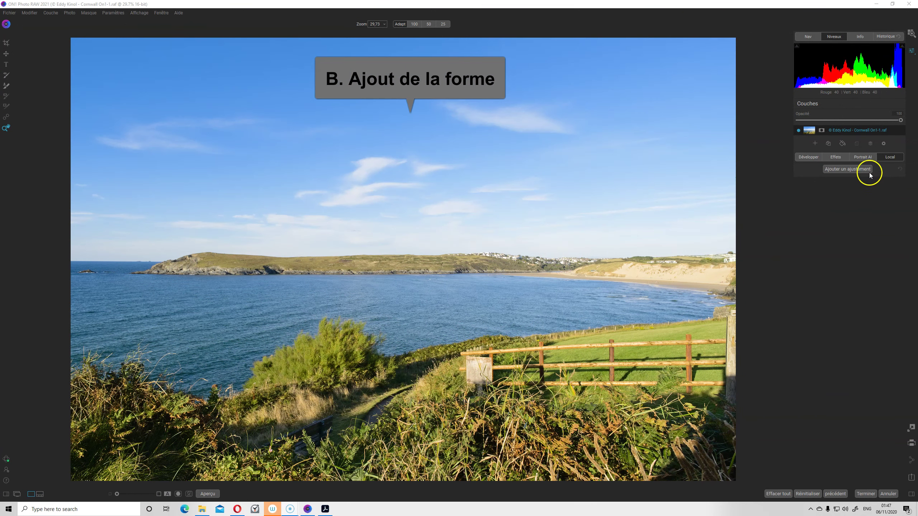
Add a new local adjustment set to Peindre avec la couleur
{"action": "left_click", "coordinate": [854, 175]}
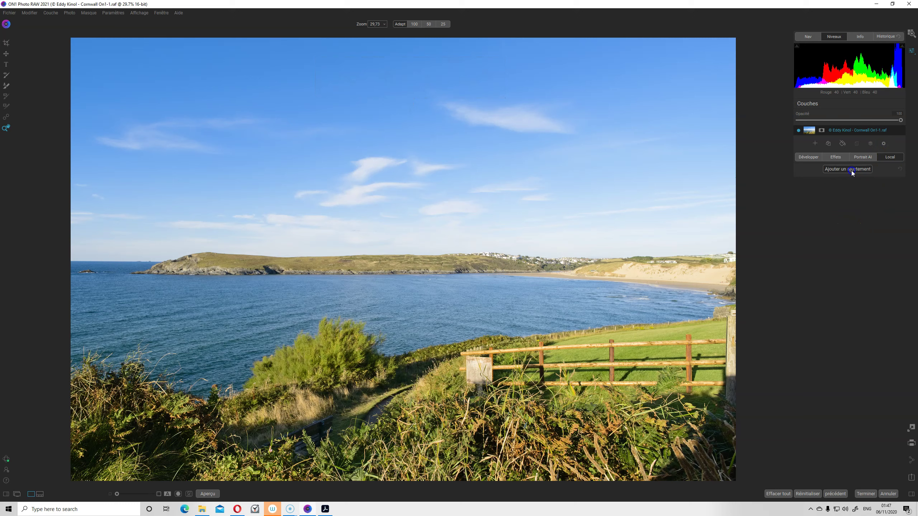
{"action": "scroll", "coordinate": [869, 283], "scroll_direction": "down", "scroll_amount": 3}
{"action": "scroll", "coordinate": [855, 262], "scroll_direction": "down", "scroll_amount": 2}
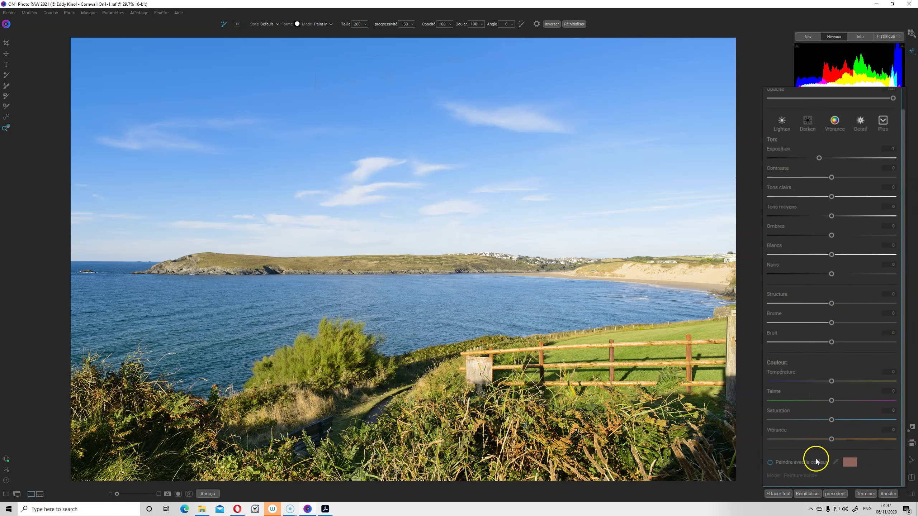
{"action": "left_click", "coordinate": [770, 462]}
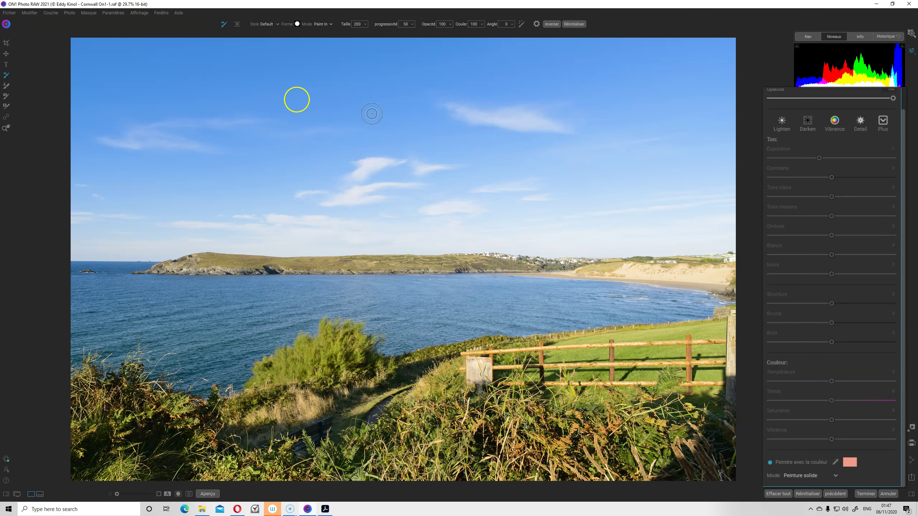
Pick a silhouette brush shape from the Nature set
{"action": "left_click", "coordinate": [287, 27]}
{"action": "left_click", "coordinate": [278, 24]}
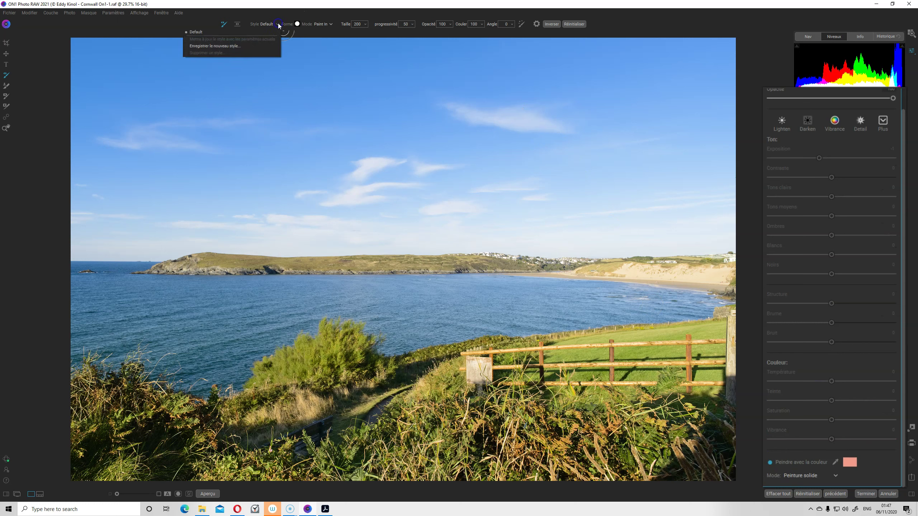
{"action": "left_click", "coordinate": [290, 25]}
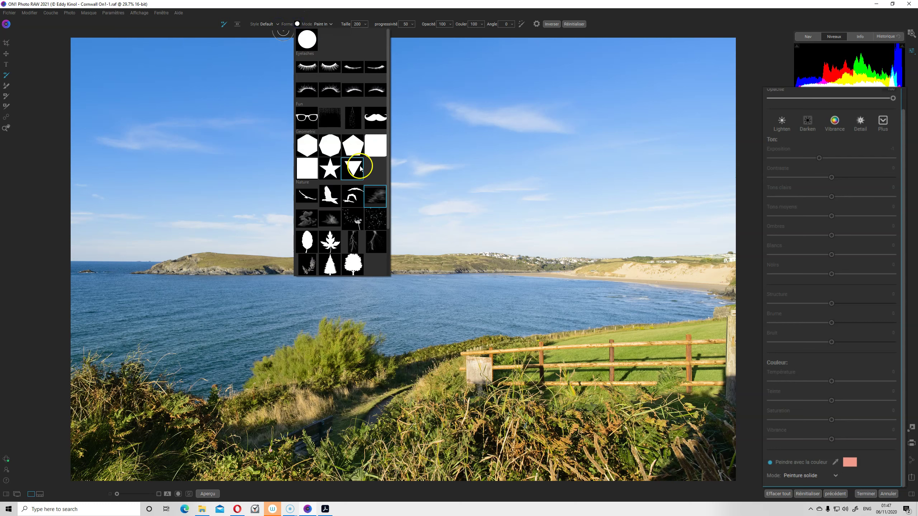
{"action": "scroll", "coordinate": [361, 168], "scroll_direction": "down", "scroll_amount": 2}
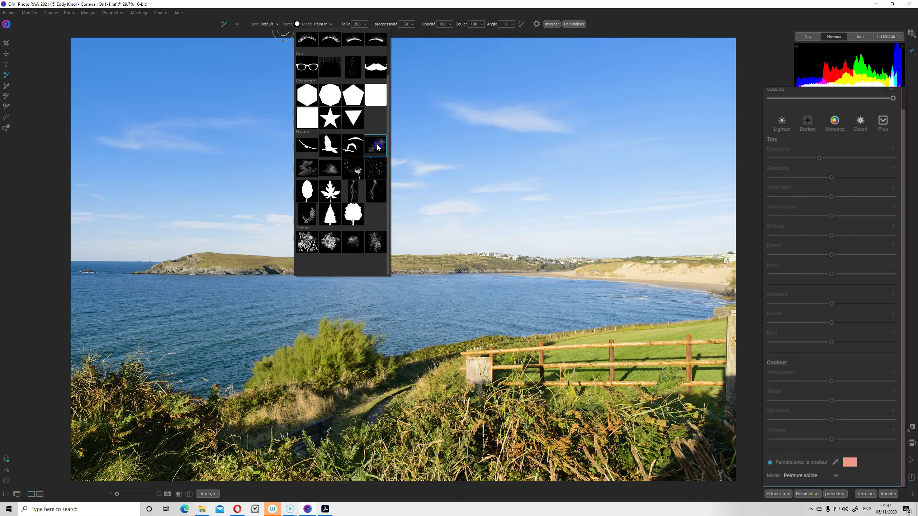
{"action": "left_click", "coordinate": [601, 15]}
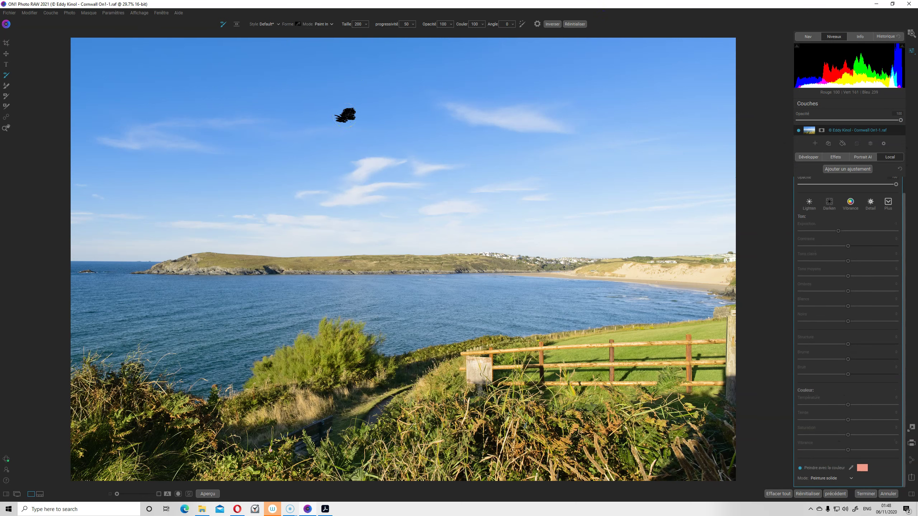
Make the brush edge fully hard, test-paint the shape and enlarge the brush to 1200
{"action": "left_click", "coordinate": [411, 24]}
{"action": "left_click_drag", "start_coordinate": [393, 31], "coordinate": [362, 34]}
{"action": "left_click", "coordinate": [351, 132]}
{"action": "left_click", "coordinate": [386, 90]}
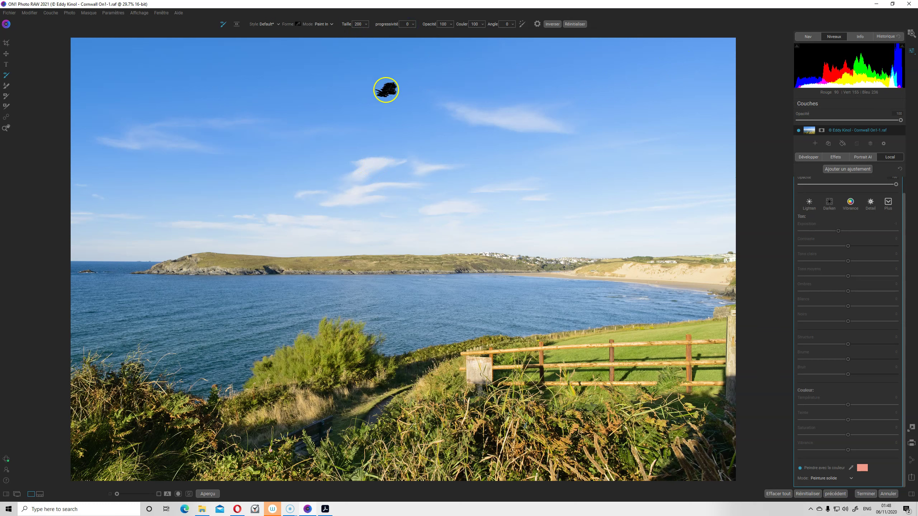
{"action": "scroll", "coordinate": [386, 90], "scroll_direction": "up", "scroll_amount": 3}
{"action": "scroll", "coordinate": [386, 90], "scroll_direction": "up", "scroll_amount": 3}
{"action": "scroll", "coordinate": [385, 90], "scroll_direction": "up", "scroll_amount": 3}
{"action": "scroll", "coordinate": [386, 90], "scroll_direction": "up", "scroll_amount": 4}
{"action": "scroll", "coordinate": [386, 94], "scroll_direction": "down", "scroll_amount": 5}
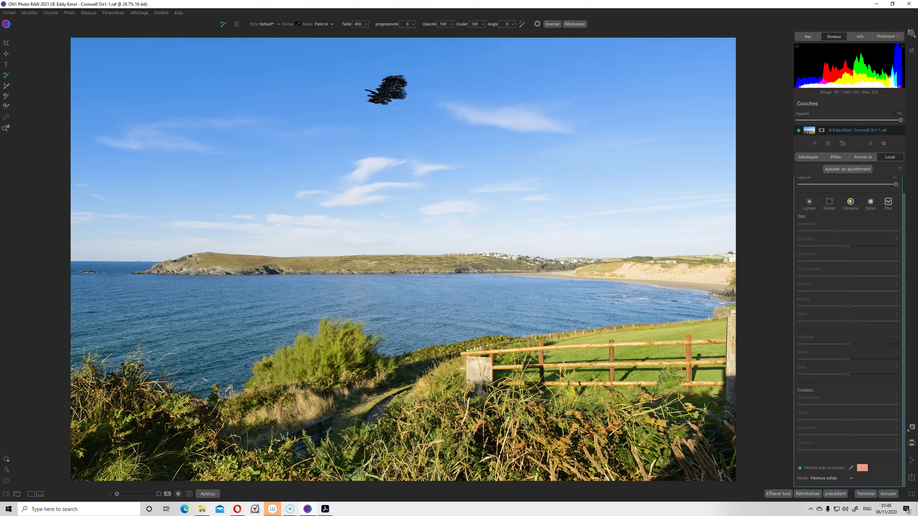
{"action": "scroll", "coordinate": [386, 90], "scroll_direction": "up", "scroll_amount": 2}
{"action": "scroll", "coordinate": [386, 90], "scroll_direction": "up", "scroll_amount": 4}
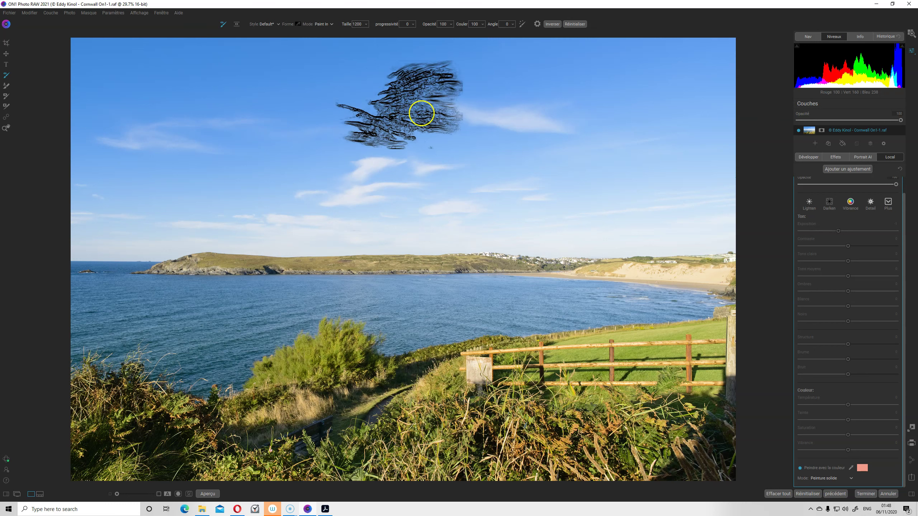
Set the brush angle to 20 and paint a pink cloud in the upper-left sky
{"action": "left_click", "coordinate": [510, 25]}
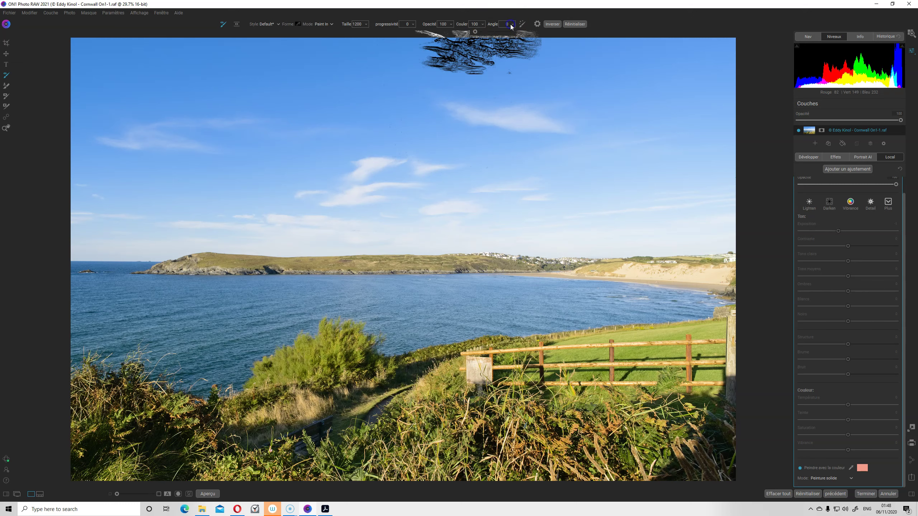
{"action": "left_click_drag", "start_coordinate": [480, 31], "coordinate": [466, 34]}
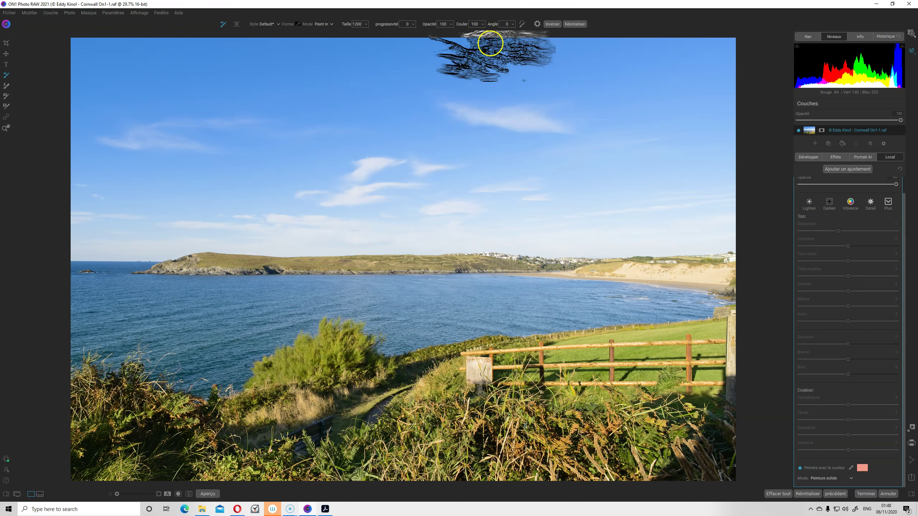
{"action": "left_click", "coordinate": [636, 20]}
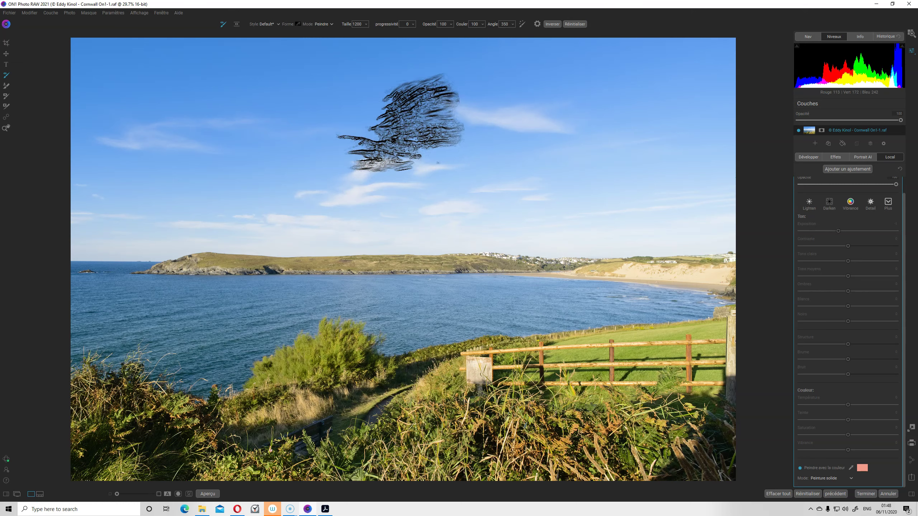
{"action": "scroll", "coordinate": [431, 169], "scroll_direction": "down", "scroll_amount": 6}
{"action": "scroll", "coordinate": [408, 123], "scroll_direction": "up", "scroll_amount": 6}
{"action": "scroll", "coordinate": [409, 123], "scroll_direction": "down", "scroll_amount": 6}
{"action": "scroll", "coordinate": [405, 123], "scroll_direction": "up", "scroll_amount": 3}
{"action": "scroll", "coordinate": [403, 123], "scroll_direction": "up", "scroll_amount": 5}
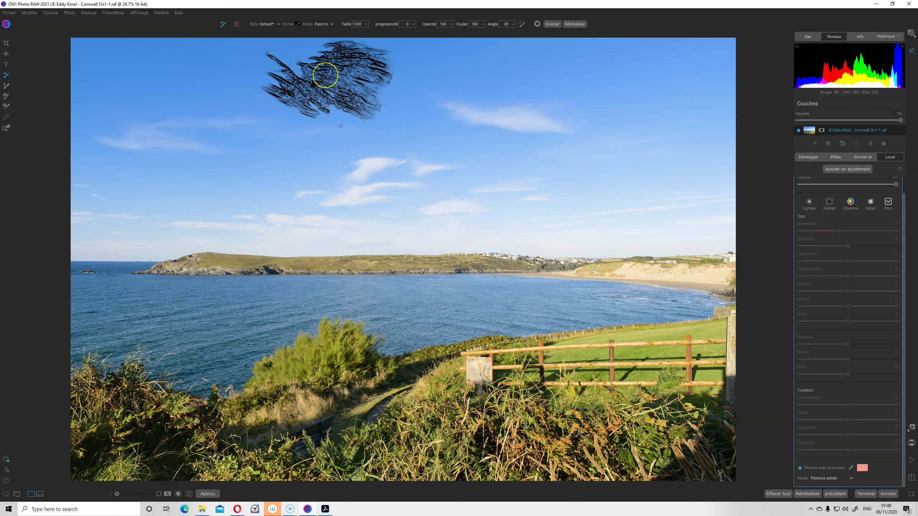
{"action": "left_click", "coordinate": [326, 76]}
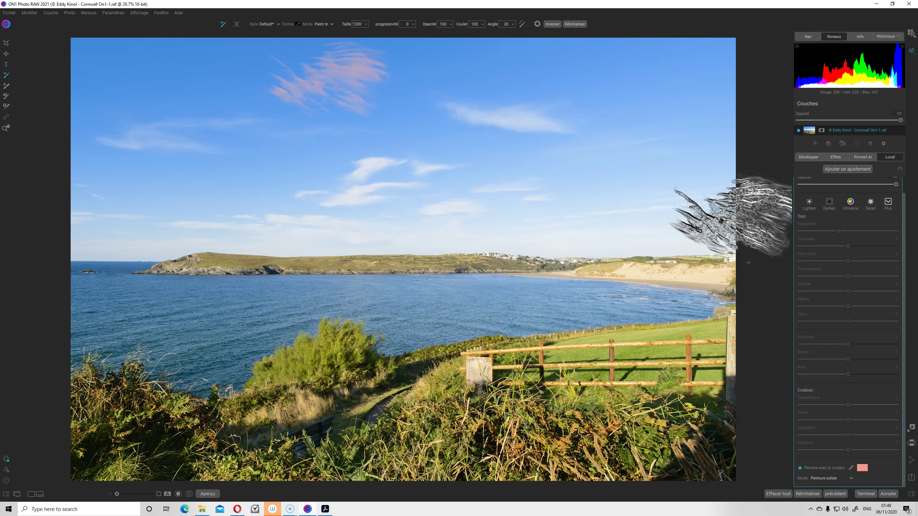
Undo the pink cloud and paint an upper-left sky patch in sampled sky blue
{"action": "key", "text": "ctrl+z"}
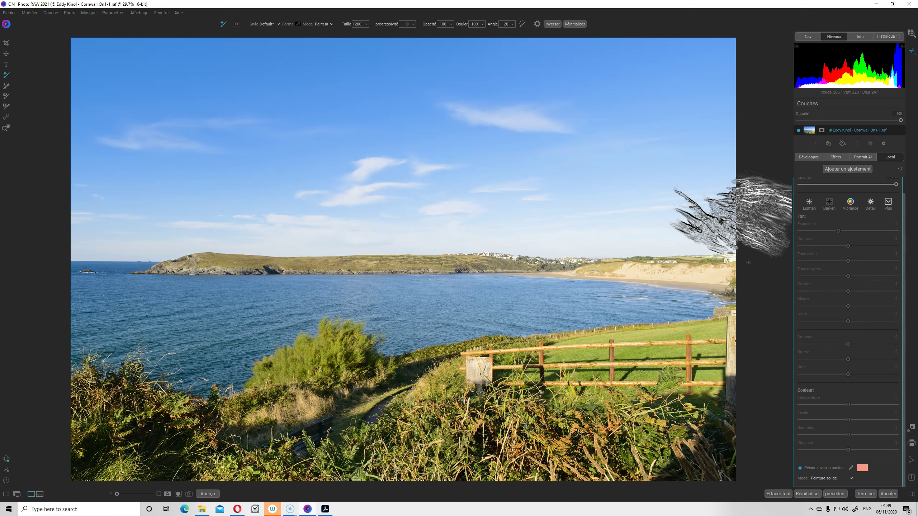
{"action": "left_click", "coordinate": [851, 467]}
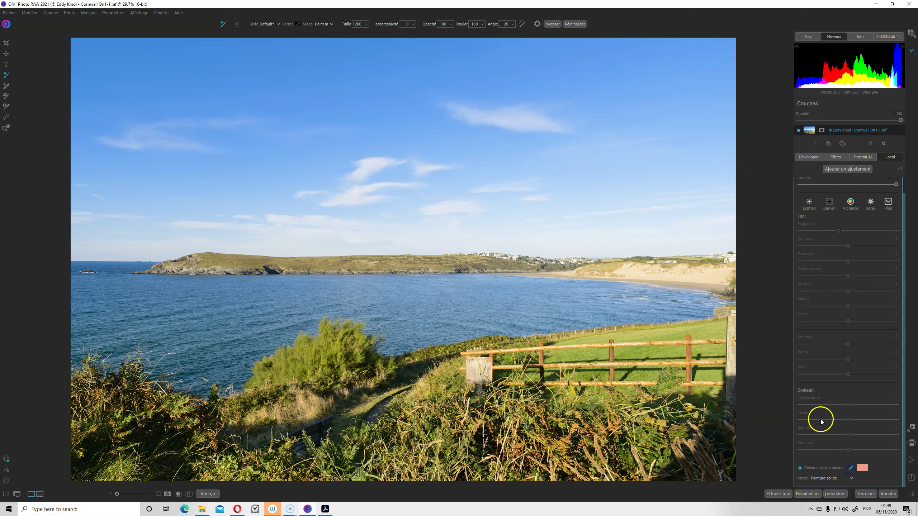
{"action": "left_click", "coordinate": [517, 118]}
{"action": "left_click_drag", "start_coordinate": [300, 72], "coordinate": [326, 79]}
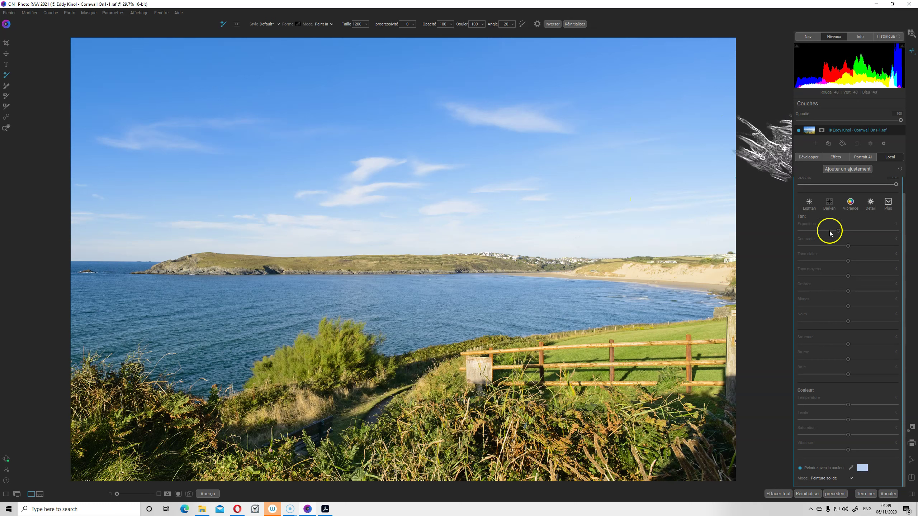
Switch the paint mode to Classique, repaint the patch and shrink the brush to 700
{"action": "left_click", "coordinate": [843, 478]}
{"action": "left_click", "coordinate": [843, 479]}
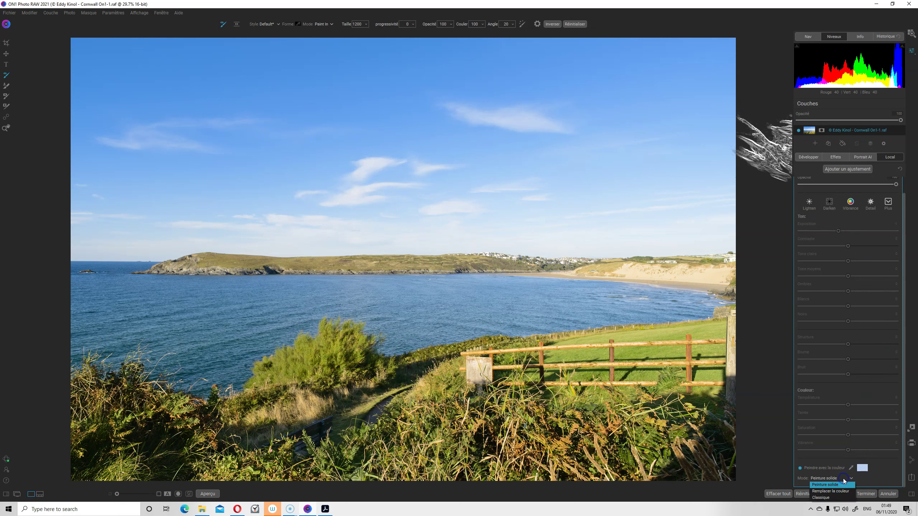
{"action": "left_click", "coordinate": [829, 499]}
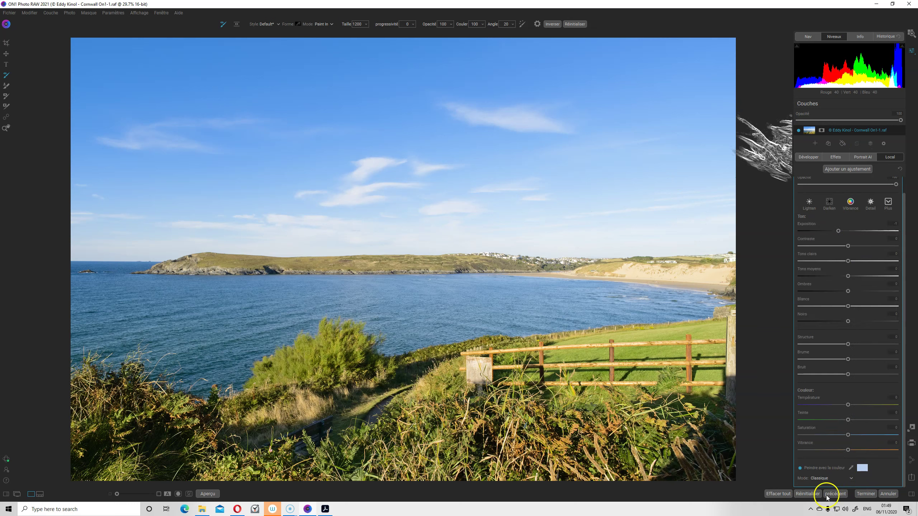
{"action": "mouse_move", "coordinate": [380, 104]}
{"action": "left_mouse_down"}
{"action": "mouse_move", "coordinate": [313, 90]}
{"action": "mouse_move", "coordinate": [317, 82]}
{"action": "left_mouse_up"}
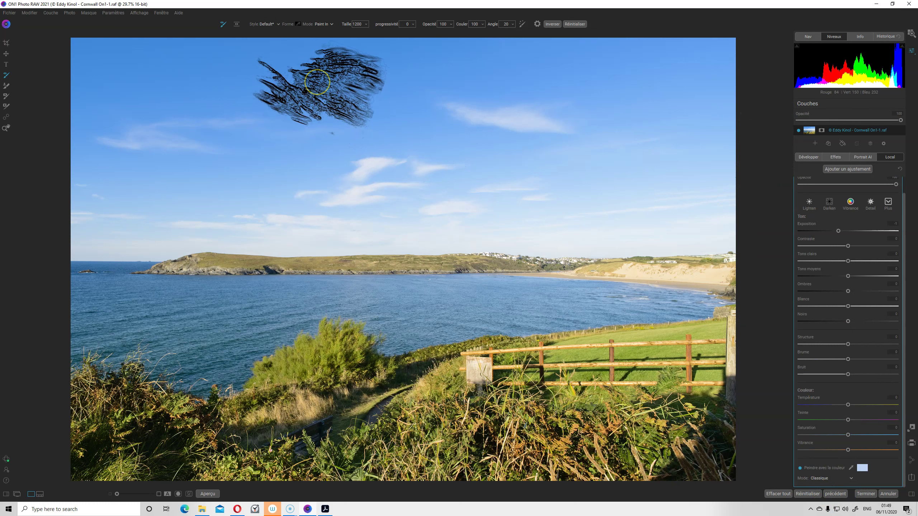
{"action": "key", "text": "bracketleft"}
{"action": "key", "text": "bracketleft"}
{"action": "key", "text": "bracketleft"}
{"action": "key", "text": "bracketleft"}
{"action": "key", "text": "bracketleft"}
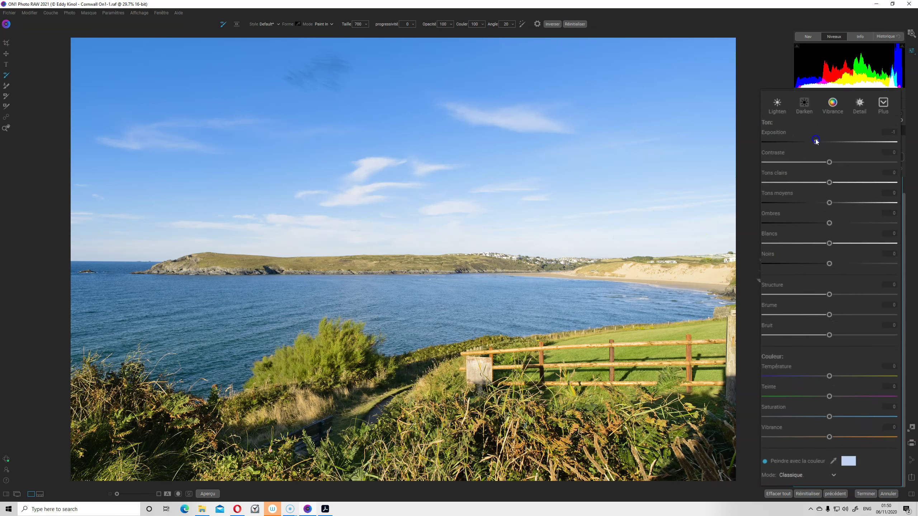
Brighten the patch; set temperature 22, tint 25, midtones 27, highlights -61 and shadows 7
{"action": "mouse_move", "coordinate": [816, 141]}
{"action": "left_mouse_down"}
{"action": "mouse_move", "coordinate": [817, 115]}
{"action": "mouse_move", "coordinate": [853, 108]}
{"action": "left_mouse_up"}
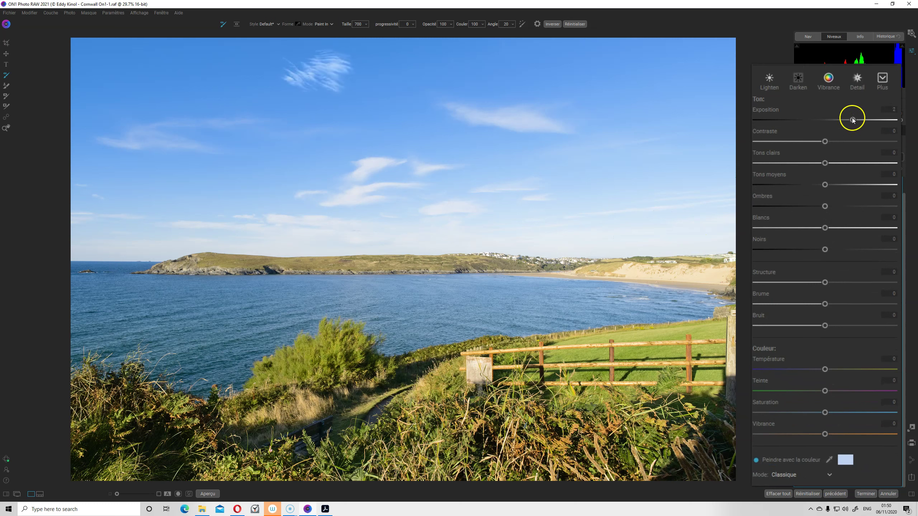
{"action": "mouse_move", "coordinate": [853, 116]}
{"action": "left_mouse_down"}
{"action": "mouse_move", "coordinate": [870, 118]}
{"action": "mouse_move", "coordinate": [852, 121]}
{"action": "left_mouse_up"}
{"action": "left_click", "coordinate": [825, 368]}
{"action": "left_click", "coordinate": [826, 391]}
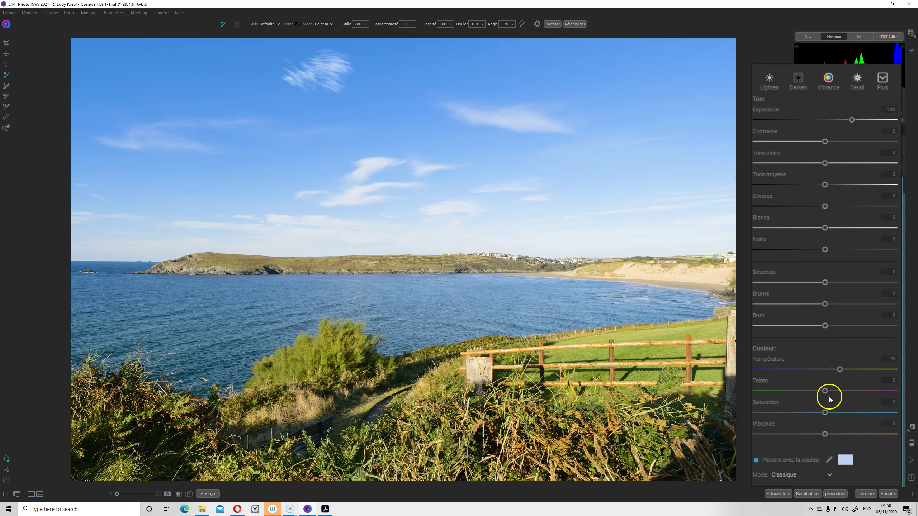
{"action": "left_click_drag", "start_coordinate": [826, 391], "coordinate": [842, 392]}
{"action": "left_click_drag", "start_coordinate": [823, 185], "coordinate": [812, 185]}
{"action": "left_click_drag", "start_coordinate": [825, 163], "coordinate": [783, 163]}
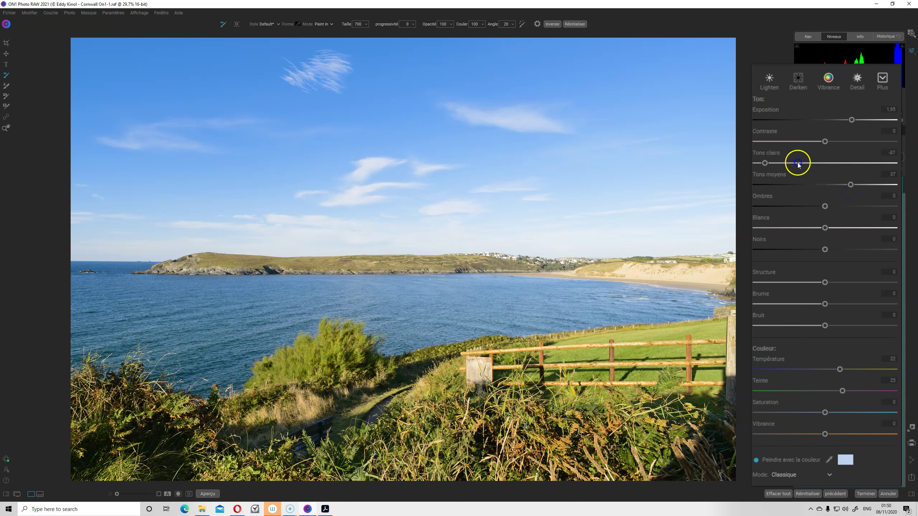
{"action": "left_click", "coordinate": [825, 206]}
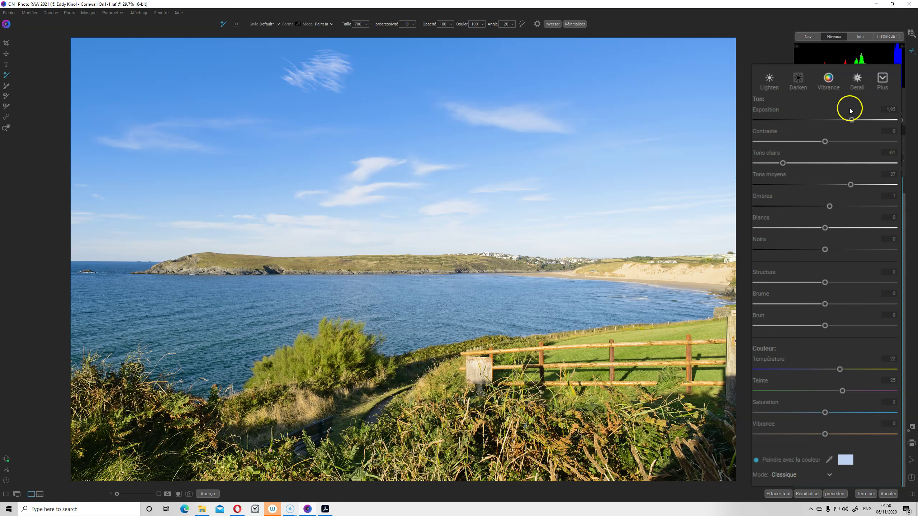
Set vibrance 19 and saturation 28, settle exposure at 0.6, and lower the contrast
{"action": "left_click", "coordinate": [850, 120]}
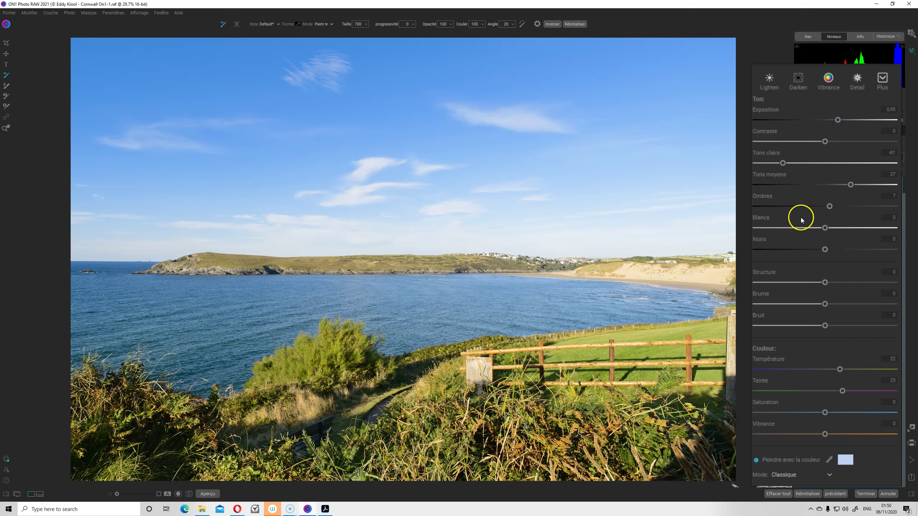
{"action": "left_click_drag", "start_coordinate": [824, 433], "coordinate": [823, 433]}
{"action": "left_click_drag", "start_coordinate": [825, 412], "coordinate": [843, 413]}
{"action": "left_click_drag", "start_coordinate": [839, 121], "coordinate": [828, 119]}
{"action": "left_click_drag", "start_coordinate": [839, 119], "coordinate": [837, 119]}
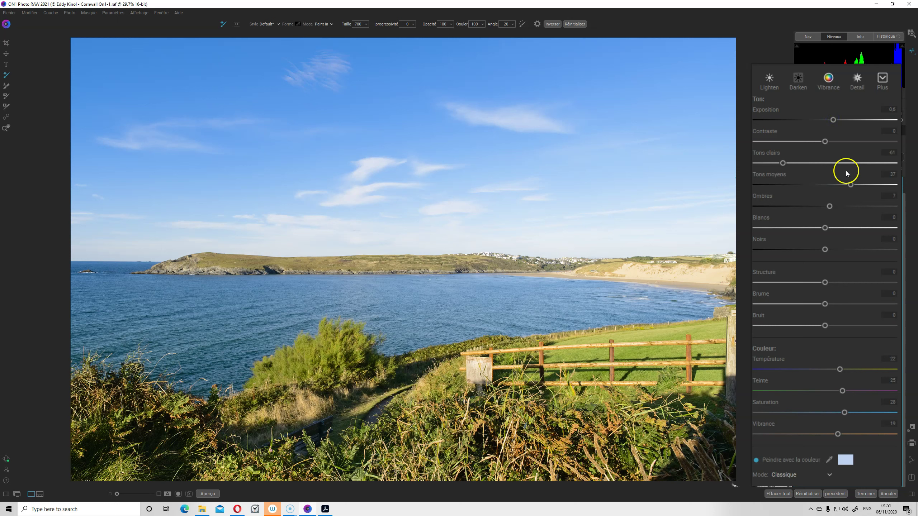
{"action": "left_click_drag", "start_coordinate": [825, 141], "coordinate": [823, 141]}
Add a new colour-paint local adjustment loaded with sky blue sampled from the photo
{"action": "left_click", "coordinate": [833, 119]}
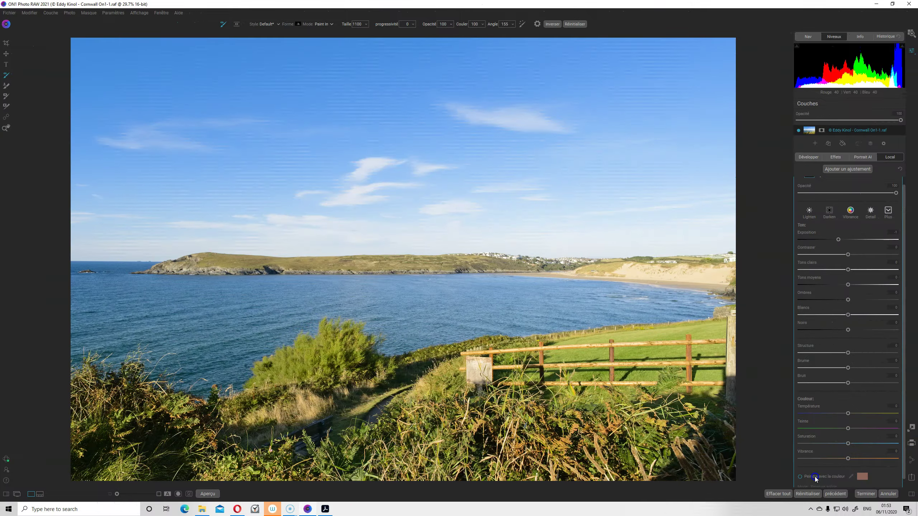
{"action": "left_click", "coordinate": [815, 478]}
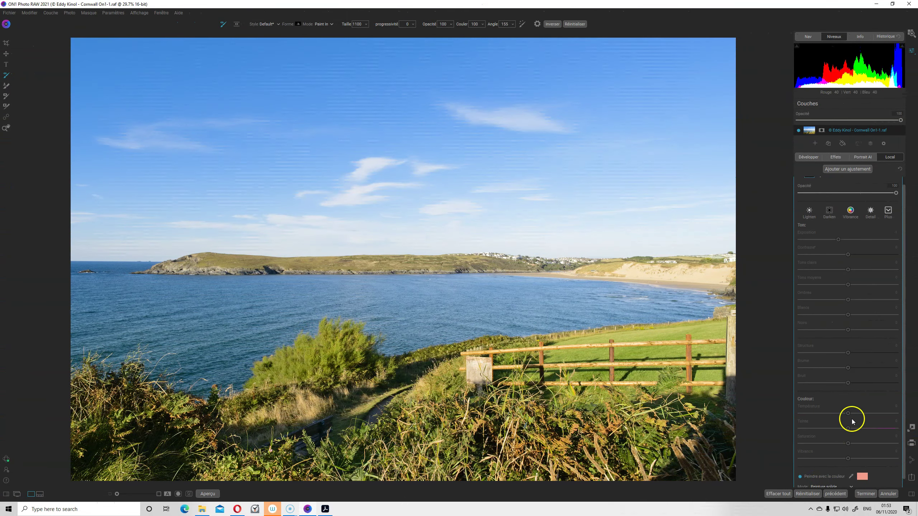
{"action": "left_click", "coordinate": [847, 477]}
{"action": "left_click", "coordinate": [517, 120]}
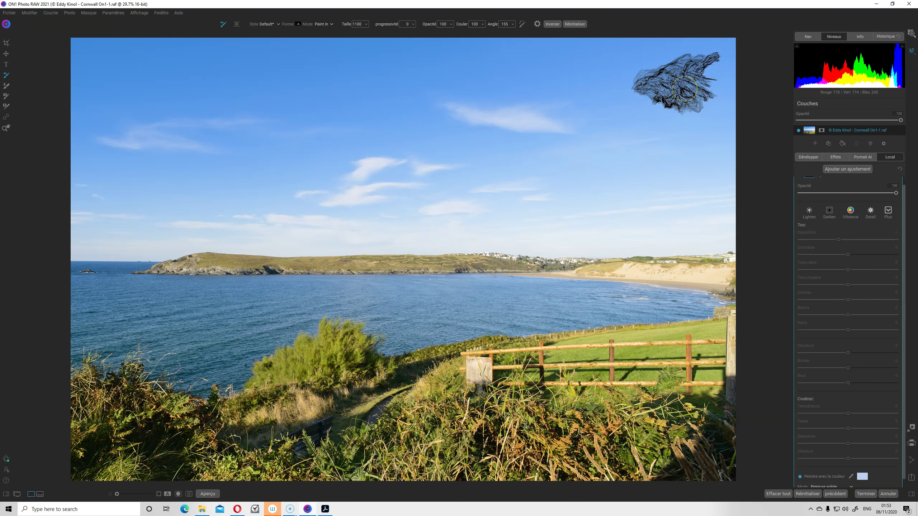
Paint the upper-right patch in Classique mode at exposure 0.55 and temperature 12, then return to Développer
{"action": "left_click", "coordinate": [676, 84]}
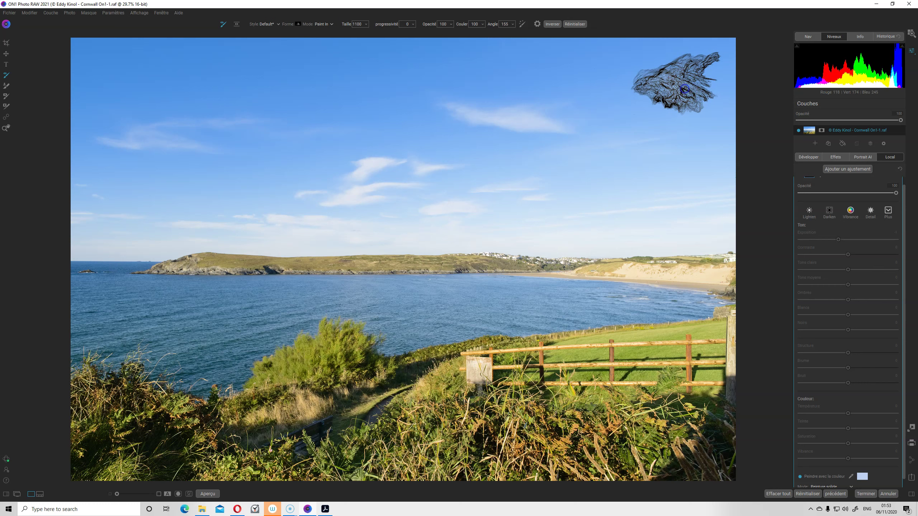
{"action": "left_click", "coordinate": [828, 486]}
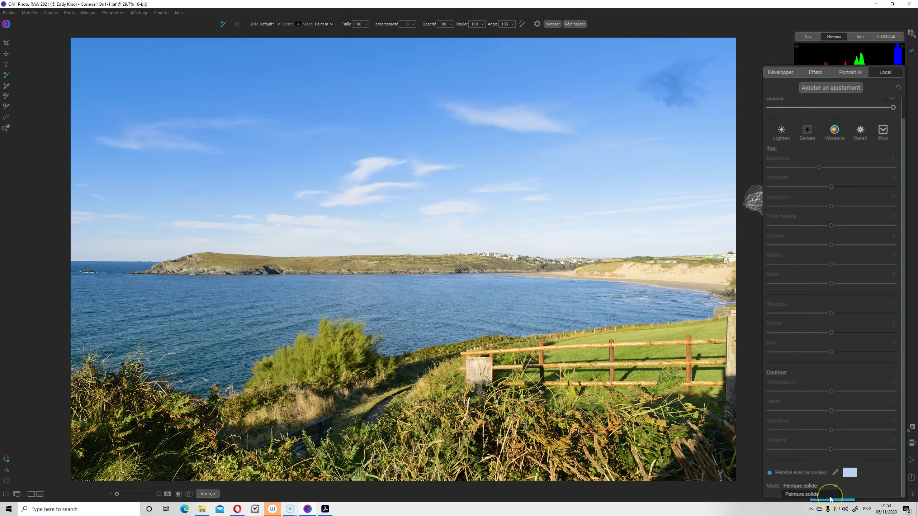
{"action": "left_click", "coordinate": [830, 500]}
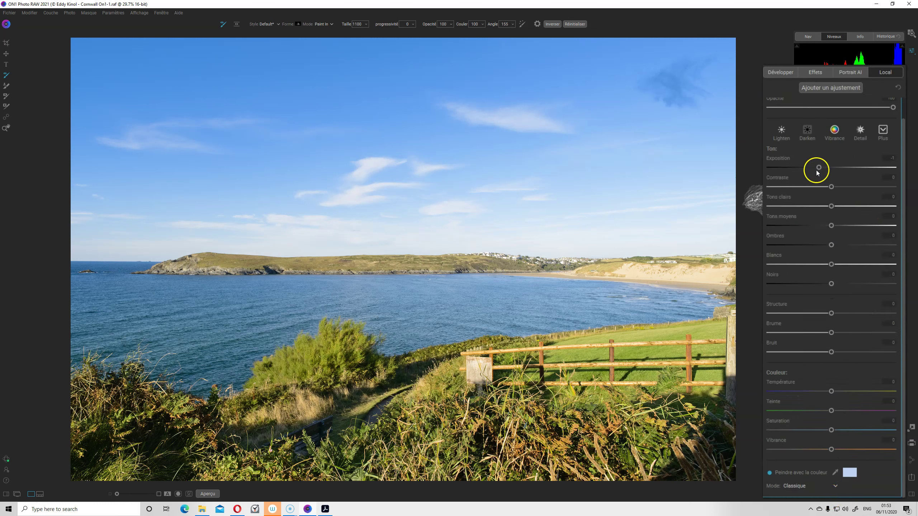
{"action": "left_click_drag", "start_coordinate": [819, 168], "coordinate": [842, 168]}
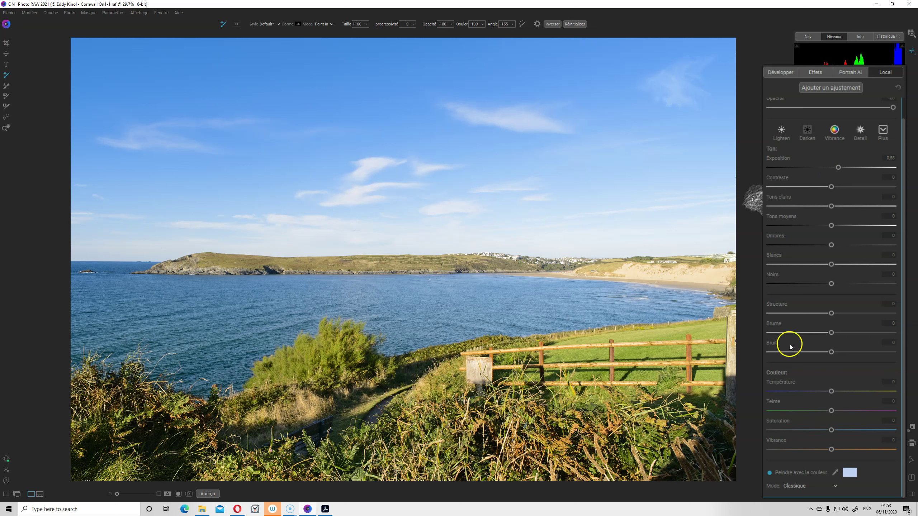
{"action": "left_click_drag", "start_coordinate": [833, 390], "coordinate": [835, 388]}
{"action": "key", "text": "ctrl+l"}
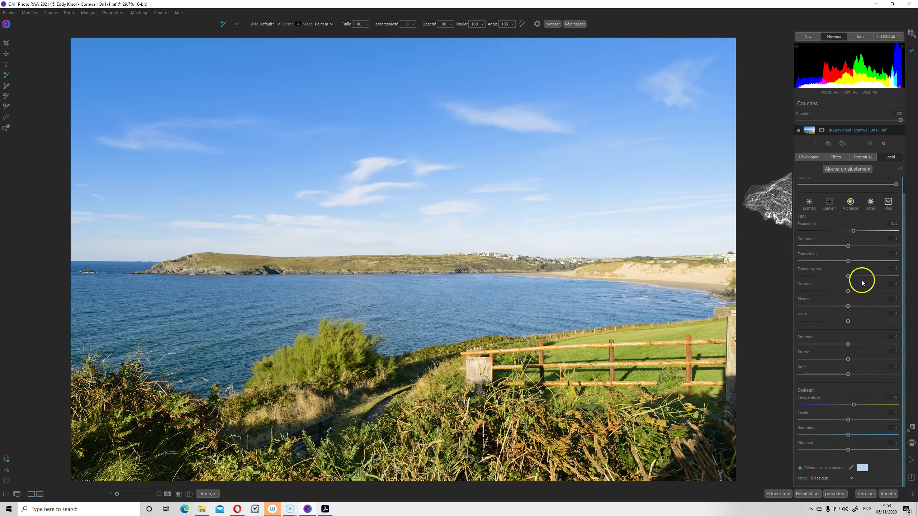
{"action": "left_click", "coordinate": [805, 159]}
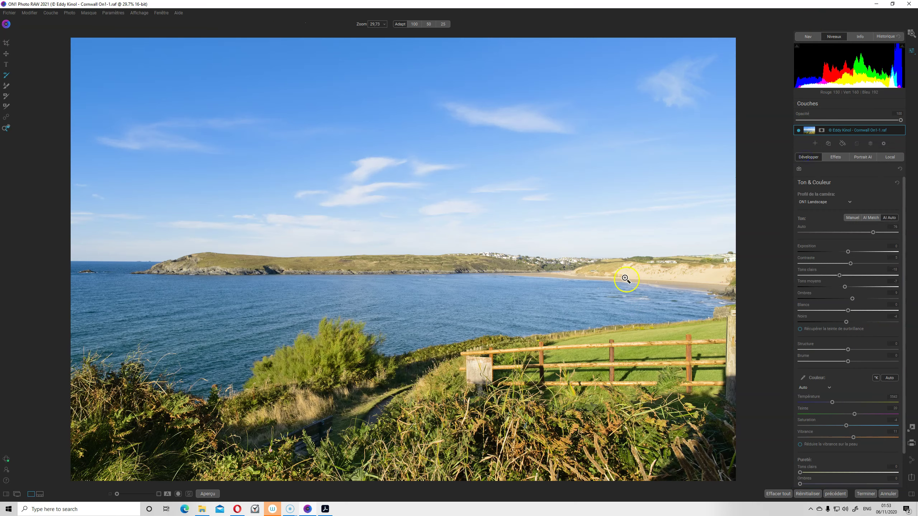
Apply the Vivid Landscape VL8 preset to the bay photo and begin fading its strength
{"action": "left_click", "coordinate": [6, 494]}
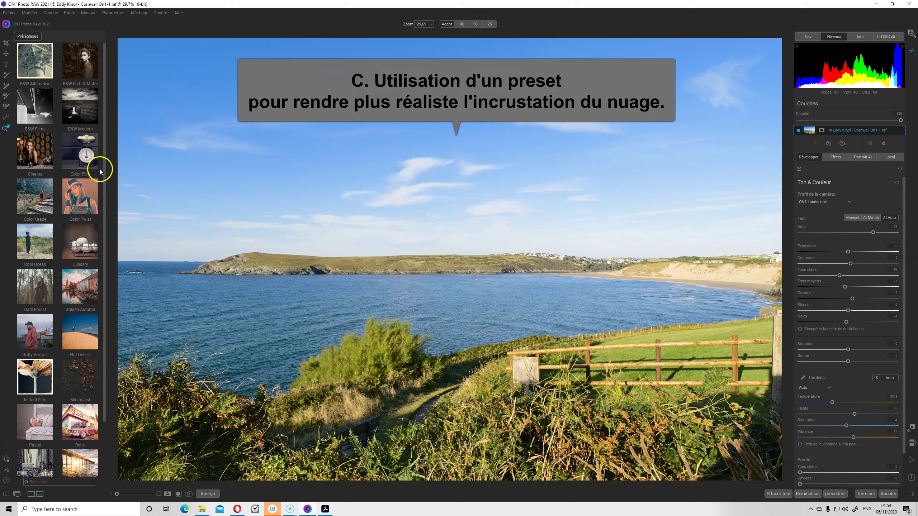
{"action": "scroll", "coordinate": [98, 174], "scroll_direction": "down", "scroll_amount": 3}
{"action": "left_click", "coordinate": [28, 458]}
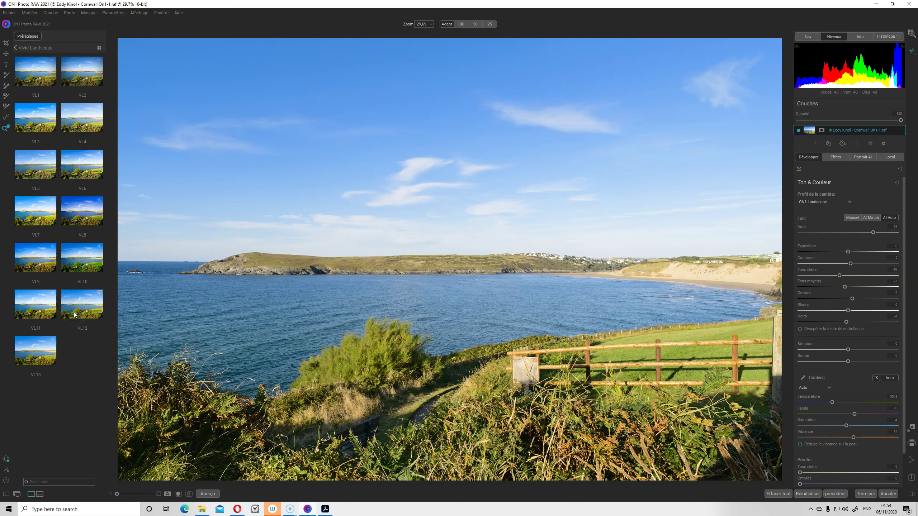
{"action": "mouse_move", "coordinate": [82, 211]}
{"action": "left_click", "coordinate": [83, 211]}
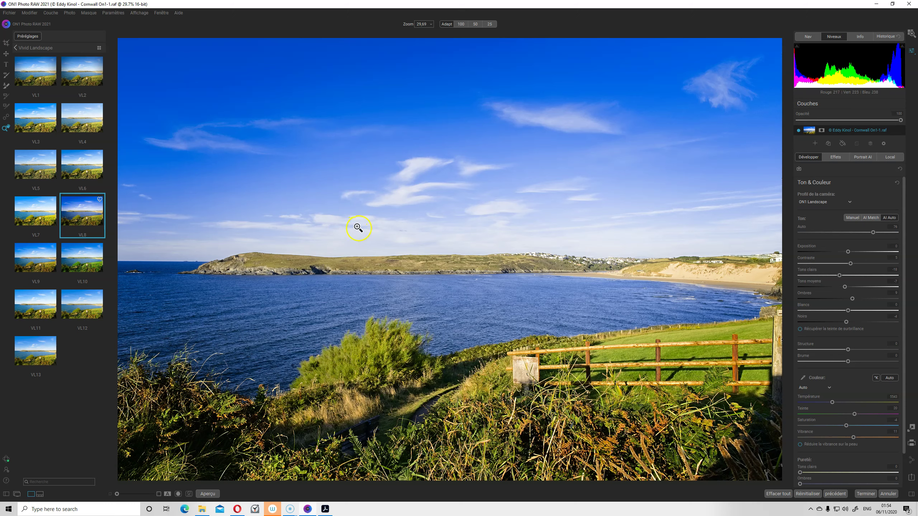
{"action": "mouse_move", "coordinate": [99, 216]}
{"action": "left_mouse_down"}
{"action": "mouse_move", "coordinate": [42, 217]}
{"action": "mouse_move", "coordinate": [121, 216]}
{"action": "left_mouse_up"}
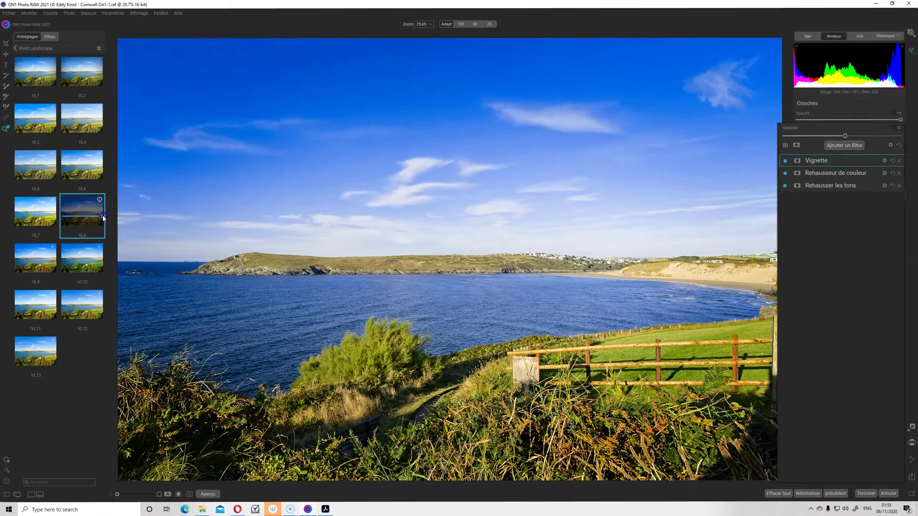
Fade VL8 further for a lighter, less saturated bay, briefly checking Rehausseur de couleur
{"action": "left_click_drag", "start_coordinate": [101, 216], "coordinate": [85, 216]}
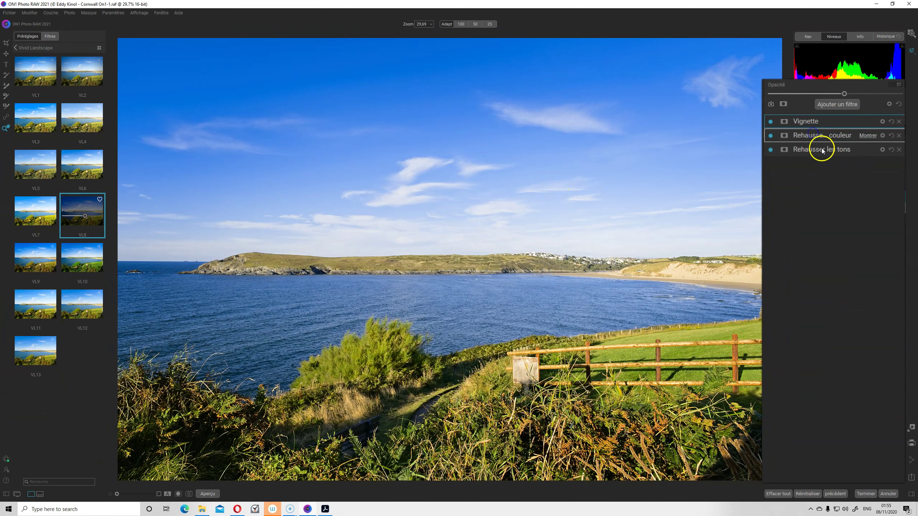
{"action": "left_click", "coordinate": [817, 136]}
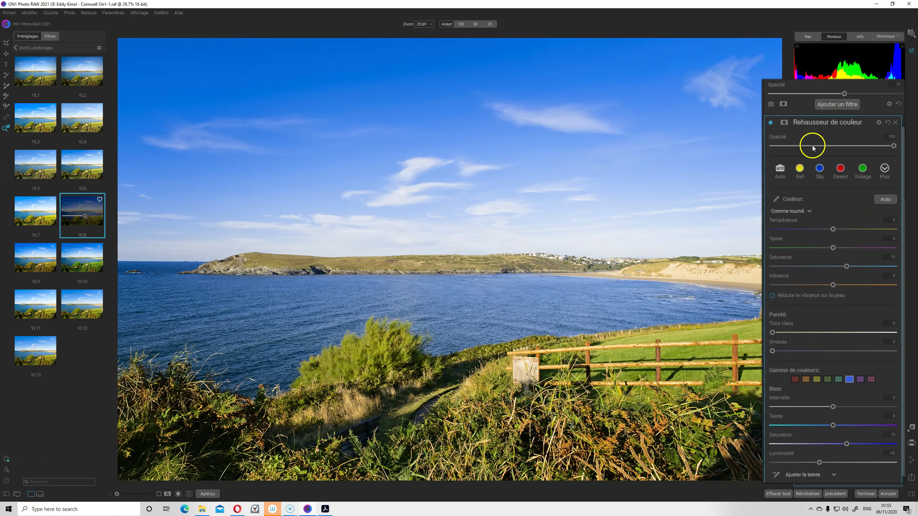
{"action": "left_click", "coordinate": [815, 125]}
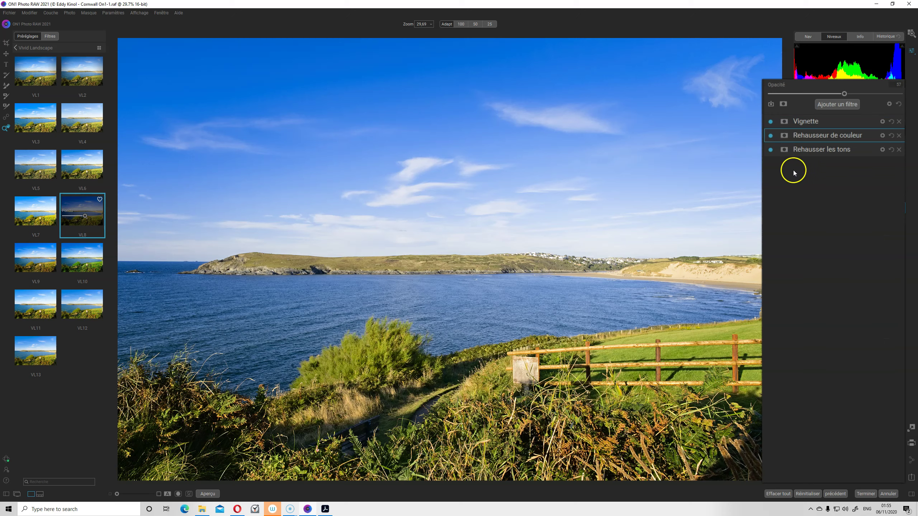
{"action": "left_click_drag", "start_coordinate": [89, 216], "coordinate": [82, 216]}
{"action": "left_click_drag", "start_coordinate": [84, 216], "coordinate": [64, 217]}
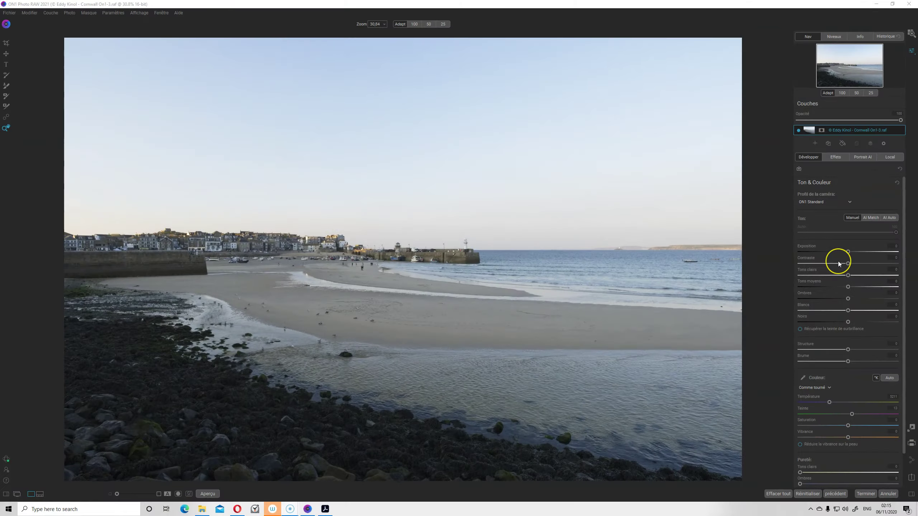
Switch the camera profile to Caméra Pro Neg Std and raise the midtones
{"action": "left_click", "coordinate": [850, 201]}
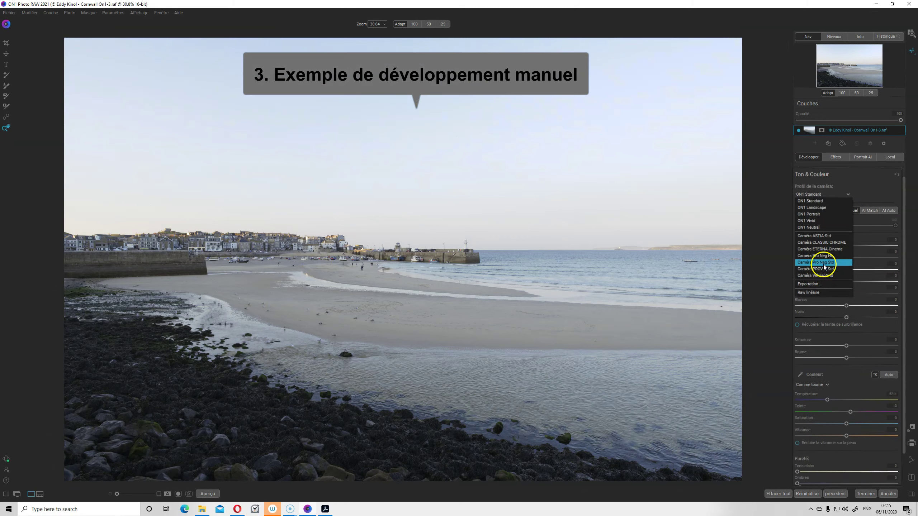
{"action": "left_click", "coordinate": [819, 268]}
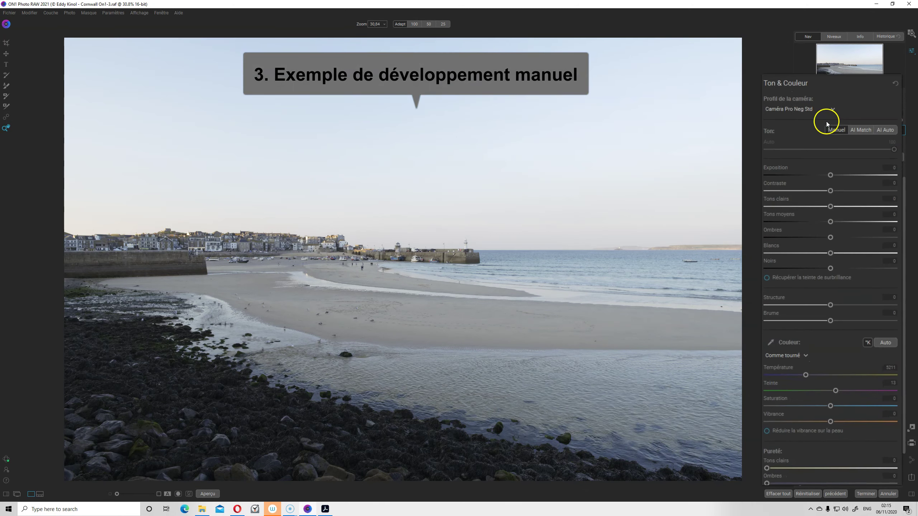
{"action": "left_click", "coordinate": [831, 221]}
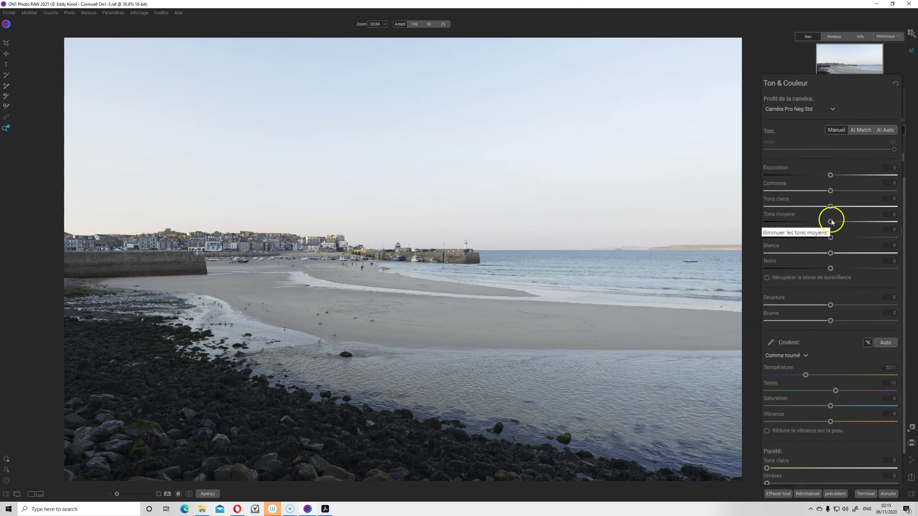
{"action": "mouse_move", "coordinate": [831, 222]}
{"action": "left_mouse_down"}
{"action": "mouse_move", "coordinate": [847, 221]}
{"action": "mouse_move", "coordinate": [840, 236]}
{"action": "left_mouse_up"}
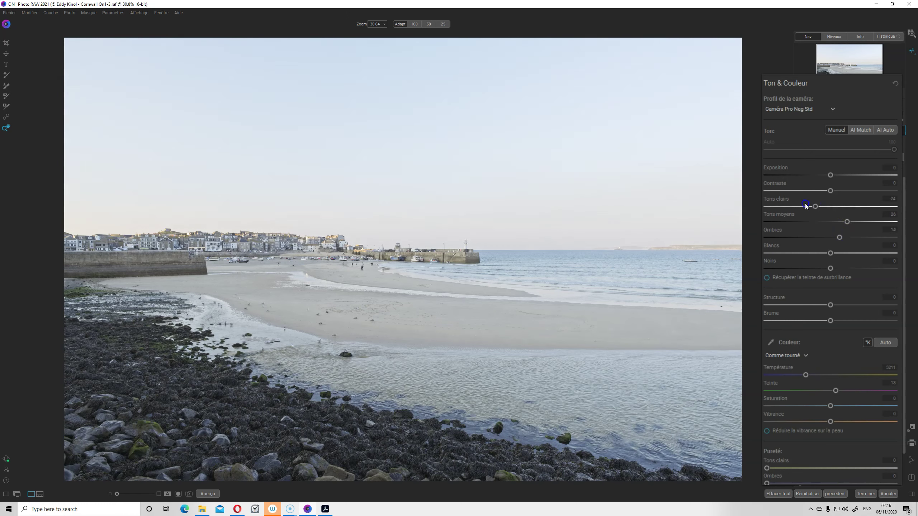
Set highlights to -54, blacks to -10 and haze to -57, then compare with the original
{"action": "left_click_drag", "start_coordinate": [806, 206], "coordinate": [797, 205]}
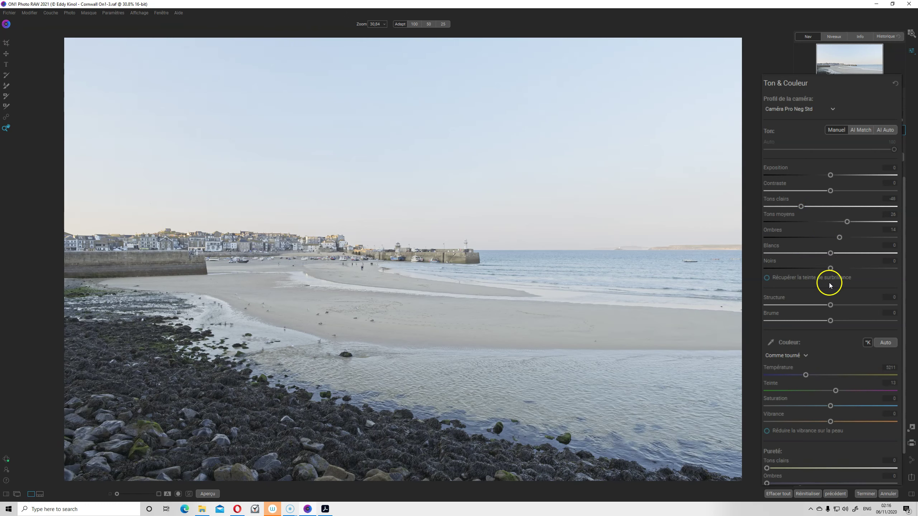
{"action": "left_click_drag", "start_coordinate": [830, 268], "coordinate": [823, 268]}
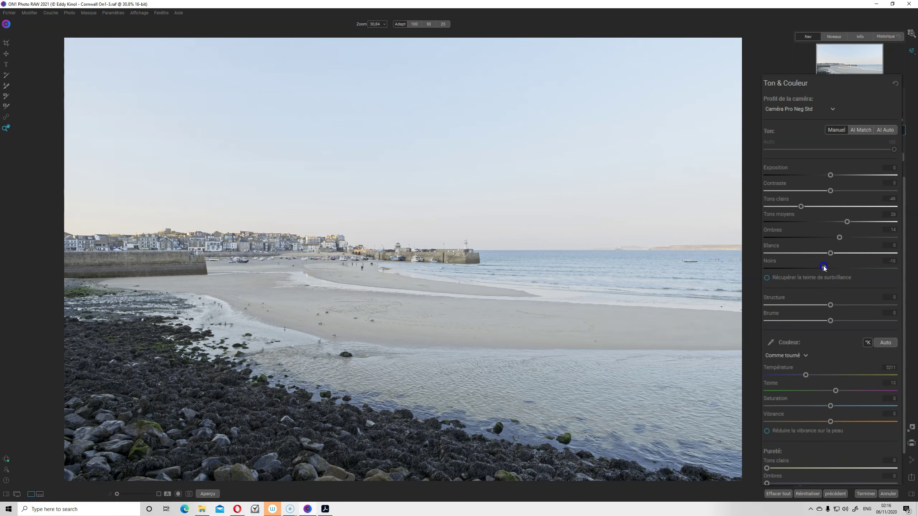
{"action": "left_click", "coordinate": [834, 36]}
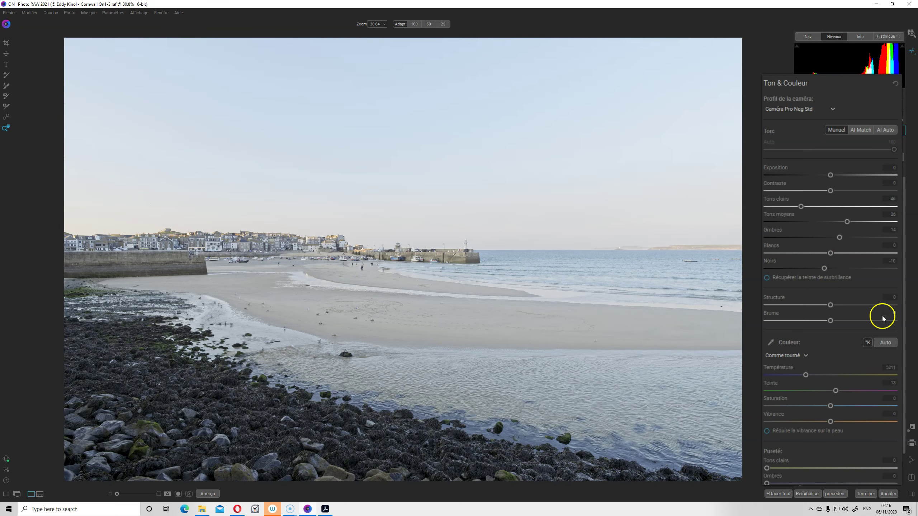
{"action": "left_click_drag", "start_coordinate": [830, 321], "coordinate": [794, 321]}
{"action": "mouse_move", "coordinate": [809, 207]}
{"action": "left_mouse_down"}
{"action": "mouse_move", "coordinate": [797, 207]}
{"action": "mouse_move", "coordinate": [838, 191]}
{"action": "left_mouse_up"}
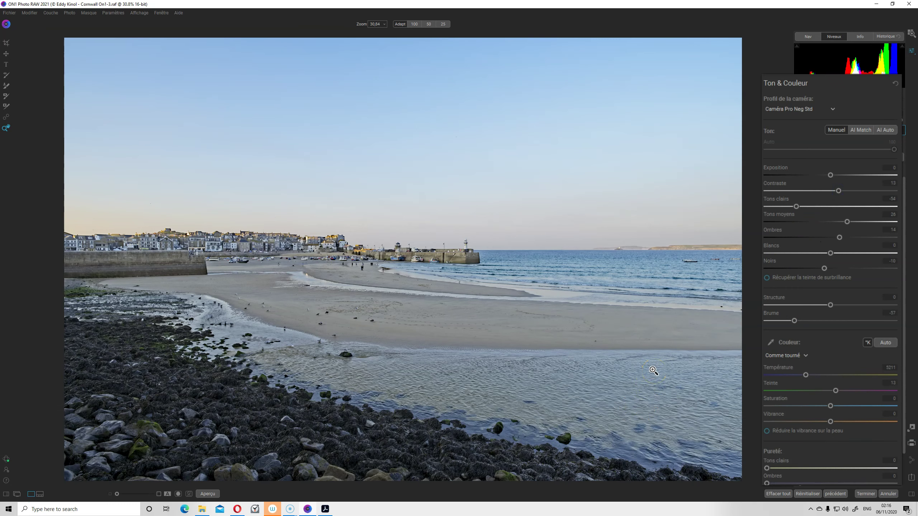
{"action": "key", "text": "ctrl+p"}
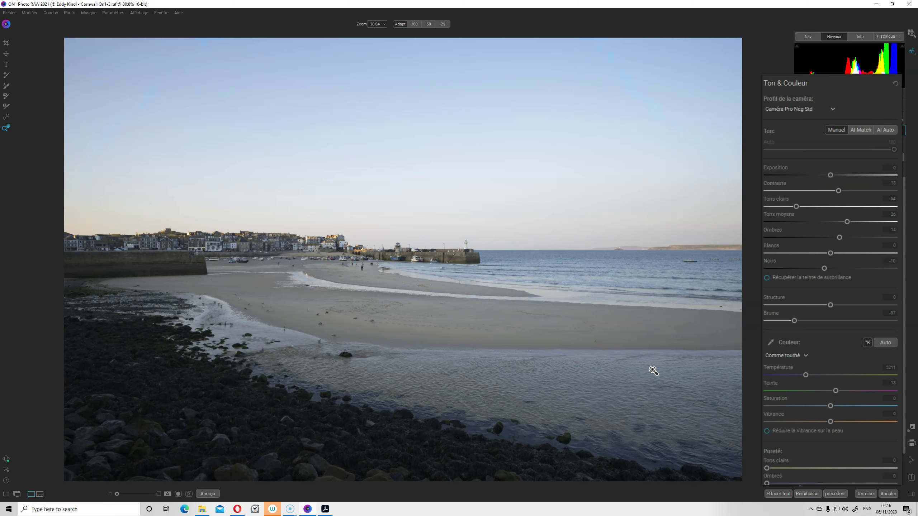
Warm the white balance by sampling a neutral spot with the Couleur eyedropper
{"action": "key", "text": "ctrl+p"}
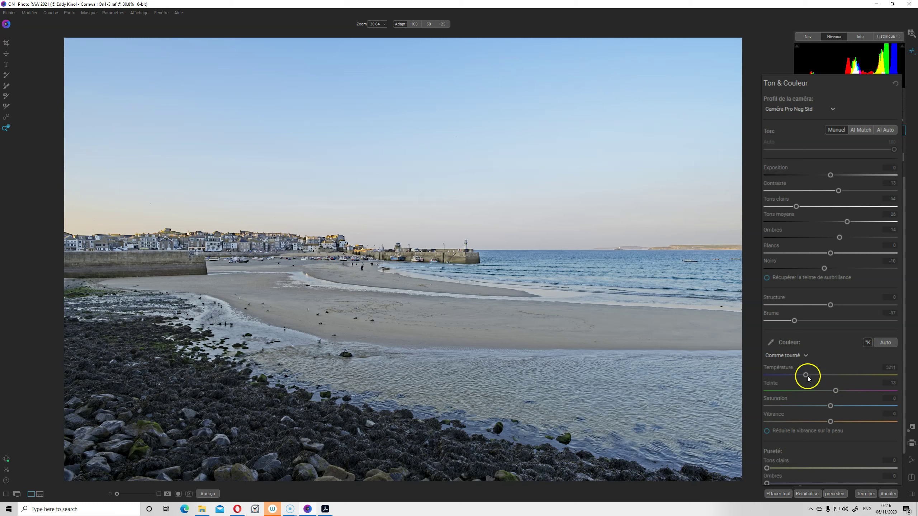
{"action": "left_click", "coordinate": [770, 342]}
{"action": "left_click", "coordinate": [328, 287]}
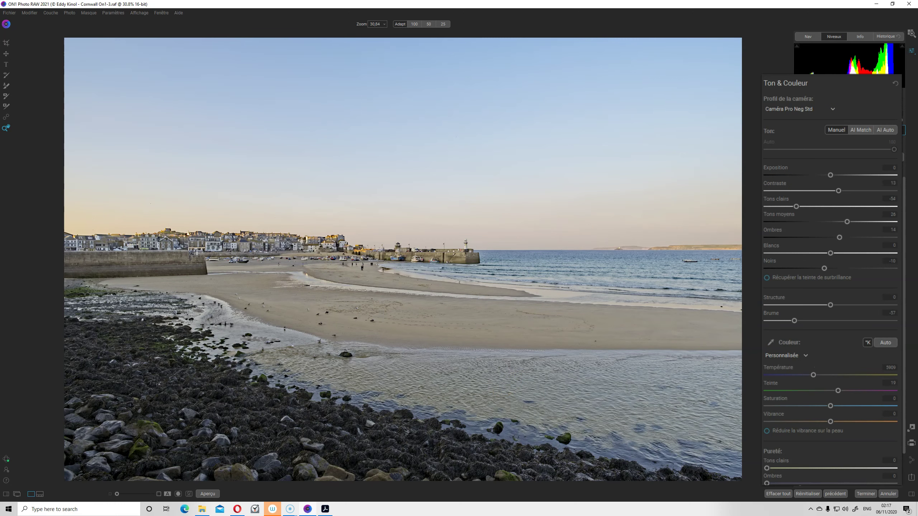
{"action": "scroll", "coordinate": [824, 369], "scroll_direction": "down", "scroll_amount": 2}
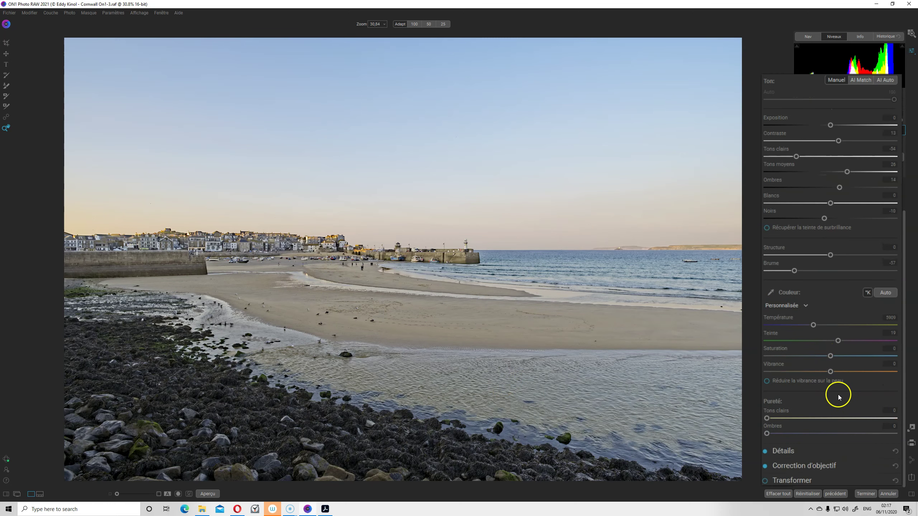
{"action": "scroll", "coordinate": [820, 389], "scroll_direction": "up", "scroll_amount": 2}
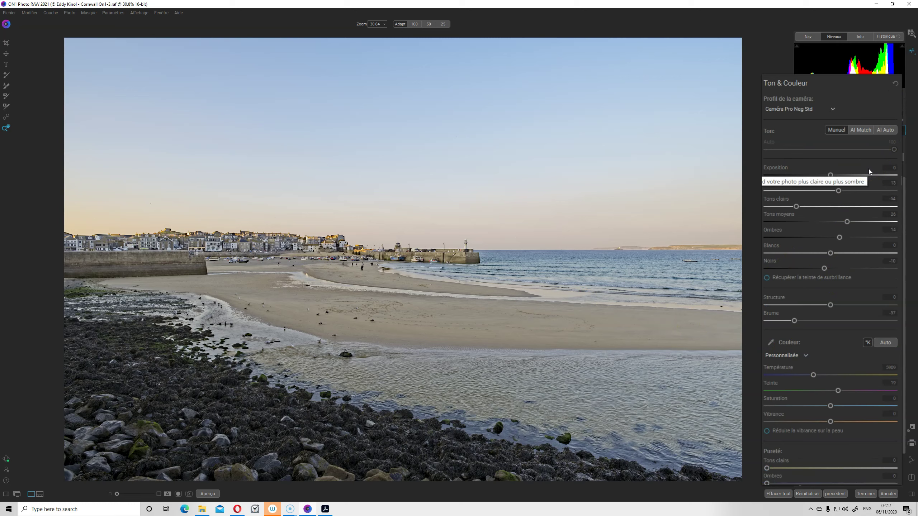
Compare against the original, then reset all Ton & Couleur settings to defaults
{"action": "key", "text": "ctrl+p"}
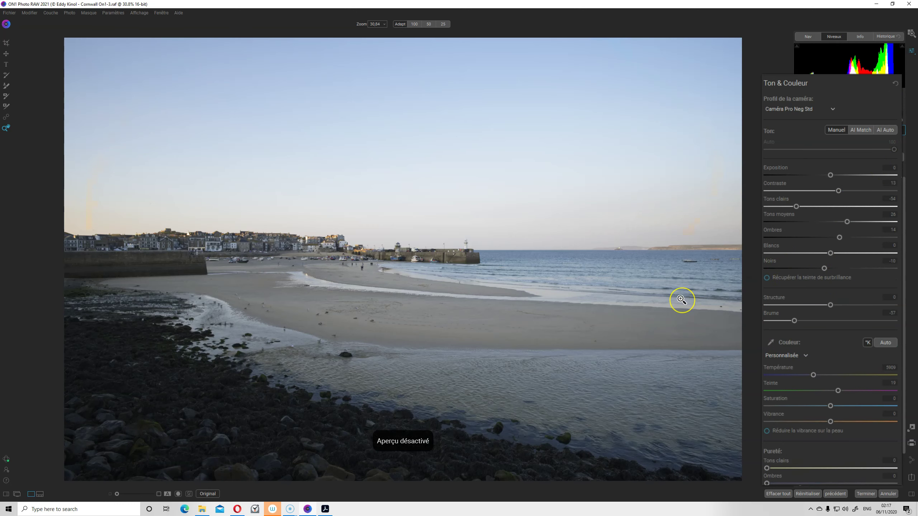
{"action": "key", "text": "ctrl+p"}
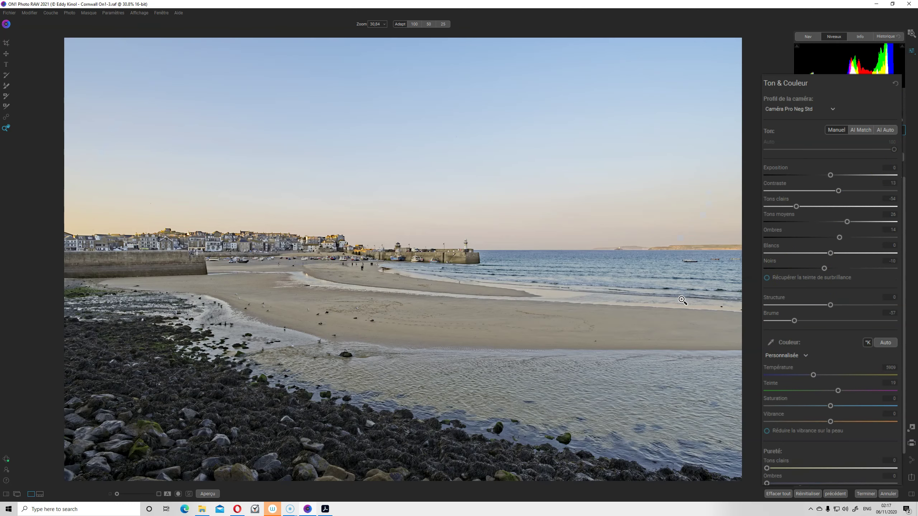
{"action": "left_click", "coordinate": [895, 84]}
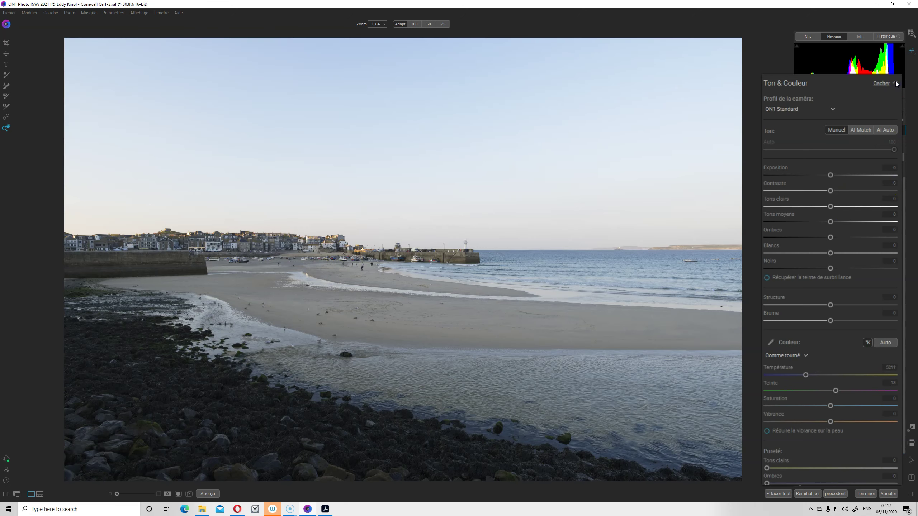
Apply AI Auto on the Caméra Pro Neg Std profile, then set midtones 13 and contrast 22
{"action": "left_click", "coordinate": [830, 107]}
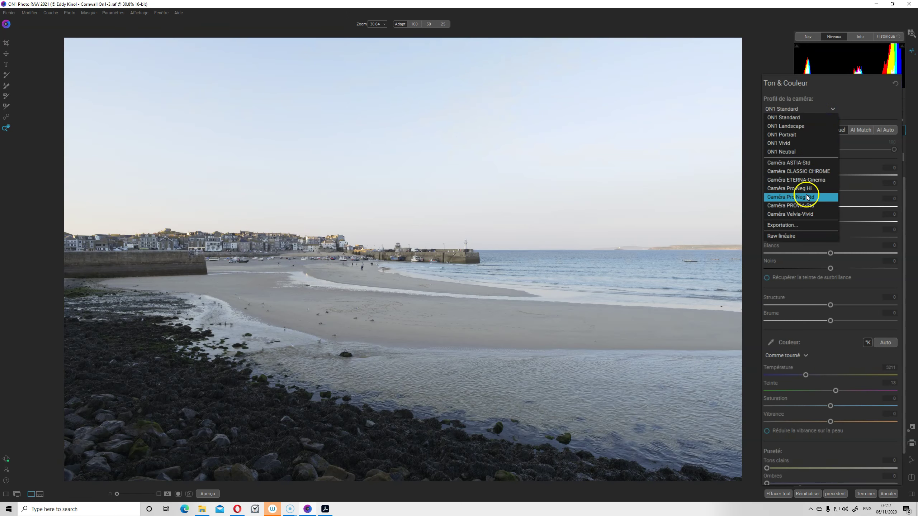
{"action": "left_click", "coordinate": [807, 198]}
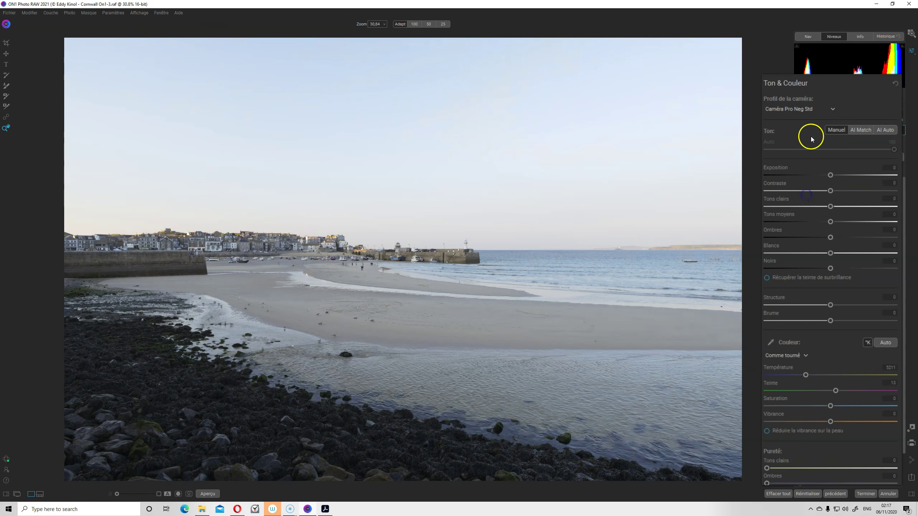
{"action": "left_click", "coordinate": [885, 130]}
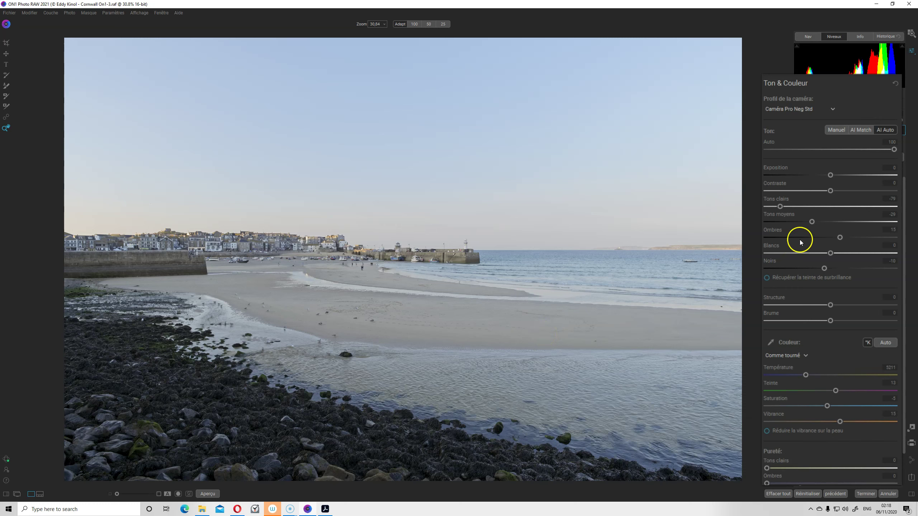
{"action": "left_click_drag", "start_coordinate": [812, 226], "coordinate": [839, 221]}
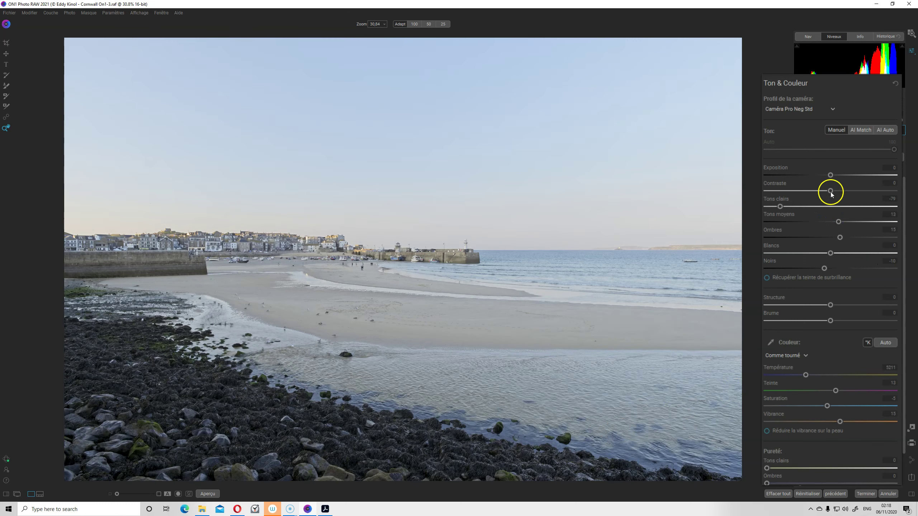
{"action": "left_click_drag", "start_coordinate": [833, 190], "coordinate": [845, 190]}
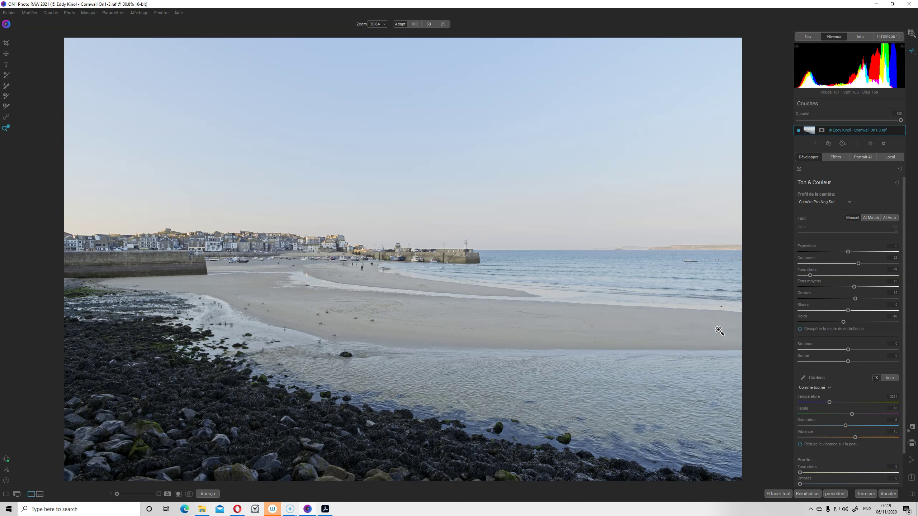
{"action": "left_click", "coordinate": [600, 279]}
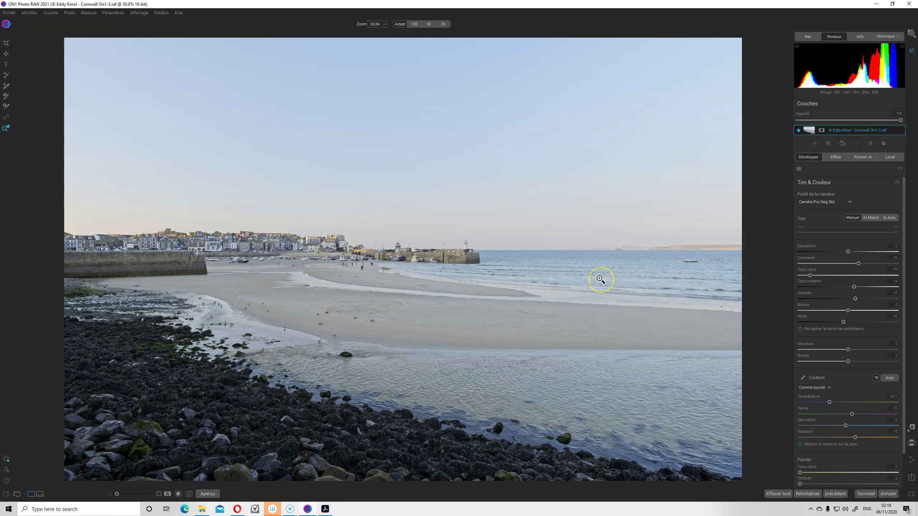